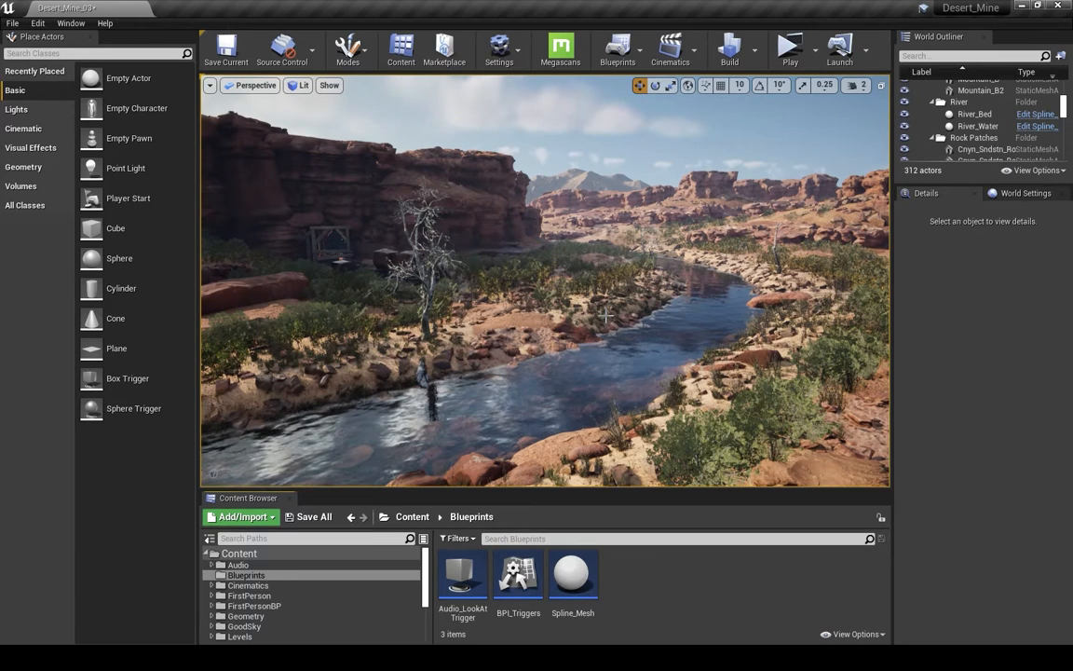
- Examine the existing river in the desert level, selecting its River_Water spline actor and the Spline_Mesh blueprint asset
{"action": "right_click_drag", "start_coordinate": [607, 316], "coordinate": [600, 330]}
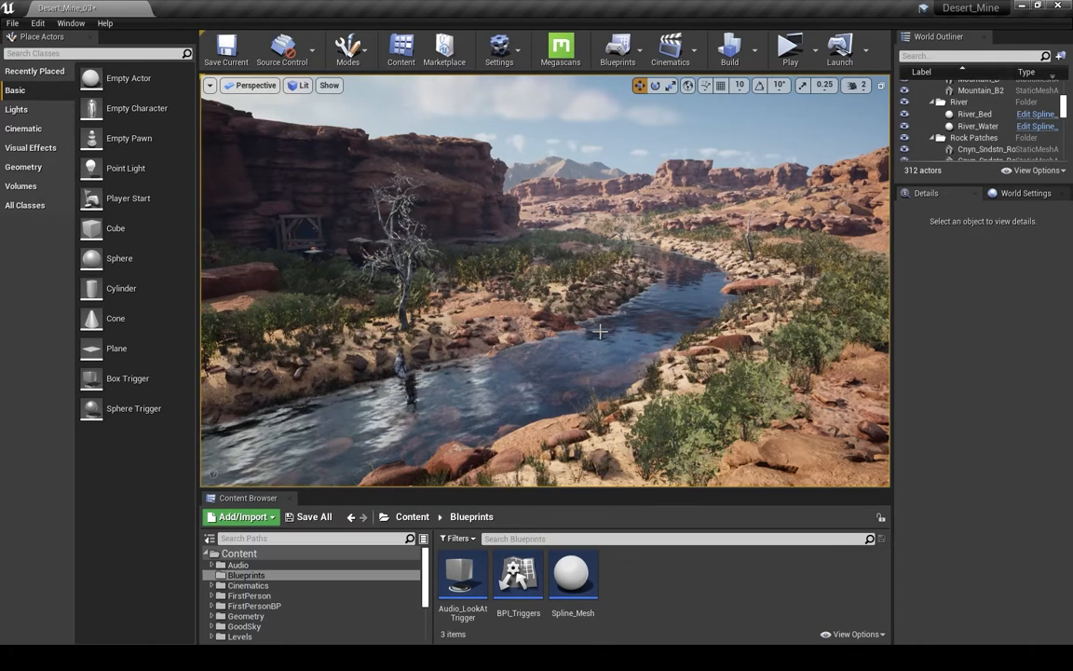
{"action": "key", "text": "w"}
{"action": "right_click_drag", "start_coordinate": [605, 340], "coordinate": [606, 340]}
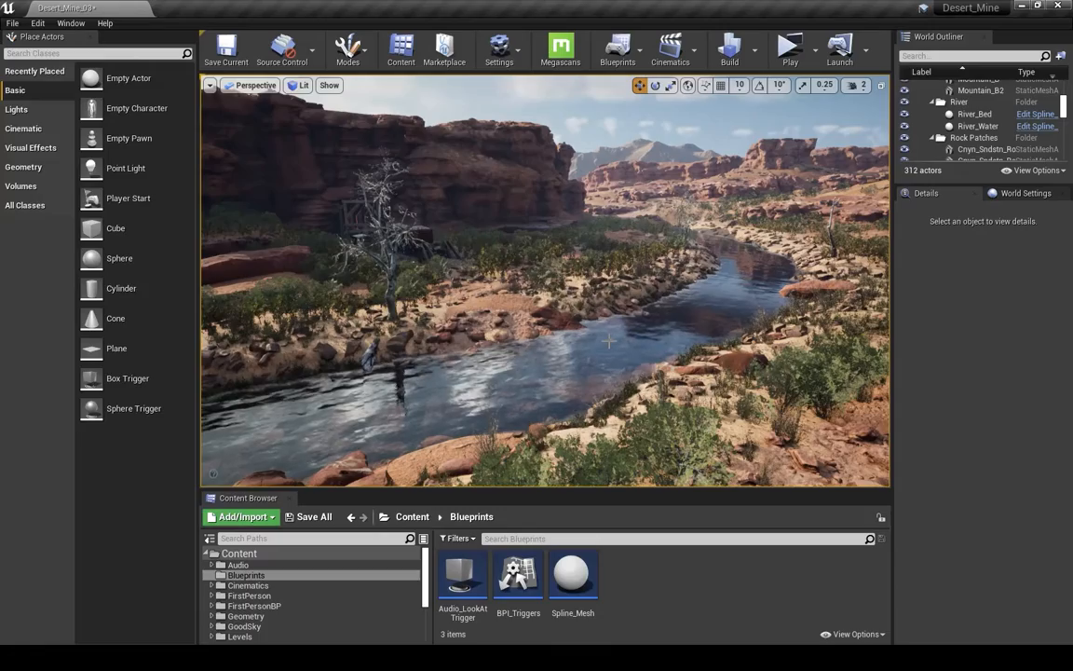
{"action": "left_click", "coordinate": [593, 340]}
{"action": "right_click_drag", "start_coordinate": [594, 340], "coordinate": [594, 340]}
{"action": "key", "text": "f"}
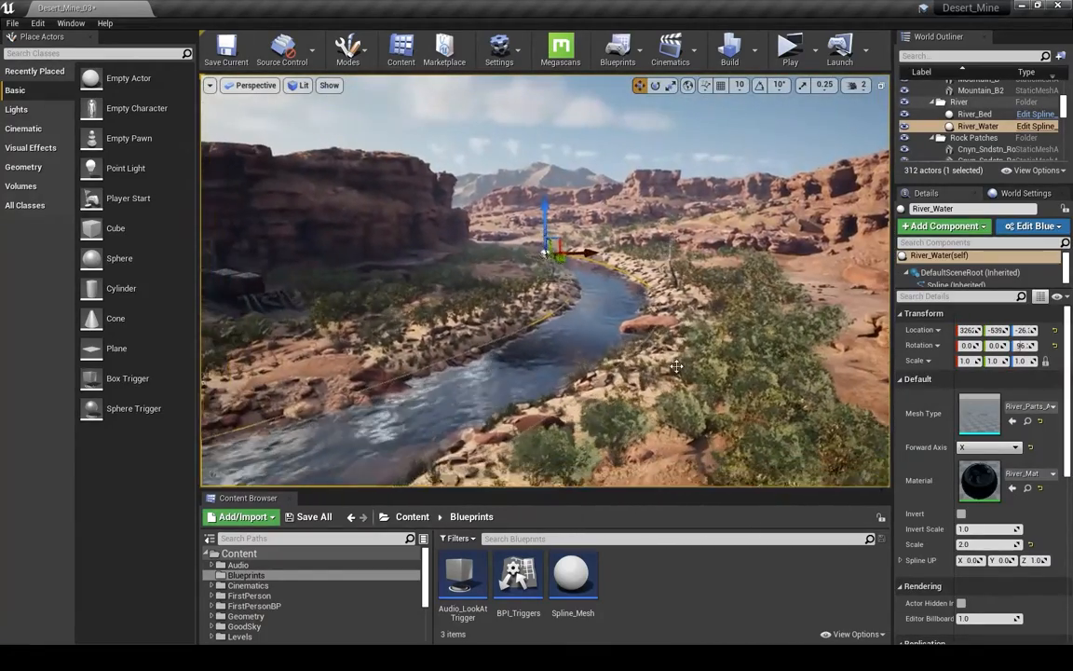
{"action": "right_click_drag", "start_coordinate": [680, 299], "coordinate": [744, 293]}
{"action": "right_click_drag", "start_coordinate": [631, 317], "coordinate": [631, 317]}
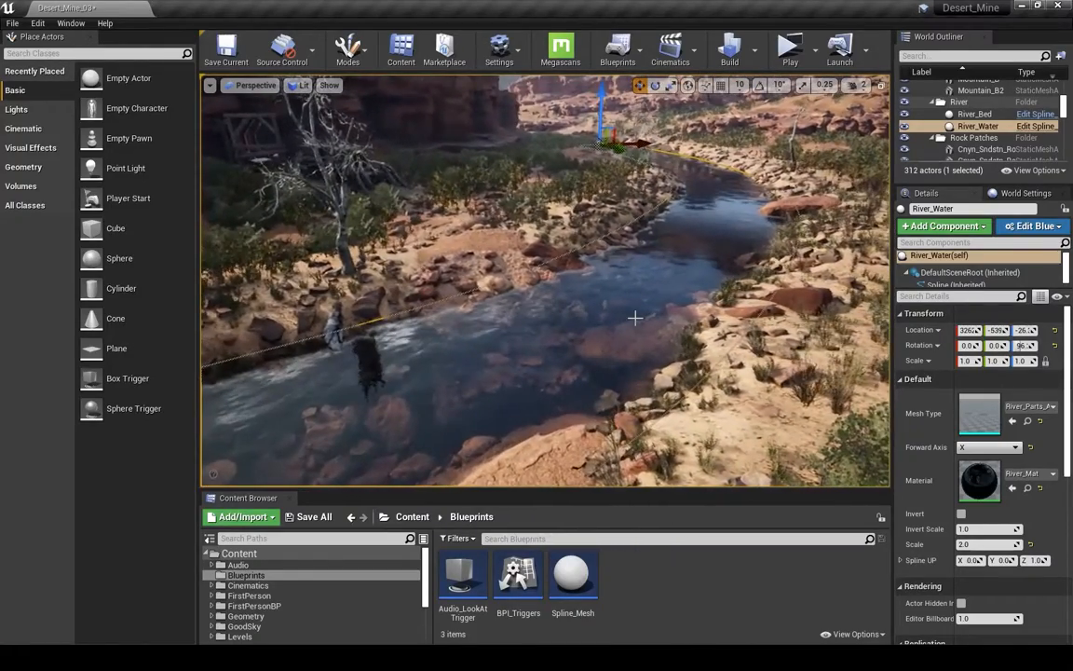
{"action": "left_click", "coordinate": [573, 577]}
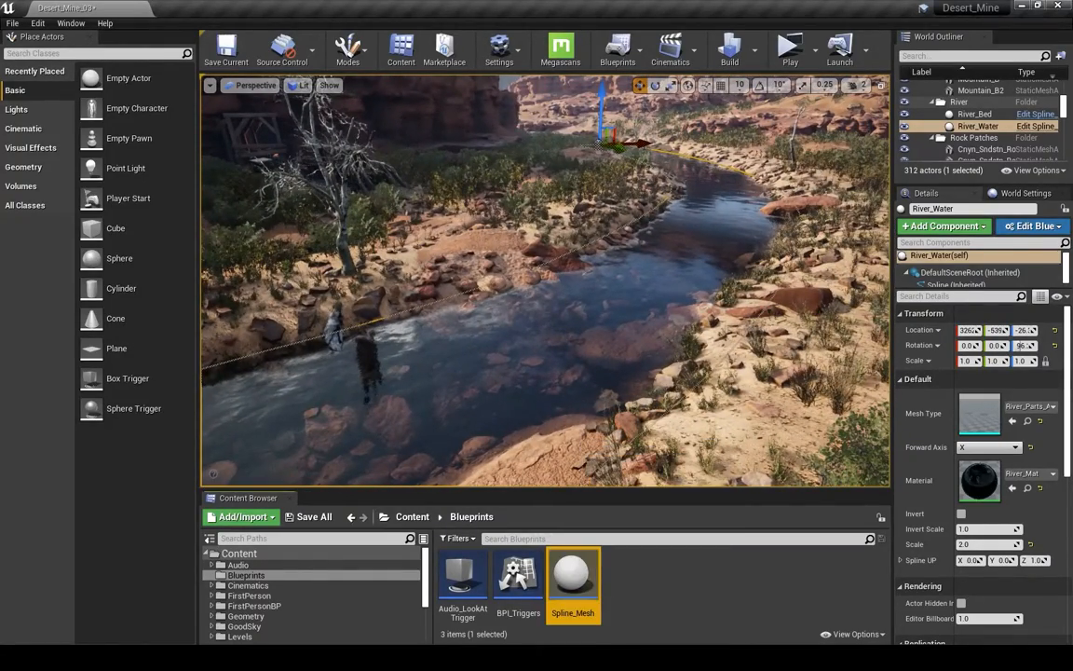
{"action": "right_click_drag", "start_coordinate": [627, 332], "coordinate": [627, 333]}
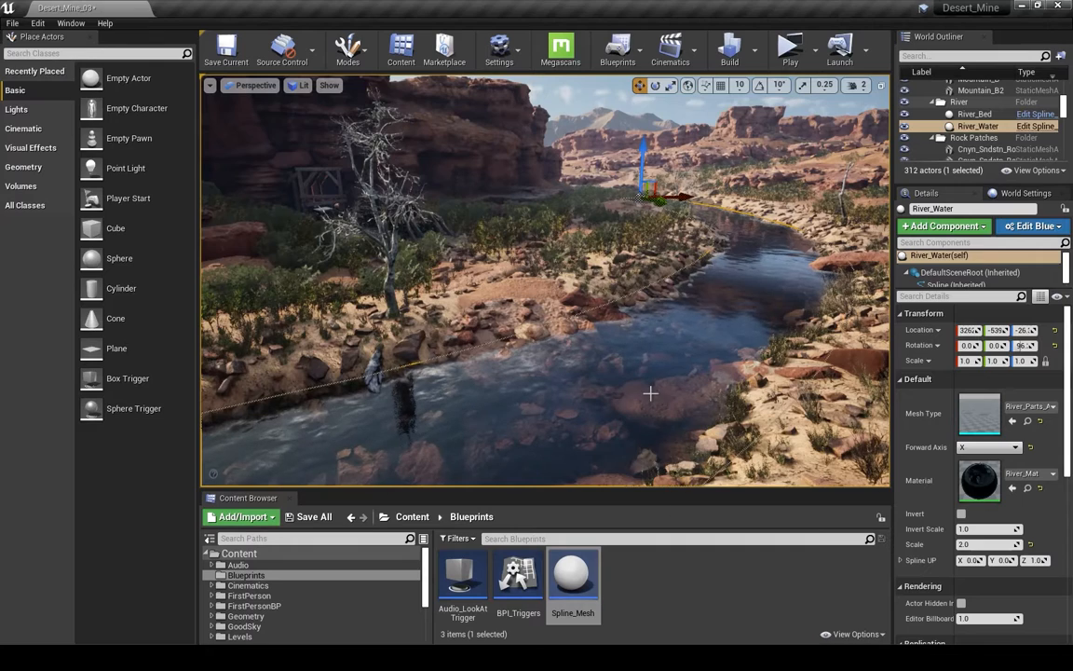
{"action": "right_click_drag", "start_coordinate": [650, 391], "coordinate": [649, 391]}
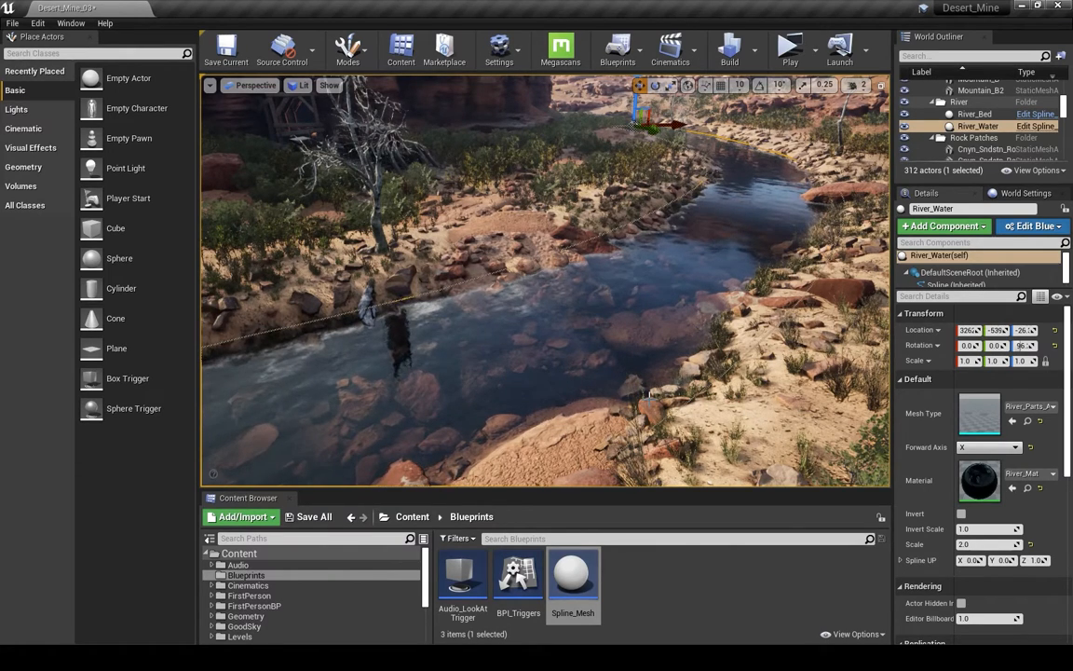
- Open the Spline_Mesh blueprint and look over the node network of its Construction Script
{"action": "double_click", "coordinate": [575, 584]}
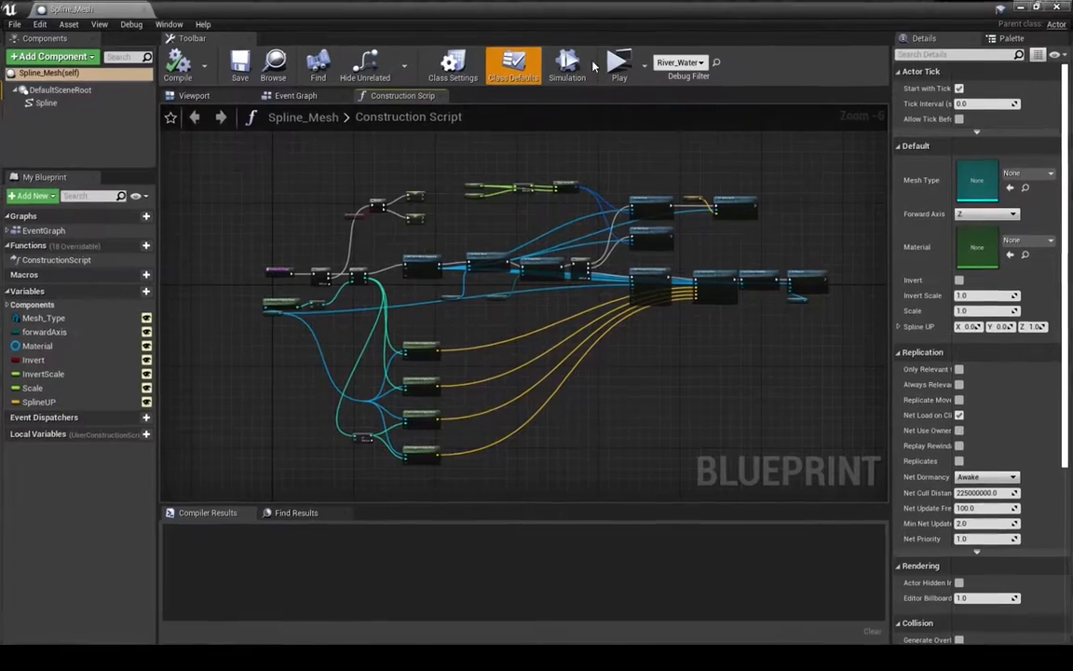
{"action": "right_click_drag", "start_coordinate": [416, 216], "coordinate": [436, 228]}
{"action": "scroll", "coordinate": [507, 246], "scroll_direction": "up", "scroll_amount": 1}
{"action": "right_click_drag", "start_coordinate": [507, 246], "coordinate": [447, 222]}
{"action": "scroll", "coordinate": [475, 189], "scroll_direction": "down", "scroll_amount": 1}
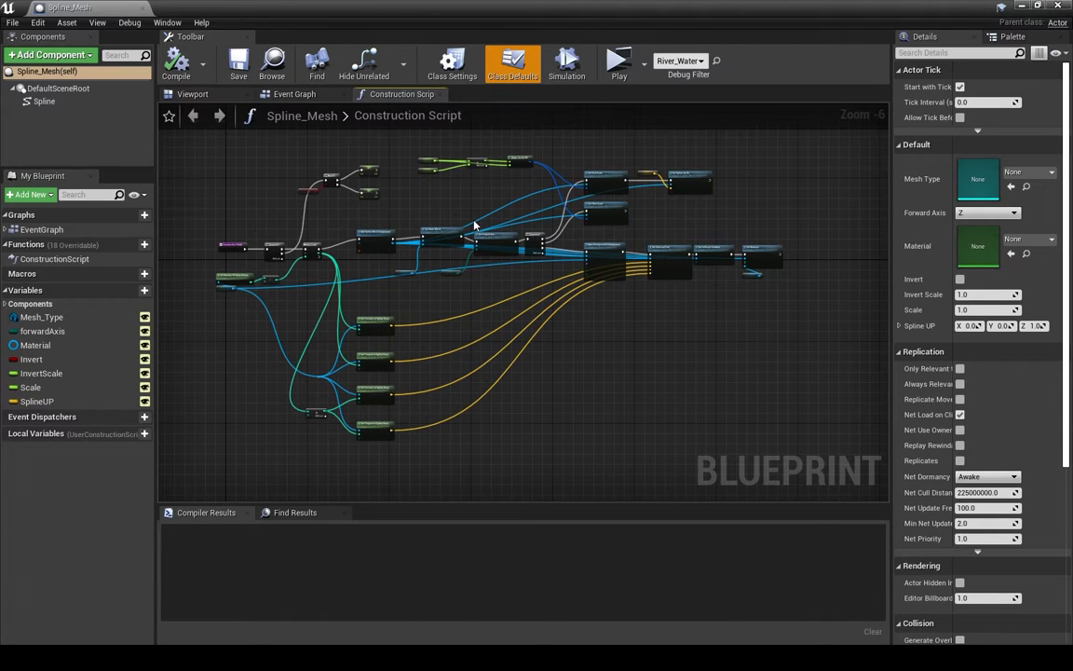
{"action": "right_click_drag", "start_coordinate": [485, 210], "coordinate": [497, 234]}
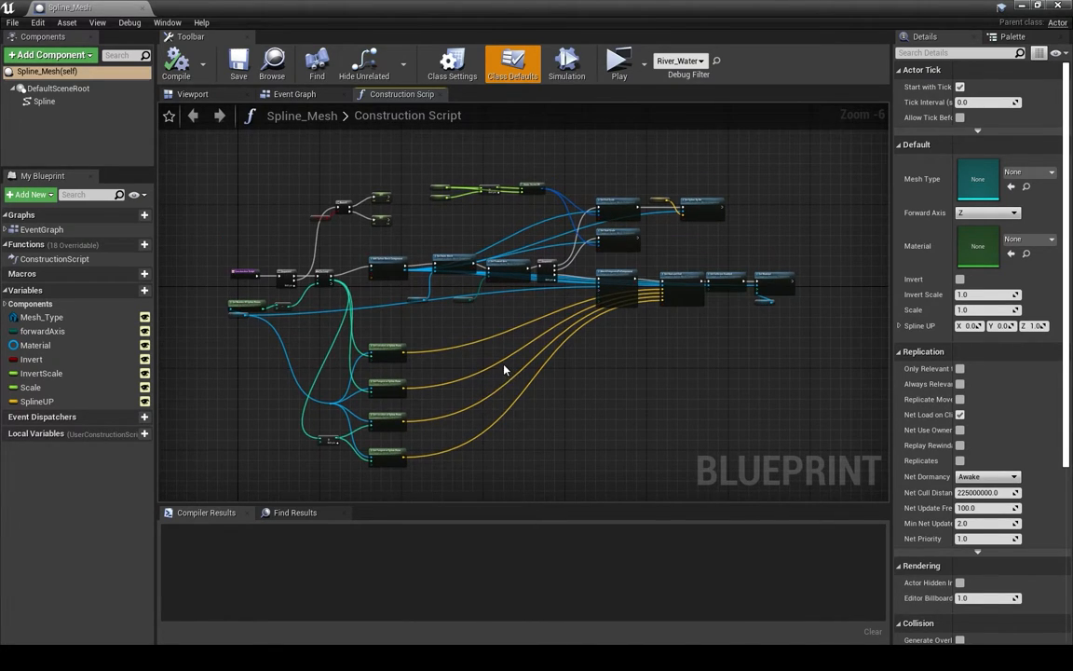
{"action": "scroll", "coordinate": [491, 377], "scroll_direction": "up", "scroll_amount": 2}
{"action": "right_click_drag", "start_coordinate": [491, 354], "coordinate": [528, 410]}
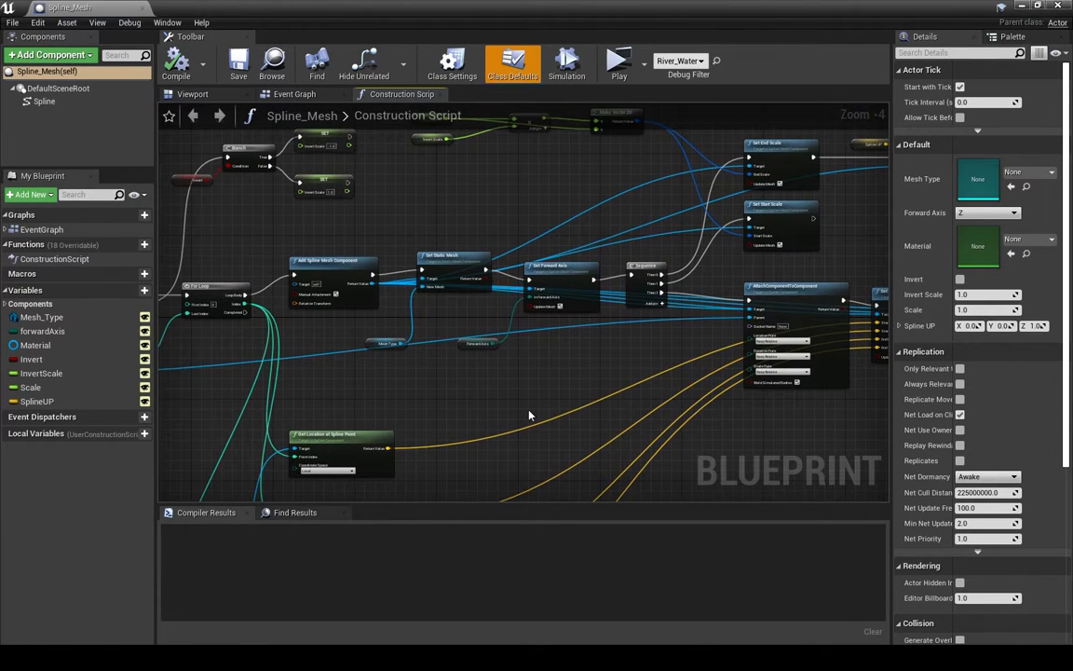
{"action": "scroll", "coordinate": [529, 374], "scroll_direction": "up", "scroll_amount": 1}
{"action": "right_click_drag", "start_coordinate": [530, 374], "coordinate": [585, 397]}
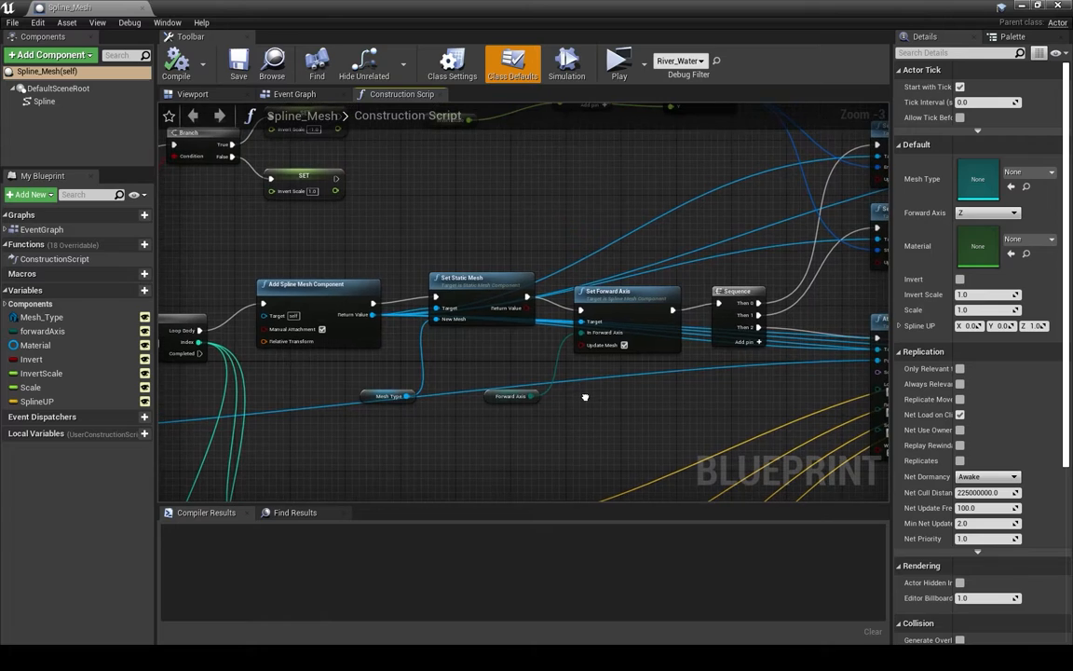
- Examine the Set Static Mesh, Mesh Type and Forward Axis nodes in the Construction Script
{"action": "left_click_drag", "start_coordinate": [497, 427], "coordinate": [393, 277]}
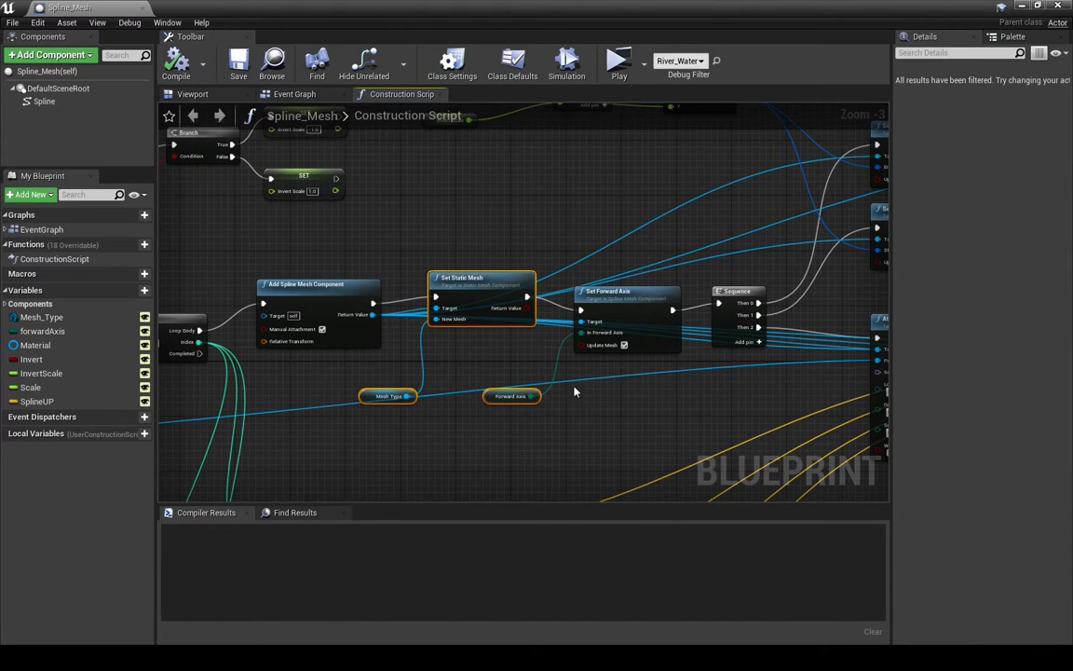
{"action": "right_click_drag", "start_coordinate": [578, 391], "coordinate": [546, 416]}
{"action": "left_click", "coordinate": [546, 415]}
{"action": "right_click_drag", "start_coordinate": [572, 461], "coordinate": [508, 333]}
{"action": "scroll", "coordinate": [548, 397], "scroll_direction": "down", "scroll_amount": 2}
{"action": "scroll", "coordinate": [502, 276], "scroll_direction": "down", "scroll_amount": 1}
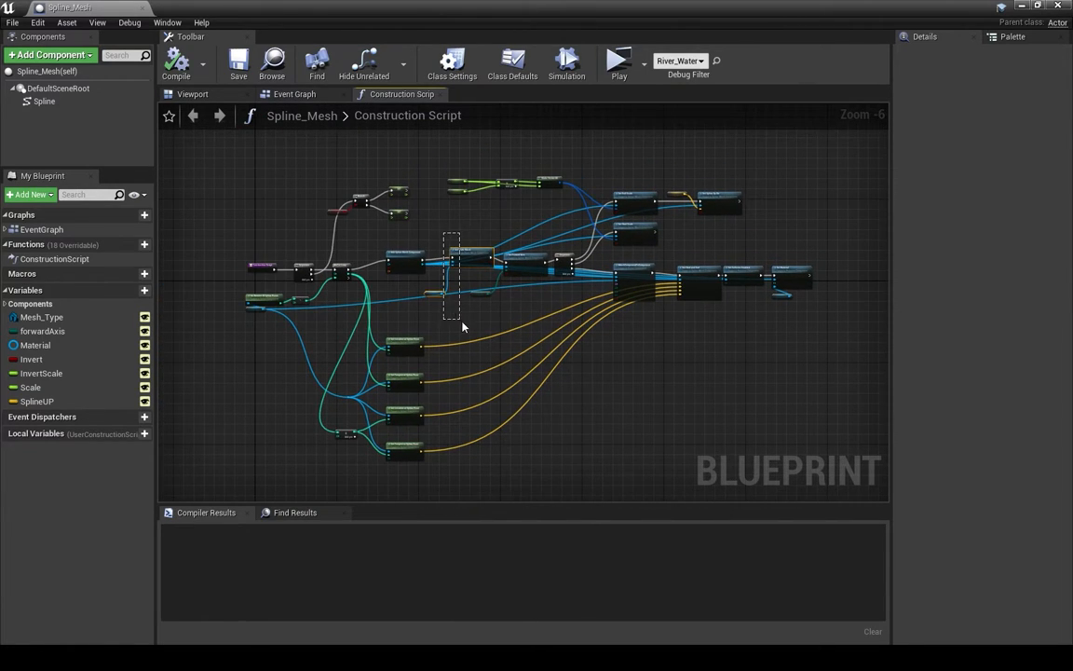
{"action": "left_click_drag", "start_coordinate": [460, 321], "coordinate": [462, 322]}
{"action": "right_click_drag", "start_coordinate": [470, 309], "coordinate": [465, 343]}
{"action": "scroll", "coordinate": [456, 294], "scroll_direction": "up", "scroll_amount": 2}
{"action": "right_click_drag", "start_coordinate": [449, 238], "coordinate": [450, 289]}
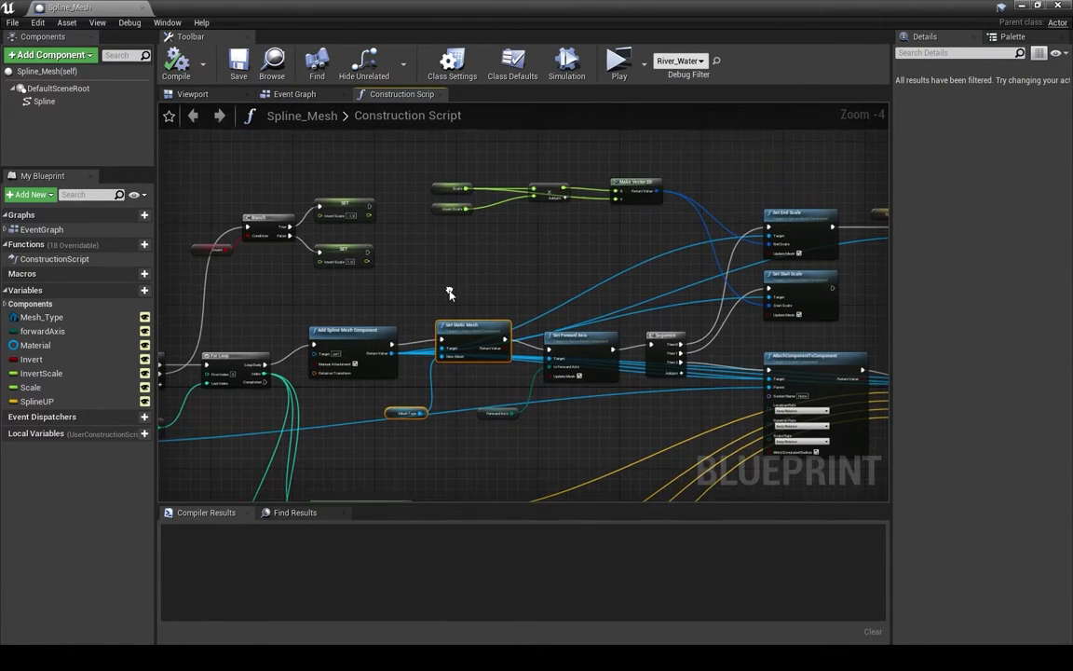
{"action": "scroll", "coordinate": [449, 291], "scroll_direction": "down", "scroll_amount": 1}
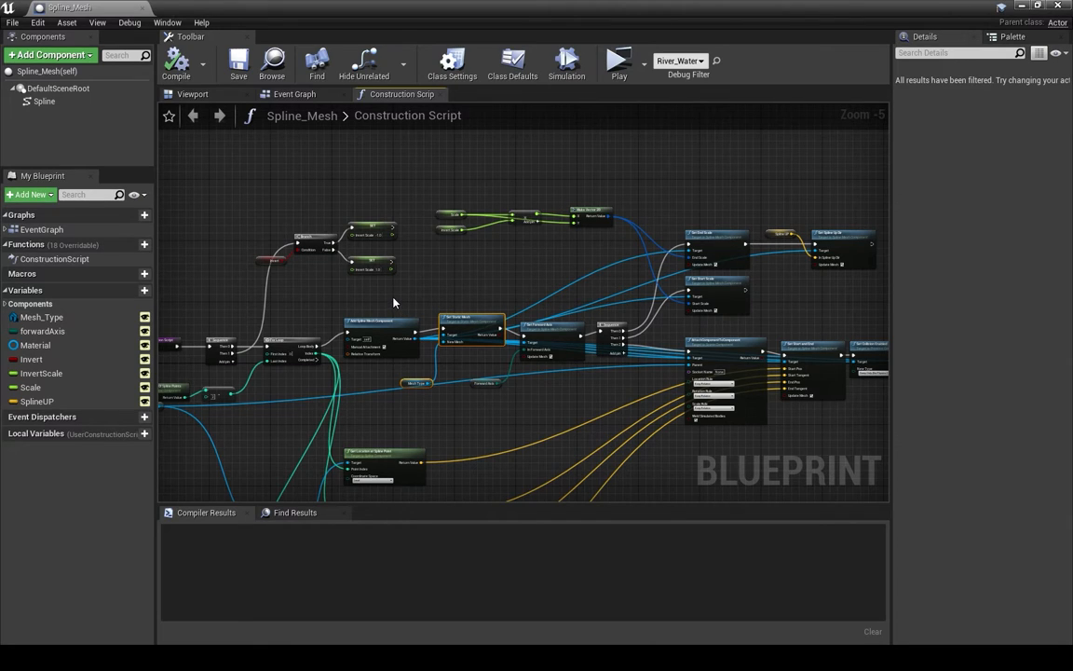
- Examine the Invert branch with its Invert Scale setters and the nodes multiplying Scale by Invert Scale
{"action": "left_click_drag", "start_coordinate": [393, 296], "coordinate": [358, 272]}
{"action": "left_click_drag", "start_coordinate": [359, 272], "coordinate": [278, 229]}
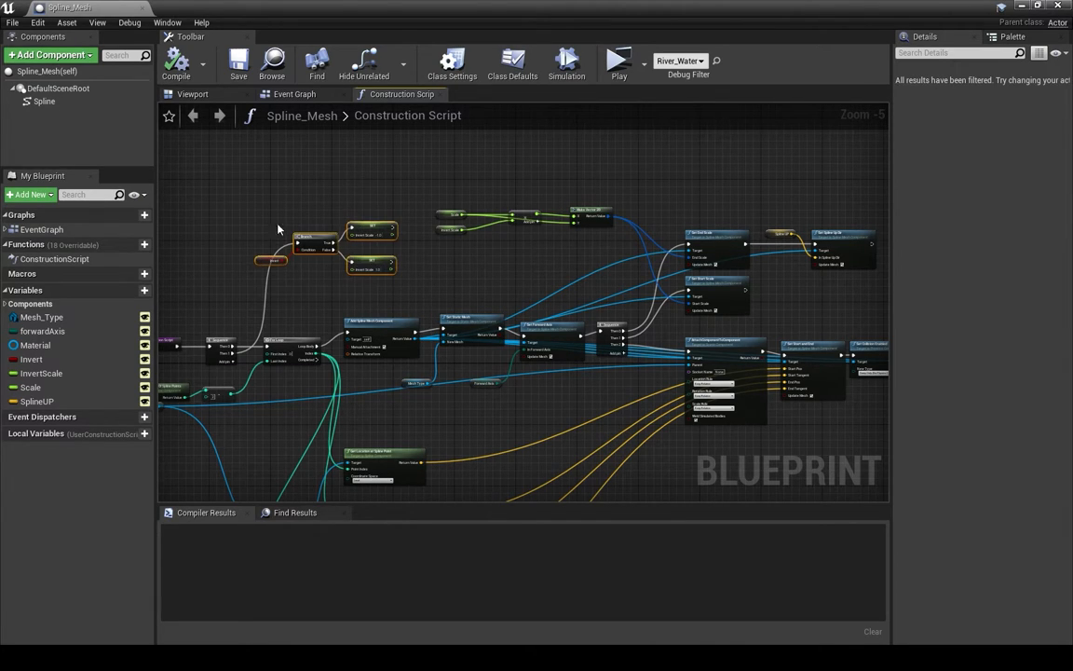
{"action": "right_click_drag", "start_coordinate": [383, 288], "coordinate": [380, 301]}
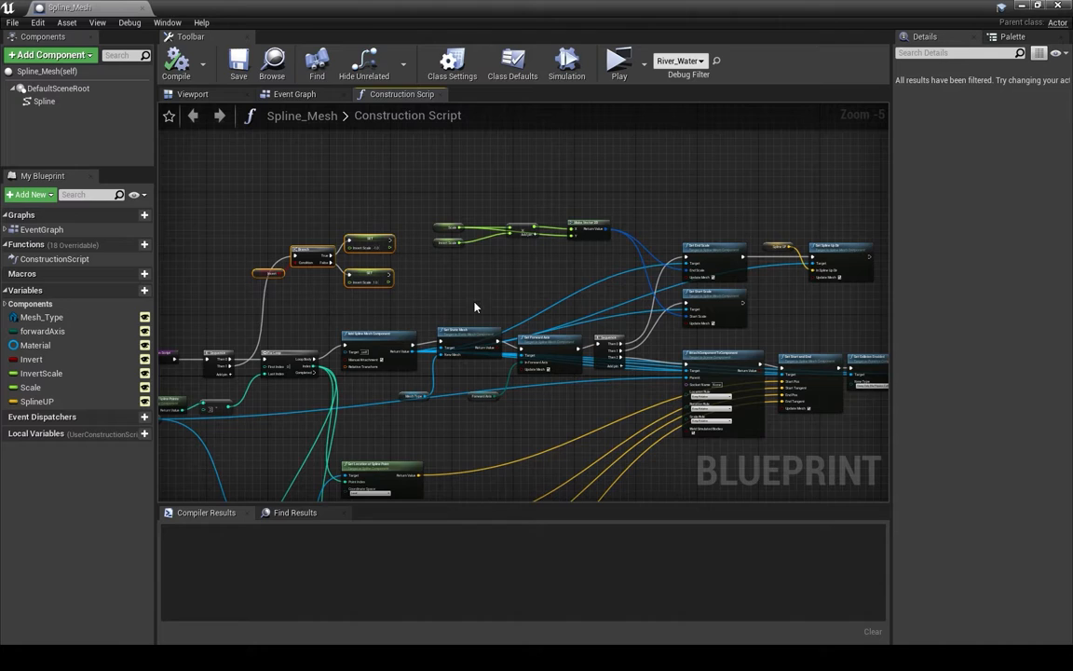
{"action": "right_click_drag", "start_coordinate": [475, 306], "coordinate": [424, 318]}
{"action": "left_click_drag", "start_coordinate": [364, 196], "coordinate": [460, 278]}
{"action": "right_click_drag", "start_coordinate": [500, 325], "coordinate": [408, 295]}
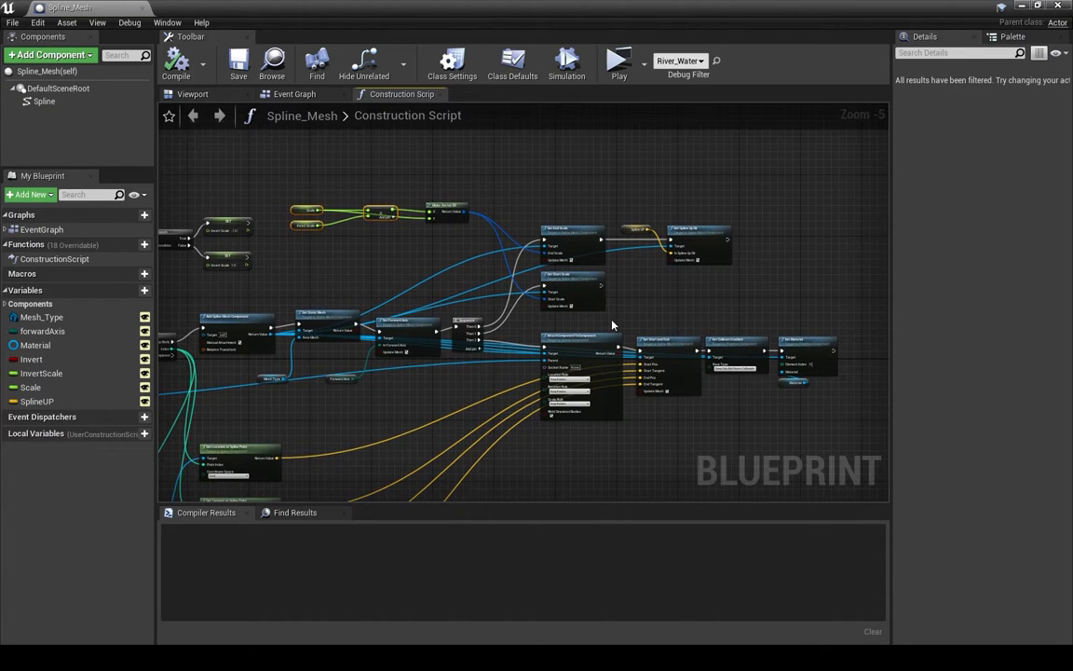
- Examine the Set Spline Up Dir nodes and the Set Material node at the end of the graph
{"action": "left_click_drag", "start_coordinate": [763, 303], "coordinate": [636, 194]}
{"action": "right_click_drag", "start_coordinate": [766, 306], "coordinate": [671, 292]}
{"action": "left_click_drag", "start_coordinate": [642, 288], "coordinate": [761, 454]}
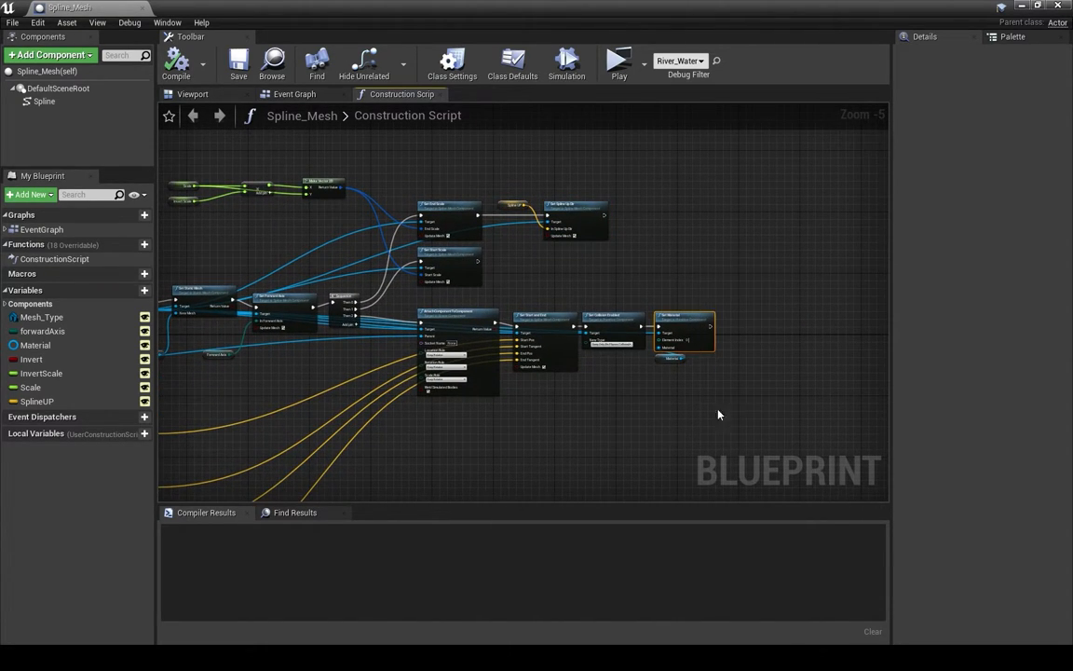
{"action": "right_click_drag", "start_coordinate": [634, 434], "coordinate": [802, 367]}
{"action": "scroll", "coordinate": [686, 389], "scroll_direction": "down", "scroll_amount": 1}
{"action": "right_click_drag", "start_coordinate": [686, 389], "coordinate": [616, 373]}
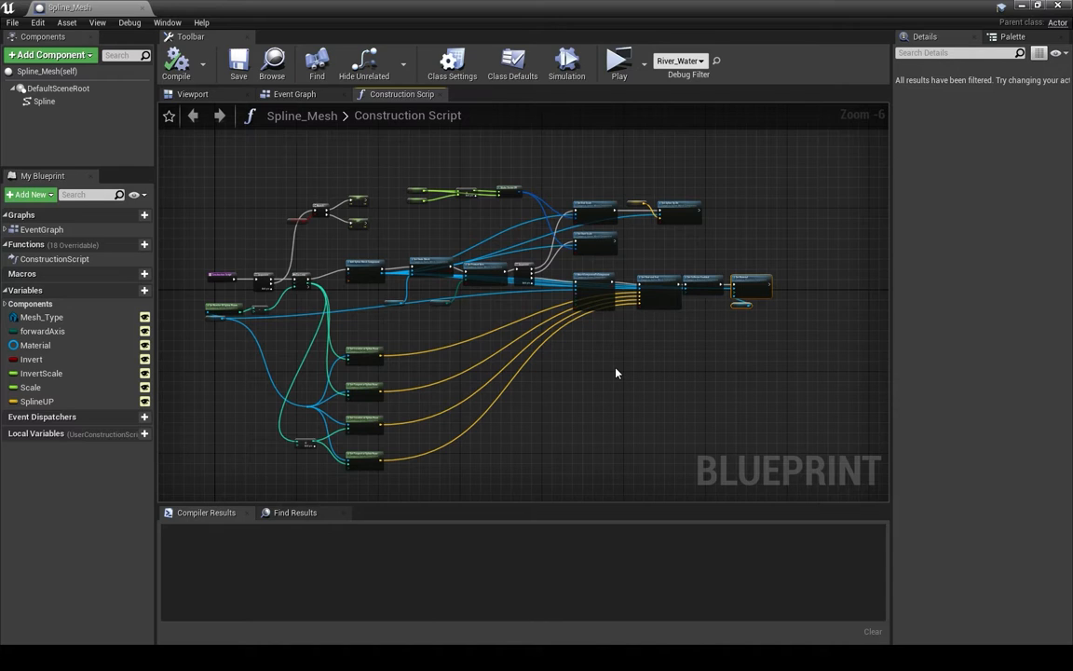
- Review the whole Construction Script graph, including the spline point location links that feed the mesh start and end
{"action": "right_click_drag", "start_coordinate": [571, 366], "coordinate": [583, 363]}
{"action": "scroll", "coordinate": [582, 363], "scroll_direction": "up", "scroll_amount": 1}
{"action": "right_click_drag", "start_coordinate": [491, 378], "coordinate": [608, 340]}
{"action": "scroll", "coordinate": [626, 300], "scroll_direction": "down", "scroll_amount": 1}
{"action": "scroll", "coordinate": [609, 340], "scroll_direction": "up", "scroll_amount": 1}
{"action": "right_click_drag", "start_coordinate": [588, 302], "coordinate": [570, 369]}
{"action": "scroll", "coordinate": [545, 381], "scroll_direction": "down", "scroll_amount": 1}
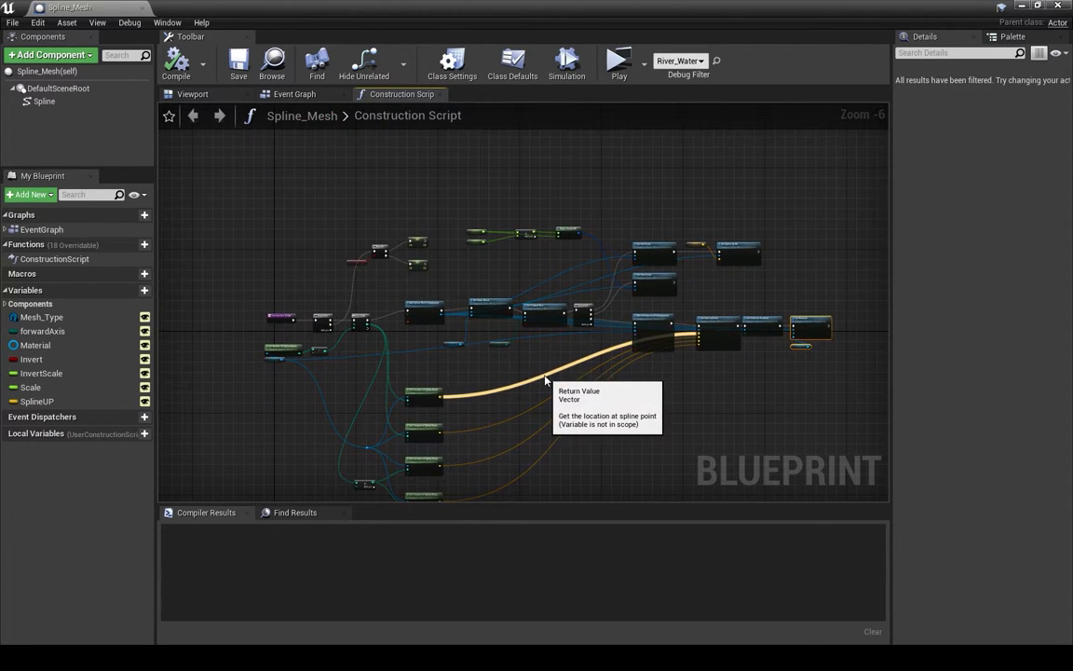
{"action": "right_click_drag", "start_coordinate": [713, 430], "coordinate": [666, 388]}
{"action": "scroll", "coordinate": [651, 368], "scroll_direction": "up", "scroll_amount": 1}
{"action": "scroll", "coordinate": [667, 387], "scroll_direction": "down", "scroll_amount": 1}
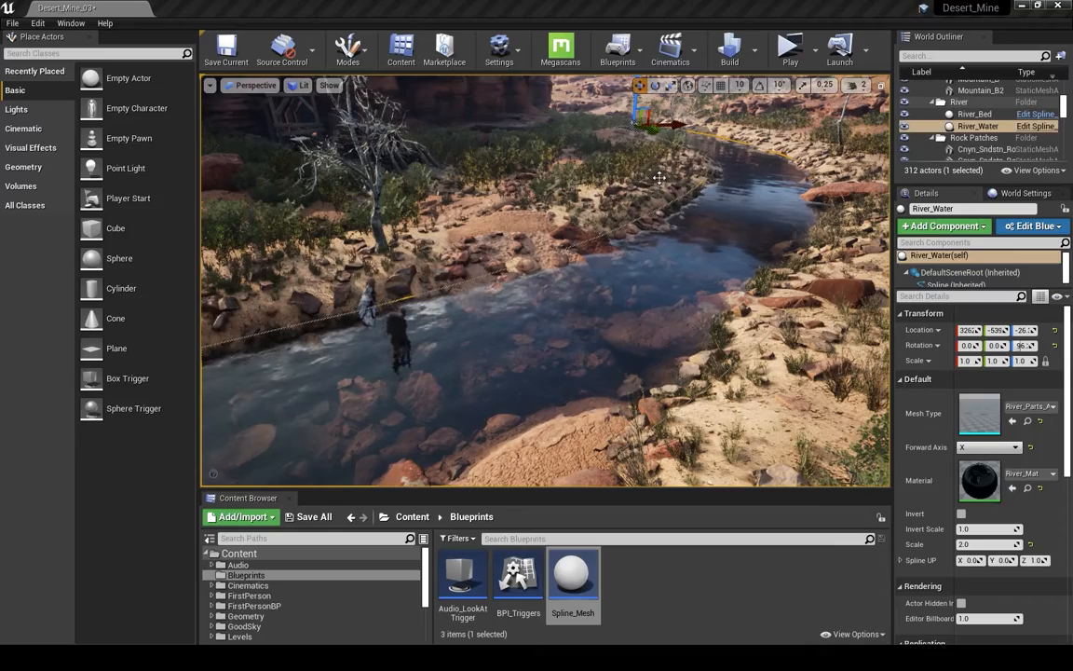
- Return to the level, place a Spline_Mesh blueprint actor at the river and raise it well above the water
{"action": "left_click_drag", "start_coordinate": [654, 261], "coordinate": [652, 391], "text": "alt"}
{"action": "key", "text": "Escape"}
{"action": "left_click_drag", "start_coordinate": [572, 578], "coordinate": [445, 382]}
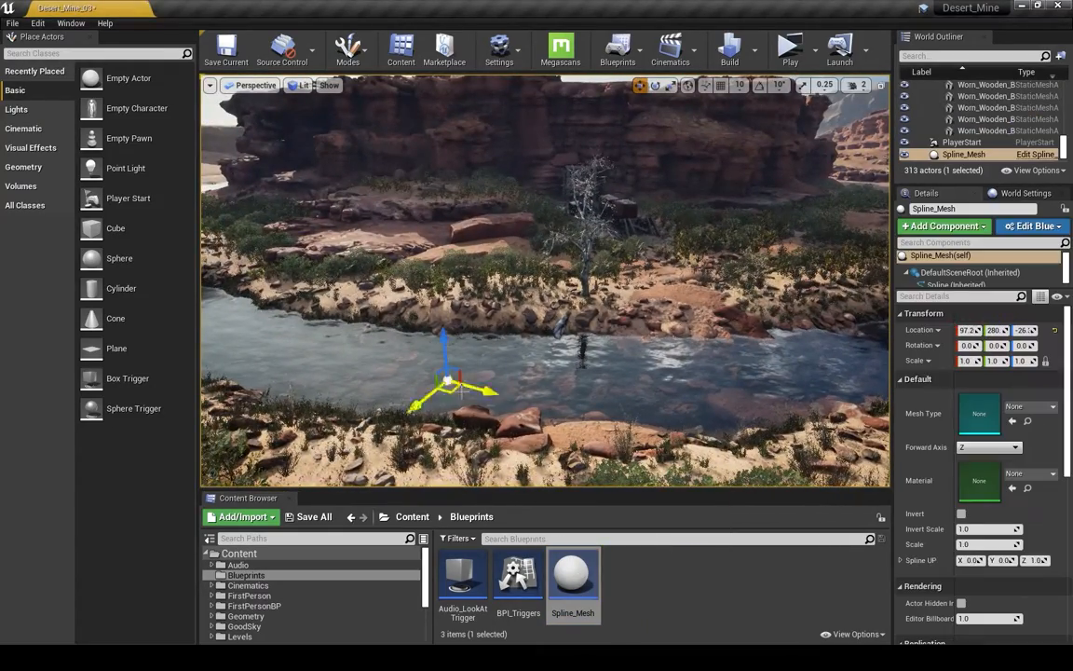
{"action": "left_click_drag", "start_coordinate": [446, 330], "coordinate": [410, 123]}
{"action": "right_click_drag", "start_coordinate": [628, 352], "coordinate": [597, 363]}
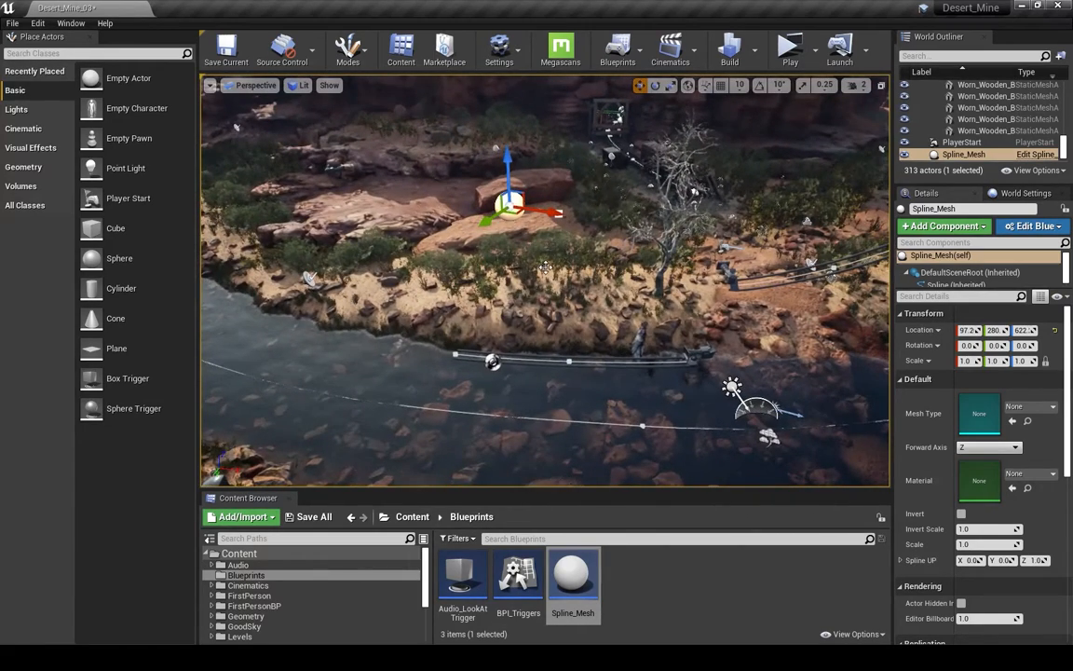
- Rotate the new Spline_Mesh actor about its vertical axis and move its end spline point outward to lengthen the spline
{"action": "key", "text": "e"}
{"action": "left_click_drag", "start_coordinate": [494, 228], "coordinate": [387, 182]}
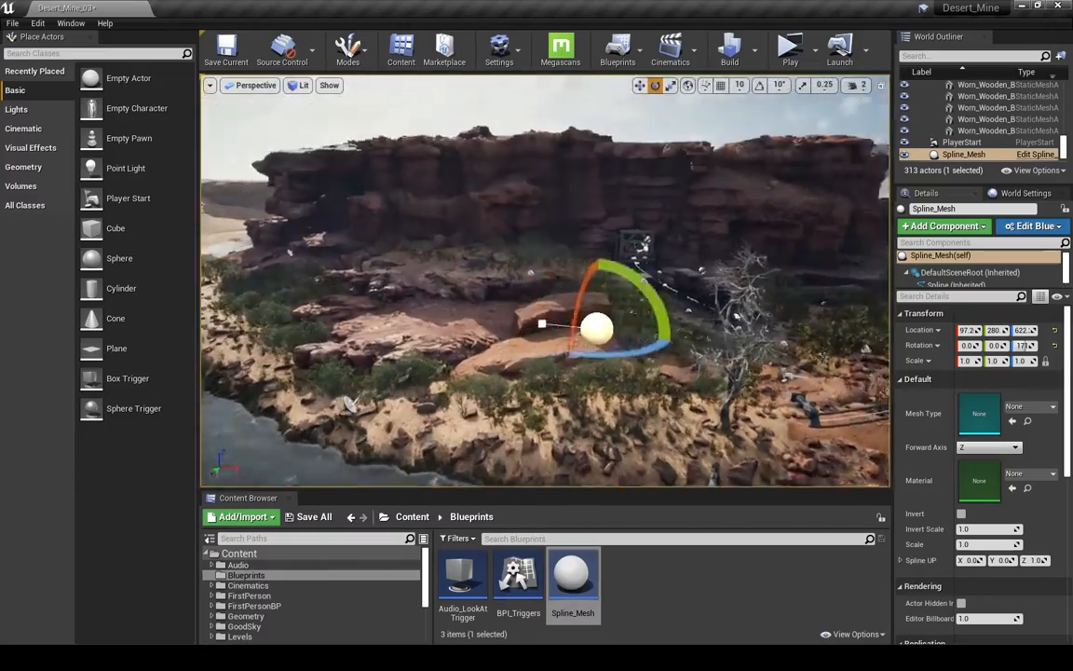
{"action": "mouse_move", "coordinate": [593, 308]}
{"action": "right_mouse_down"}
{"action": "mouse_move", "coordinate": [605, 400]}
{"action": "mouse_move", "coordinate": [582, 321]}
{"action": "mouse_move", "coordinate": [592, 307]}
{"action": "right_mouse_up"}
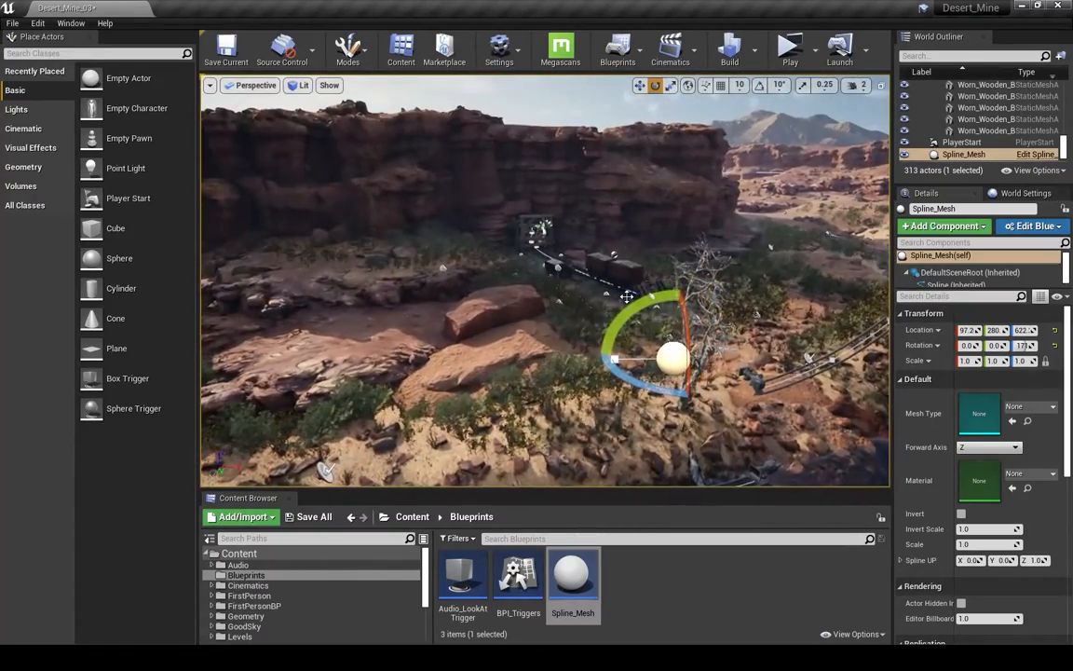
{"action": "key", "text": "w"}
{"action": "right_click_drag", "start_coordinate": [612, 359], "coordinate": [601, 415]}
{"action": "left_click_drag", "start_coordinate": [476, 343], "coordinate": [492, 295]}
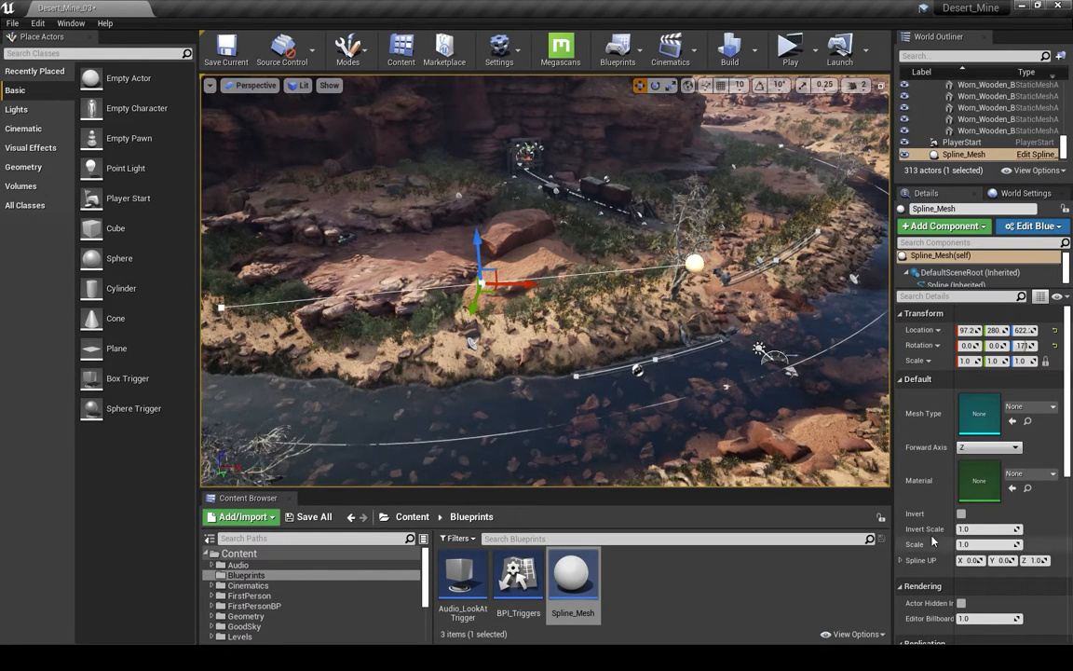
- Assign River_Parts_A_polySurface2 from the Geometry/Terrain/River folder as the new spline actor's Mesh Type
{"action": "left_click", "coordinate": [212, 616]}
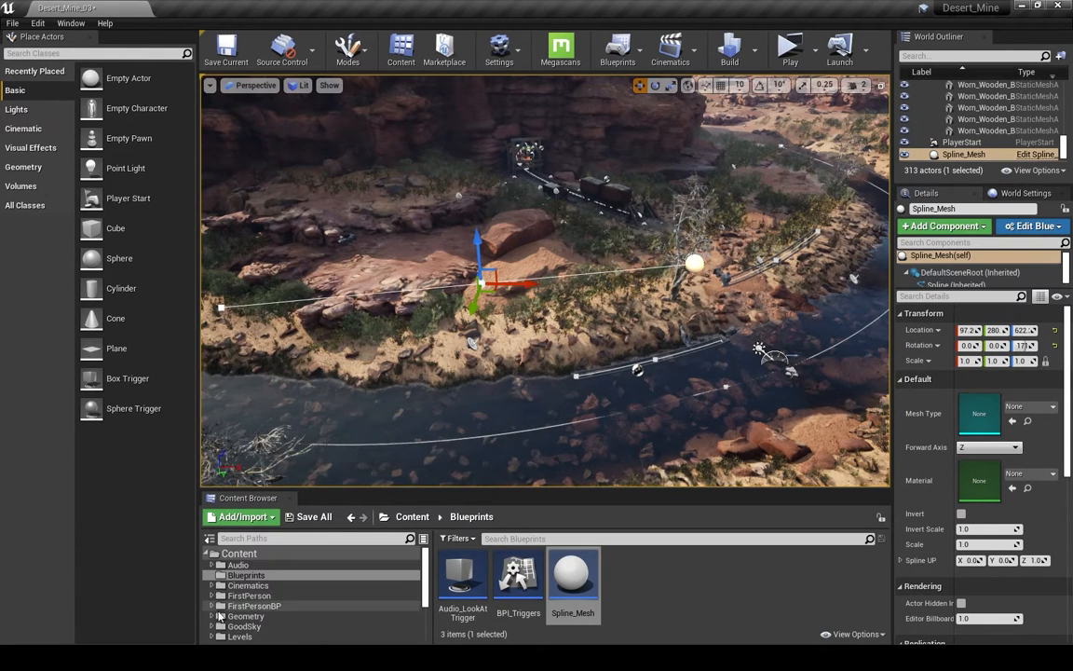
{"action": "scroll", "coordinate": [301, 606], "scroll_direction": "down", "scroll_amount": 4}
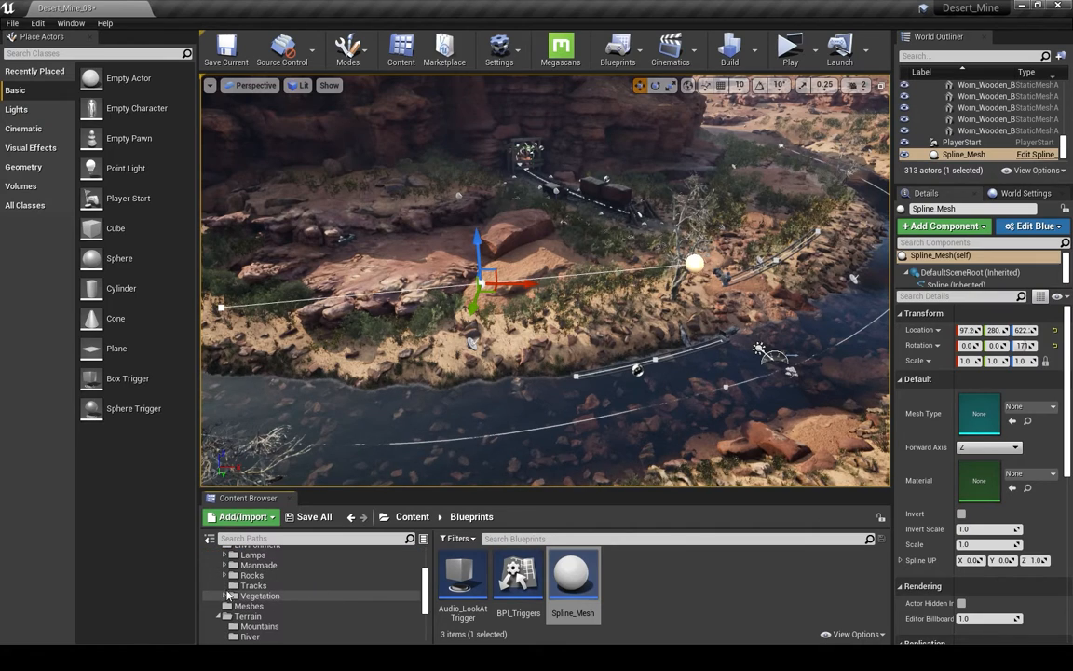
{"action": "left_click", "coordinate": [250, 596]}
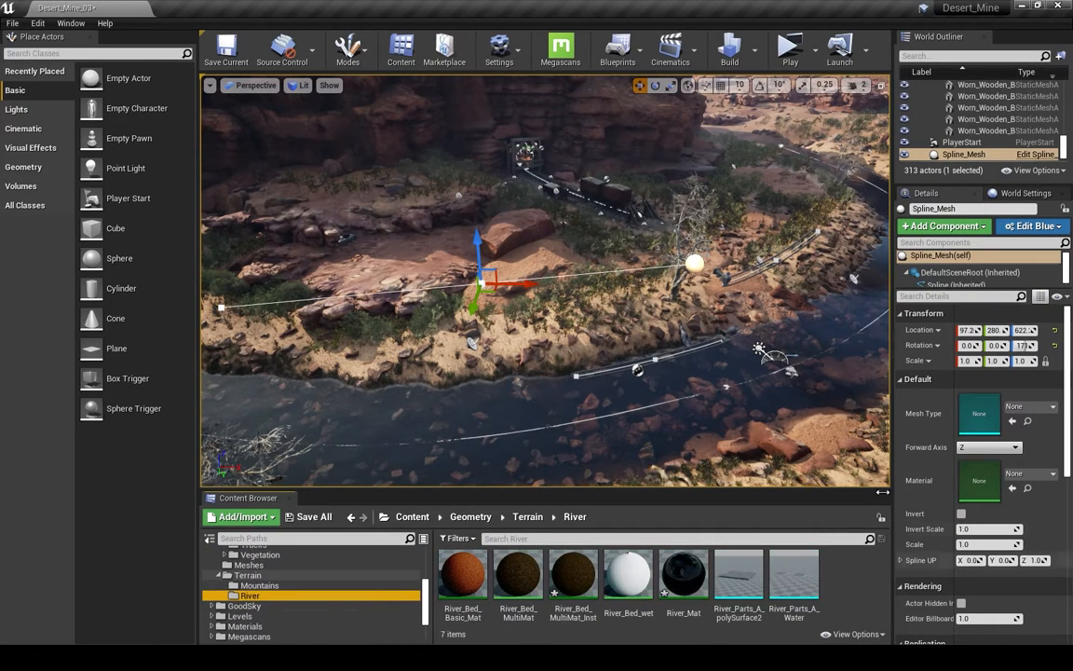
{"action": "left_click_drag", "start_coordinate": [738, 575], "coordinate": [980, 415]}
{"action": "right_click_drag", "start_coordinate": [690, 270], "coordinate": [732, 200]}
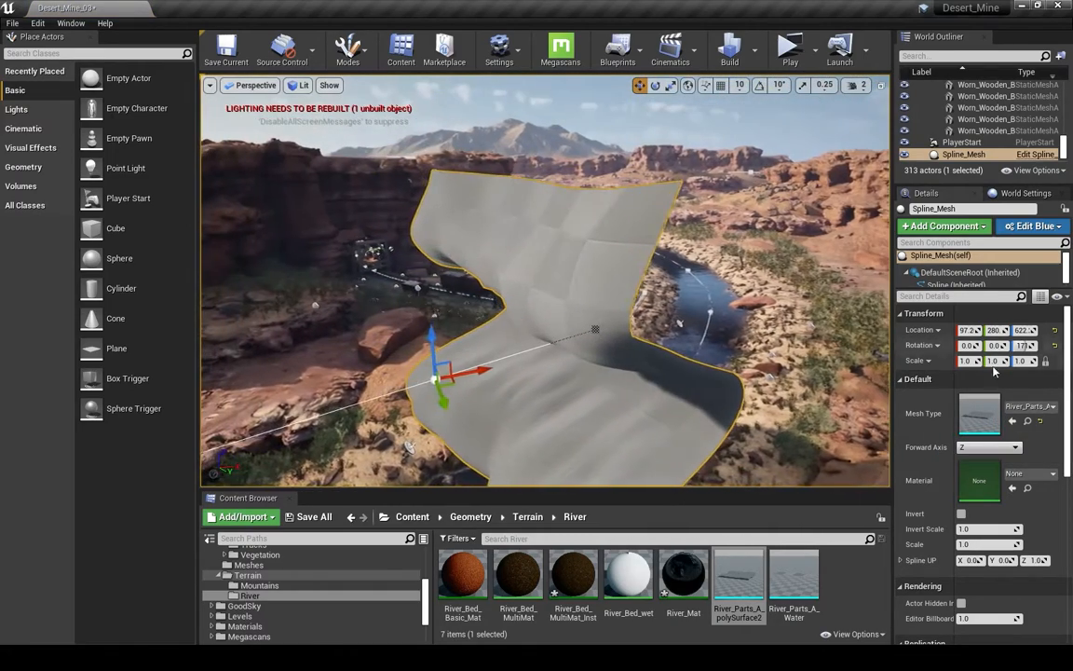
- Set the new spline actor's Forward Axis to X
{"action": "left_click", "coordinate": [979, 449]}
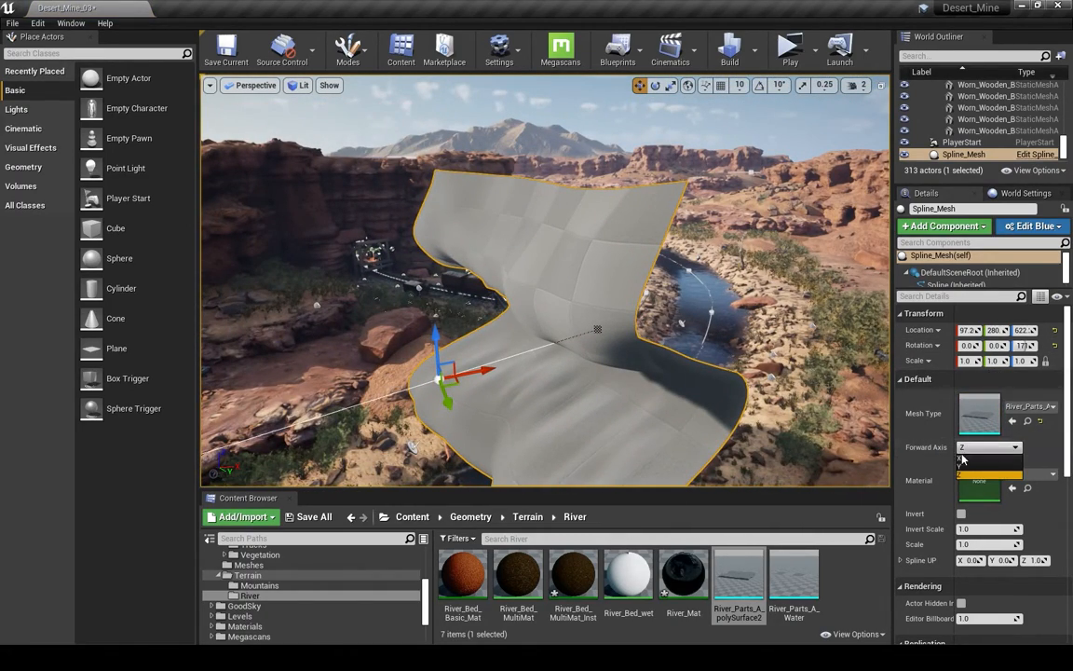
{"action": "left_click", "coordinate": [969, 456]}
{"action": "right_click_drag", "start_coordinate": [802, 391], "coordinate": [745, 438]}
{"action": "right_click_drag", "start_coordinate": [599, 316], "coordinate": [566, 402]}
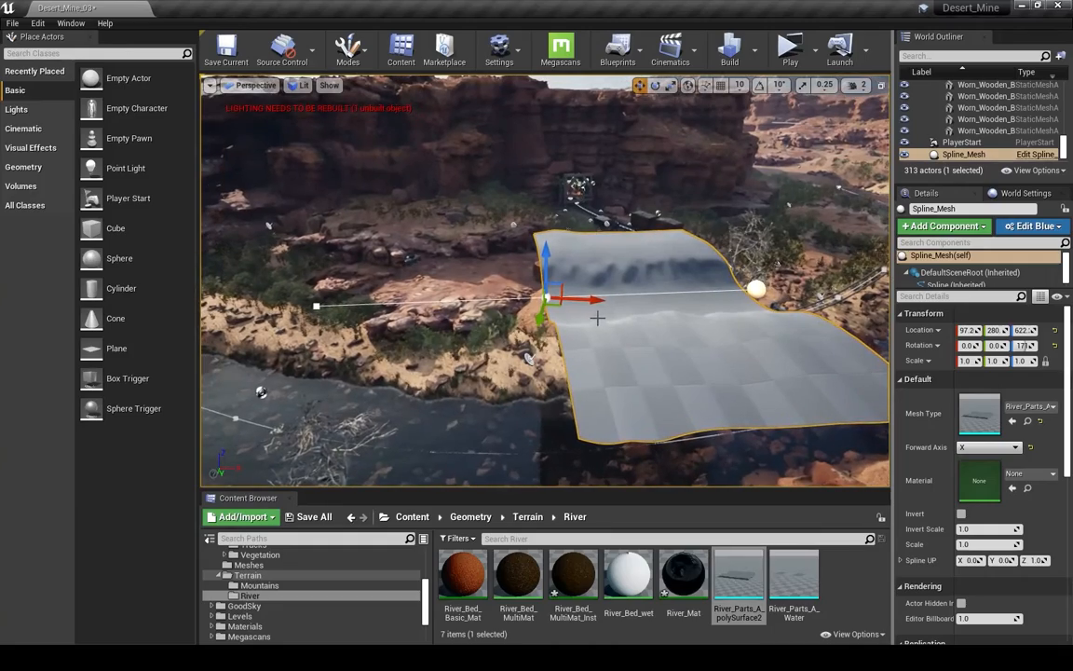
- Add further spline points beyond the end point to extend the river bed mesh along the canyon
{"action": "left_click_drag", "start_coordinate": [550, 300], "coordinate": [283, 289]}
{"action": "right_click_drag", "start_coordinate": [550, 303], "coordinate": [593, 346]}
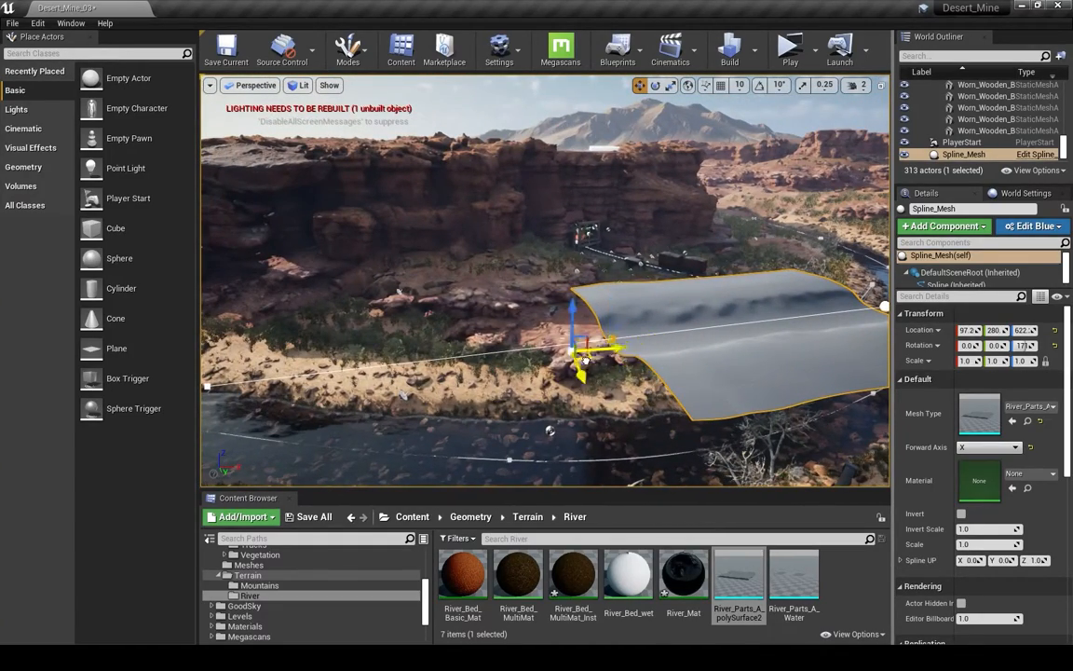
{"action": "left_click_drag", "start_coordinate": [585, 361], "coordinate": [296, 362]}
{"action": "right_click_drag", "start_coordinate": [296, 361], "coordinate": [226, 366]}
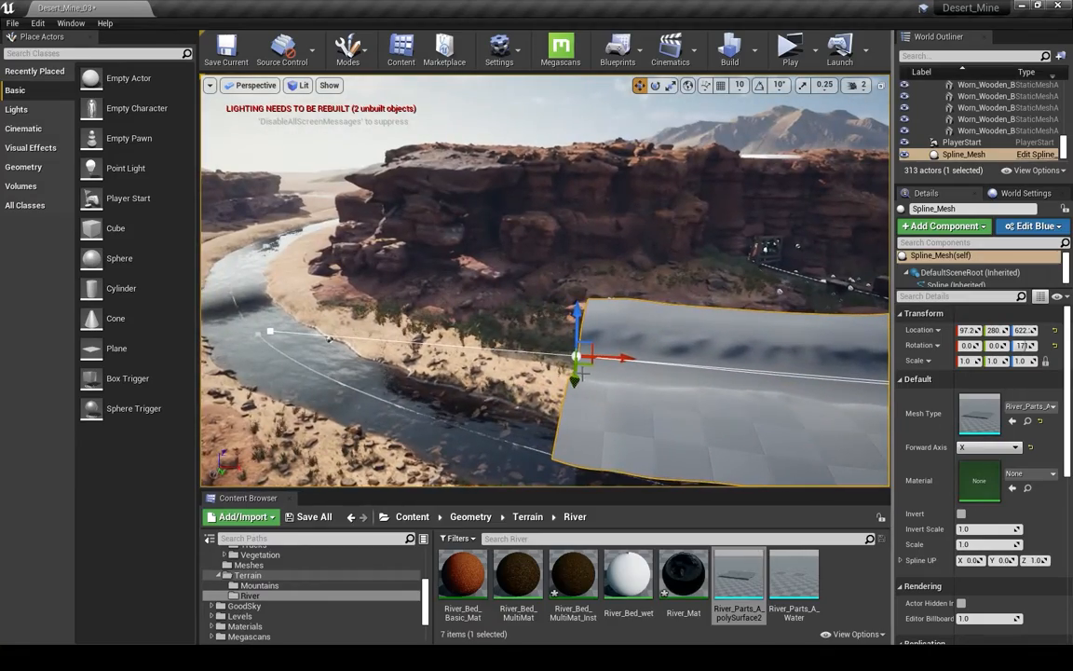
{"action": "right_click_drag", "start_coordinate": [285, 294], "coordinate": [396, 300]}
{"action": "right_click_drag", "start_coordinate": [559, 322], "coordinate": [503, 352]}
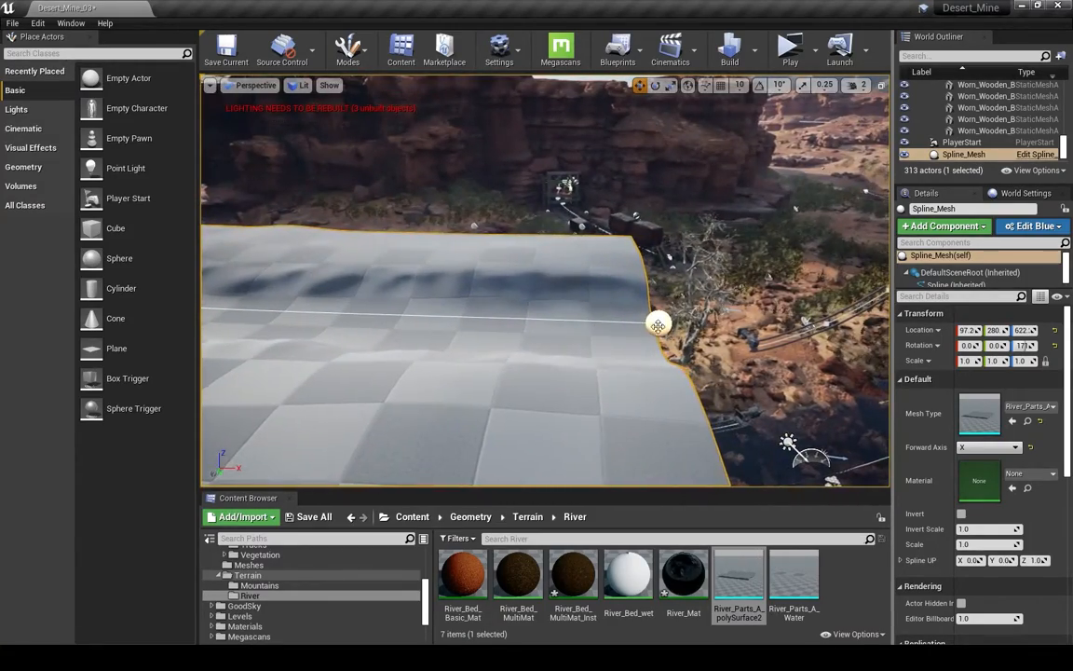
- Add a spline point beyond the starting end and offset it so the river bed curves
{"action": "right_click_drag", "start_coordinate": [661, 343], "coordinate": [685, 348]}
{"action": "key", "text": "s"}
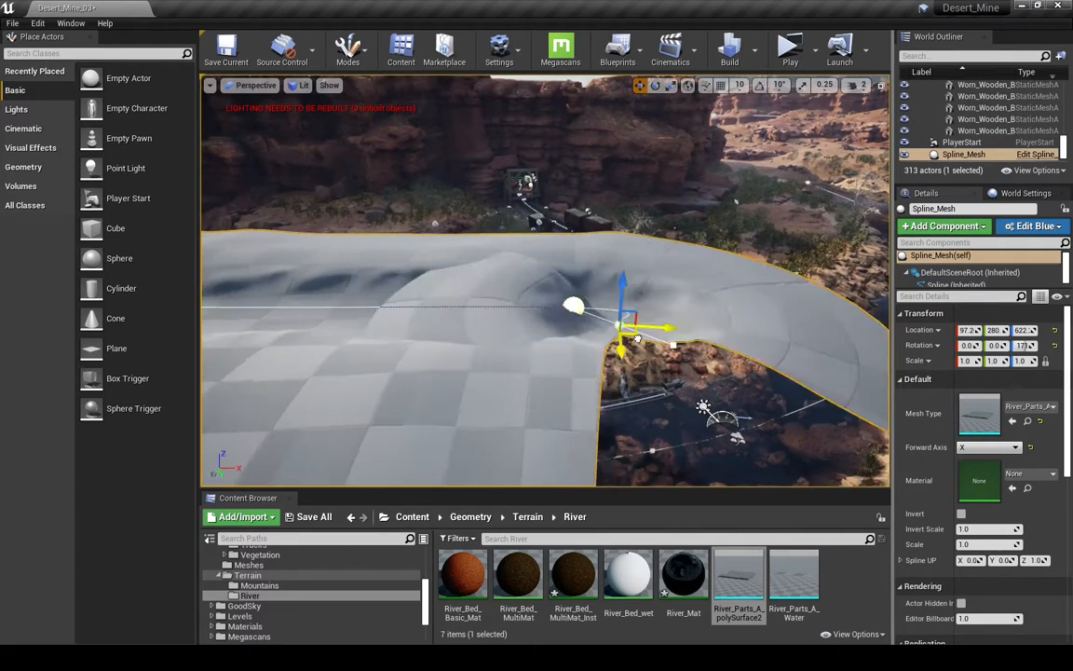
{"action": "right_click_drag", "start_coordinate": [839, 278], "coordinate": [650, 317]}
{"action": "key", "text": "d"}
{"action": "right_click_drag", "start_coordinate": [621, 252], "coordinate": [652, 279]}
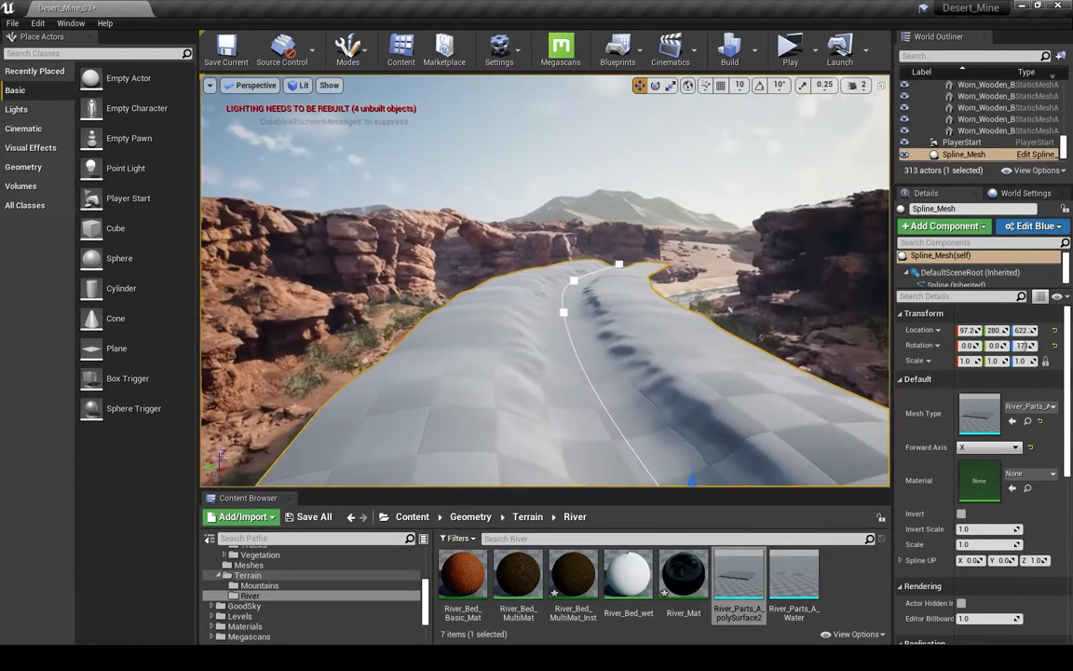
- Duplicate the Spline_Mesh river bed actor and position the copy slightly above the original
{"action": "right_click_drag", "start_coordinate": [730, 308], "coordinate": [663, 386]}
{"action": "left_click_drag", "start_coordinate": [643, 365], "coordinate": [644, 354], "text": "alt"}
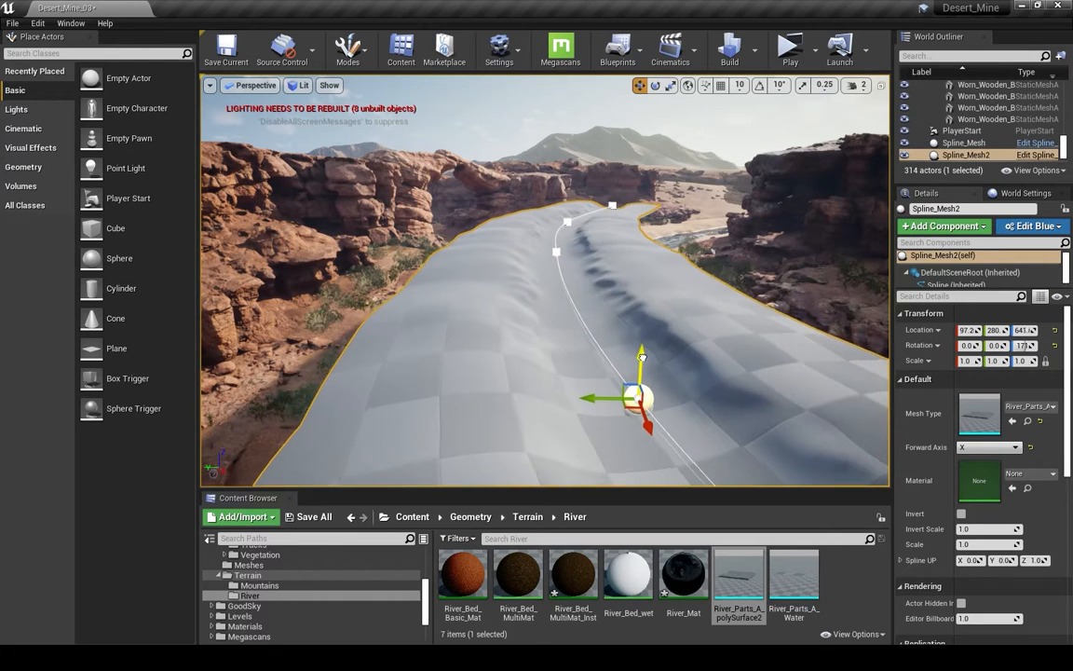
{"action": "right_click_drag", "start_coordinate": [644, 354], "coordinate": [613, 308]}
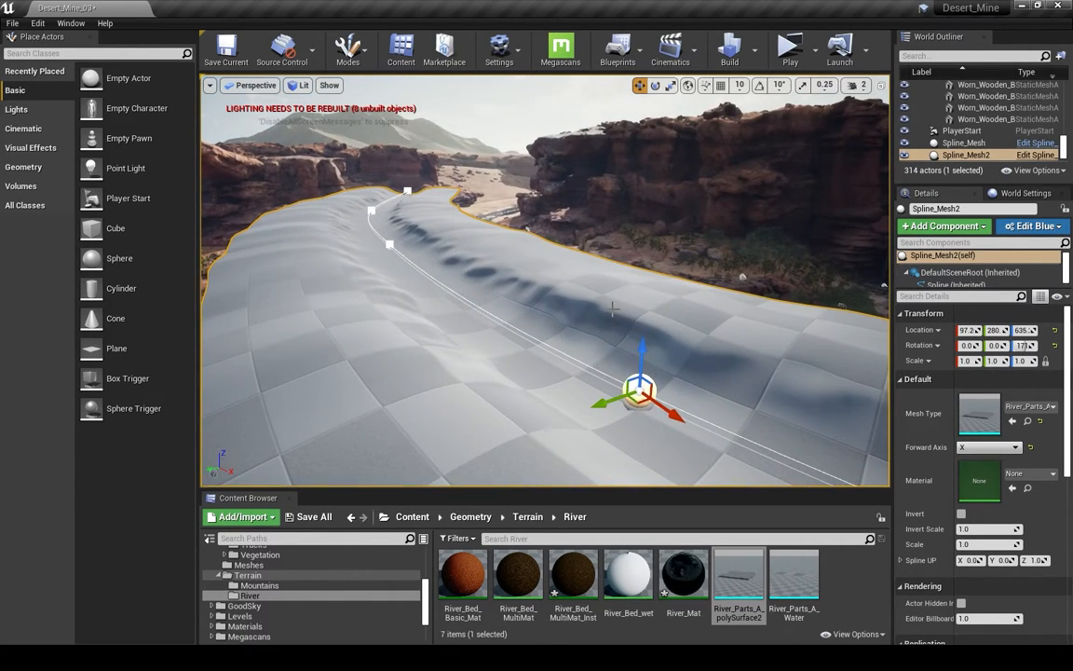
- Assign River_Parts_A_Water as the duplicate's Mesh Type and raise the water surface within the river bed
{"action": "left_click_drag", "start_coordinate": [800, 581], "coordinate": [970, 422]}
{"action": "right_click_drag", "start_coordinate": [727, 364], "coordinate": [683, 352]}
{"action": "left_click_drag", "start_coordinate": [545, 376], "coordinate": [545, 358]}
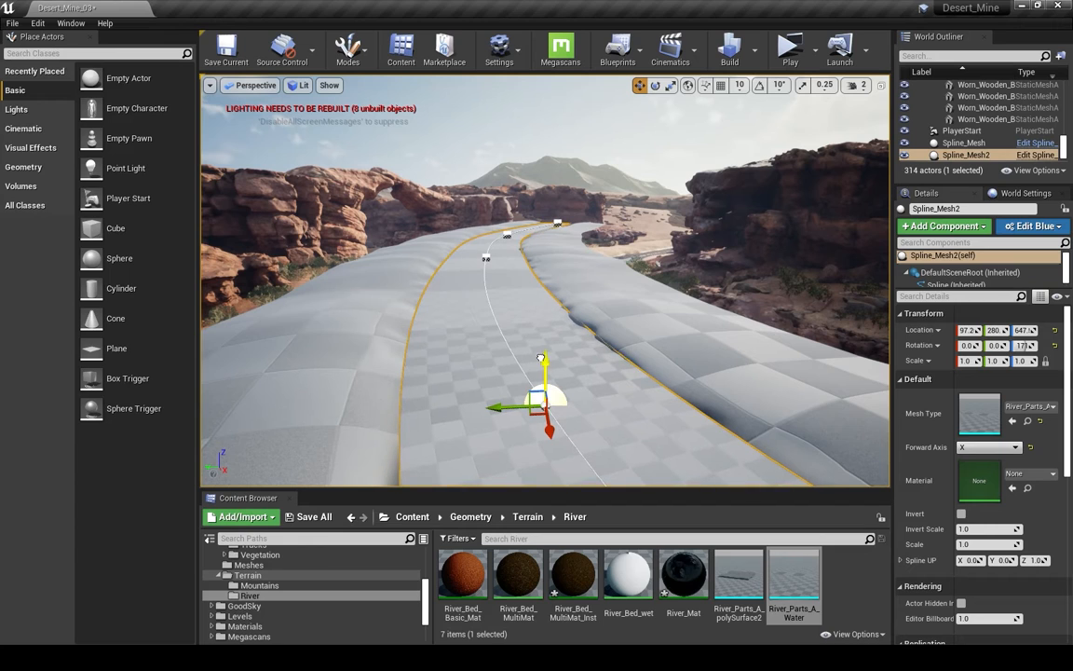
- Set the water spline's Scale to 1.5 to widen it towards the banks
{"action": "left_click", "coordinate": [975, 545]}
{"action": "type", "text": "1"}
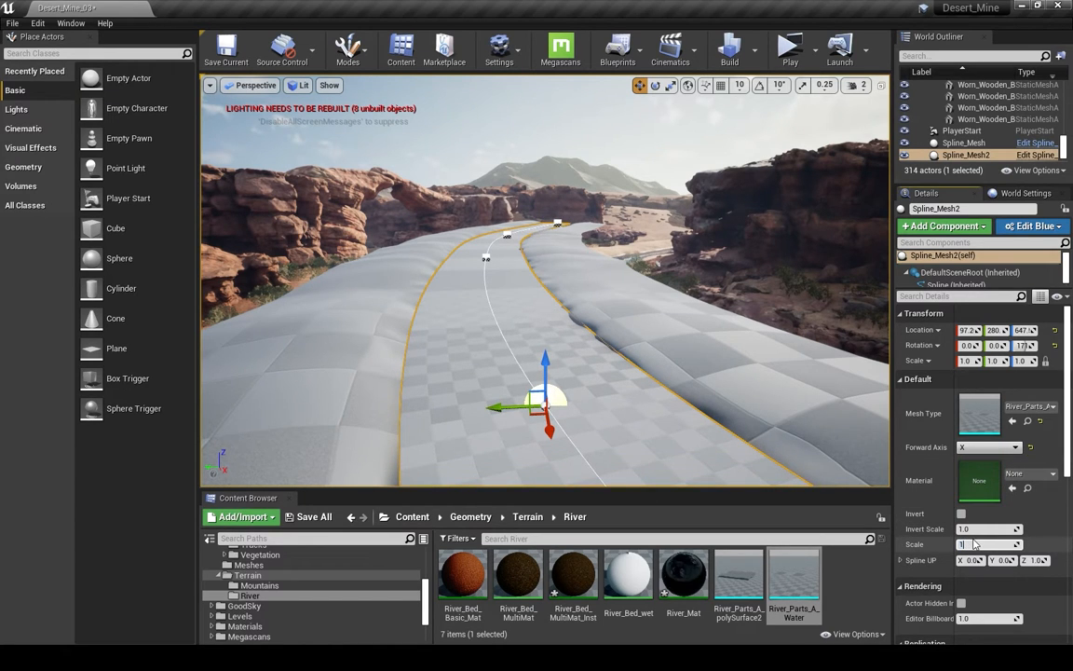
{"action": "type", "text": ".5"}
{"action": "key", "text": "Return"}
{"action": "right_click_drag", "start_coordinate": [501, 398], "coordinate": [494, 373]}
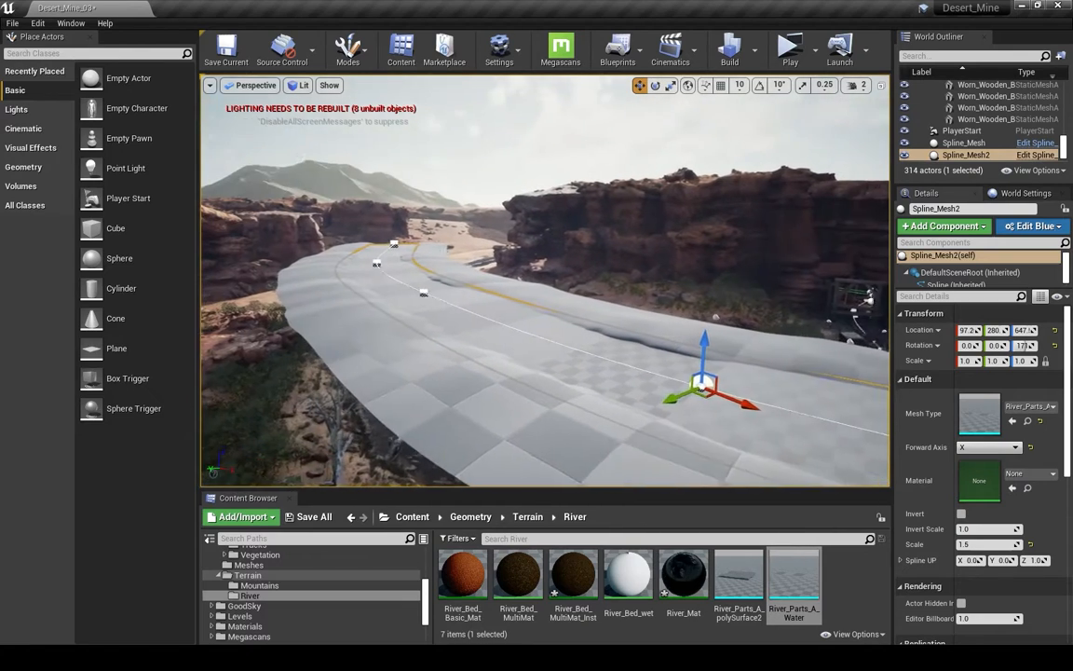
- Assign River_Bed_Basic_Mat as the Material of the river bed spline and River_Mat as the water spline's Material
{"action": "right_click_drag", "start_coordinate": [631, 350], "coordinate": [620, 401]}
{"action": "left_click_drag", "start_coordinate": [463, 574], "coordinate": [980, 480]}
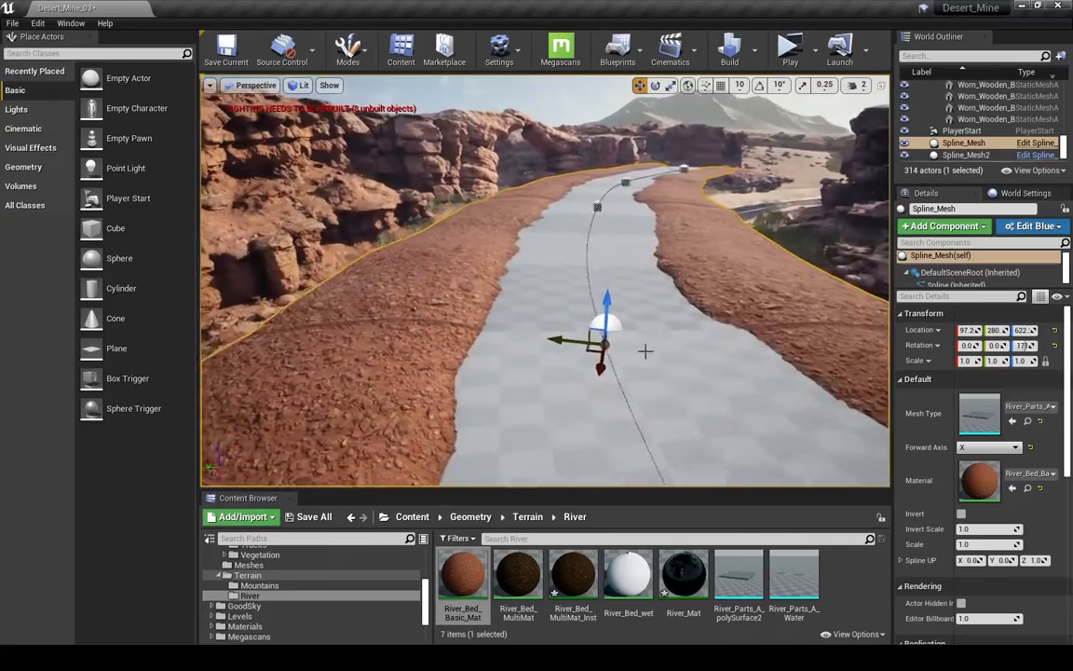
{"action": "left_click", "coordinate": [615, 417]}
{"action": "left_click_drag", "start_coordinate": [684, 575], "coordinate": [980, 480]}
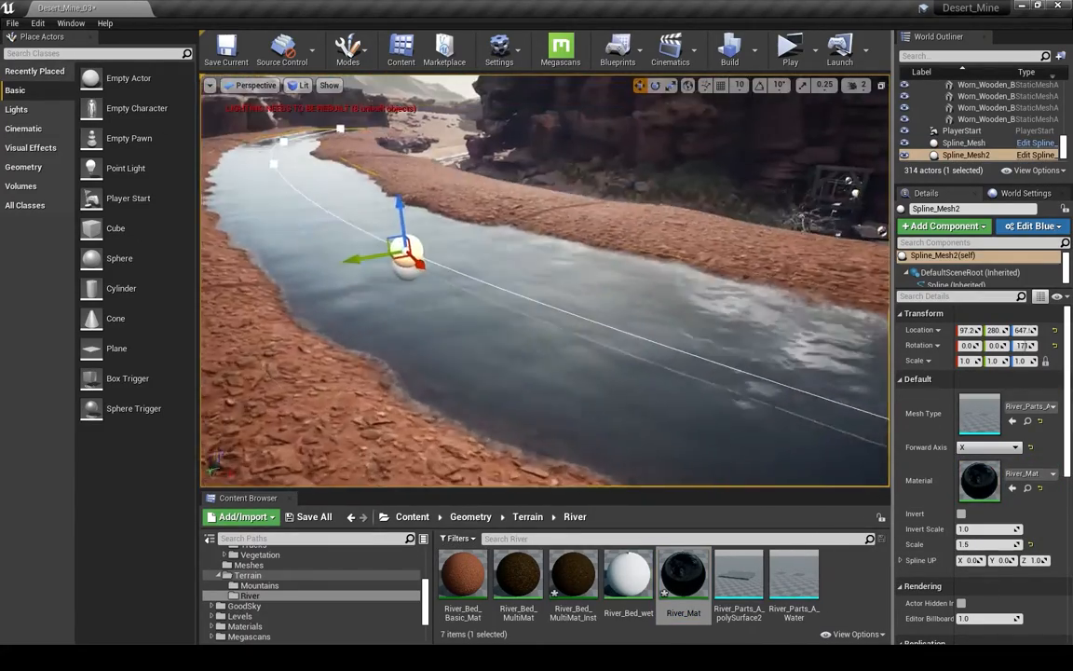
- Examine the textured river and the surrounding canyon cliffs, selecting the Cliff_Spline_B2 and Cliff_Spline_A actors
{"action": "right_click_drag", "start_coordinate": [546, 279], "coordinate": [457, 245]}
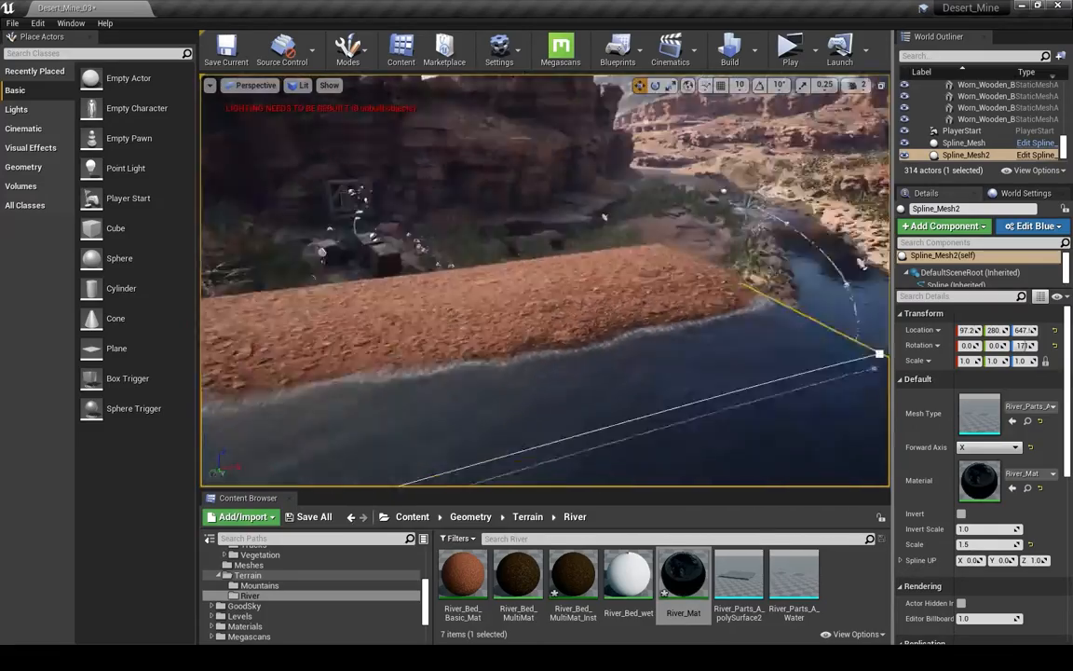
{"action": "right_click_drag", "start_coordinate": [545, 279], "coordinate": [657, 266]}
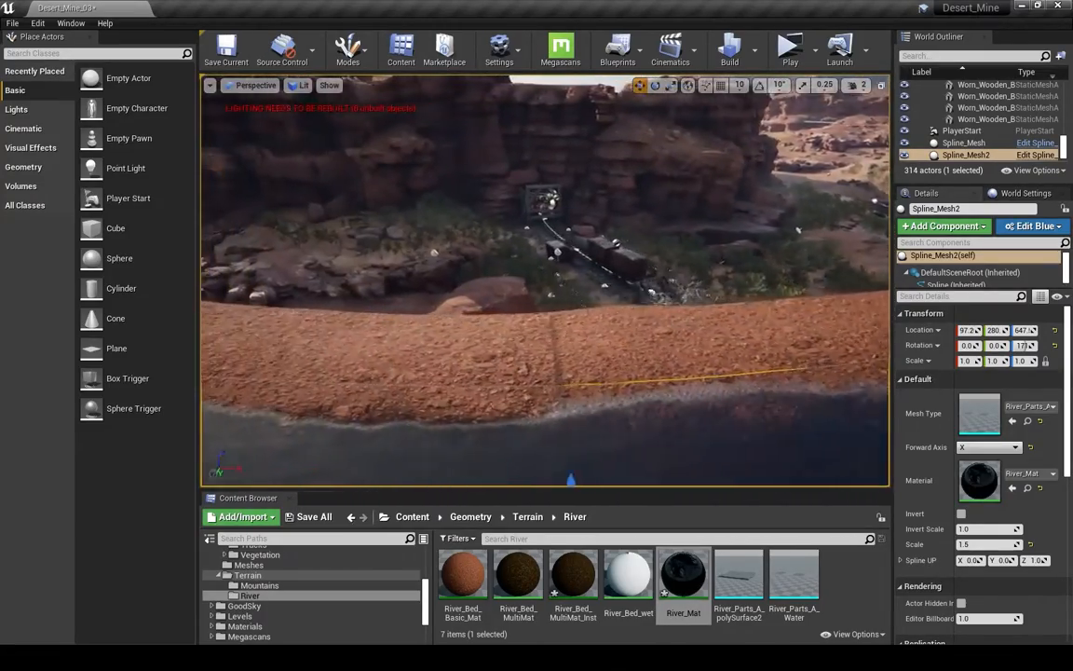
{"action": "right_click_drag", "start_coordinate": [555, 281], "coordinate": [653, 312]}
{"action": "right_click_drag", "start_coordinate": [540, 312], "coordinate": [521, 303]}
{"action": "left_click", "coordinate": [515, 309]}
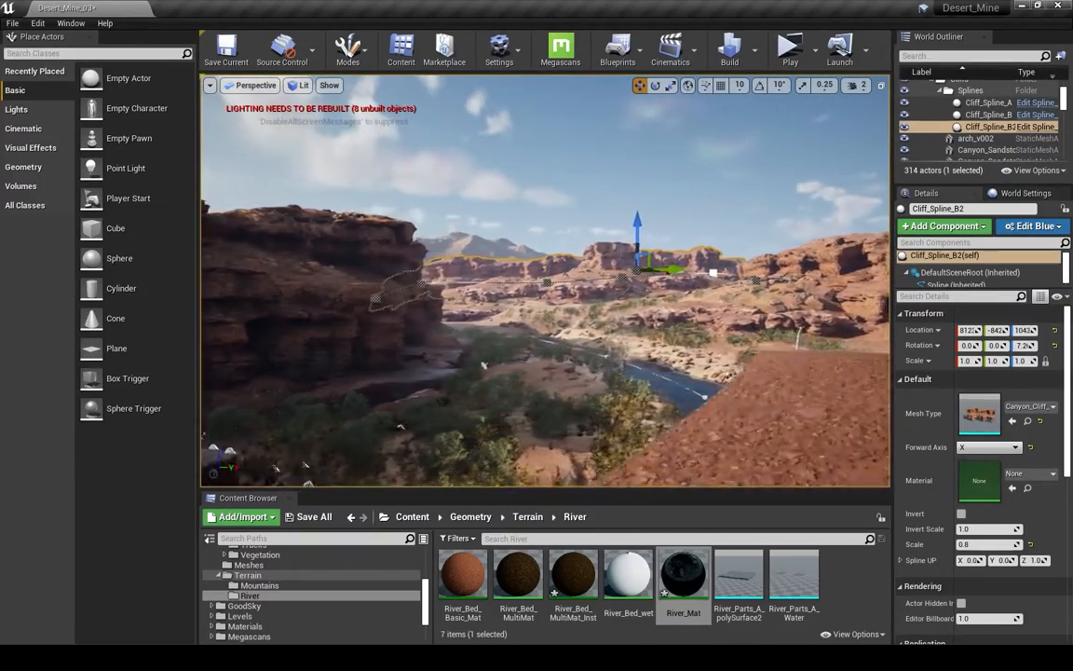
{"action": "right_click_drag", "start_coordinate": [466, 365], "coordinate": [438, 369]}
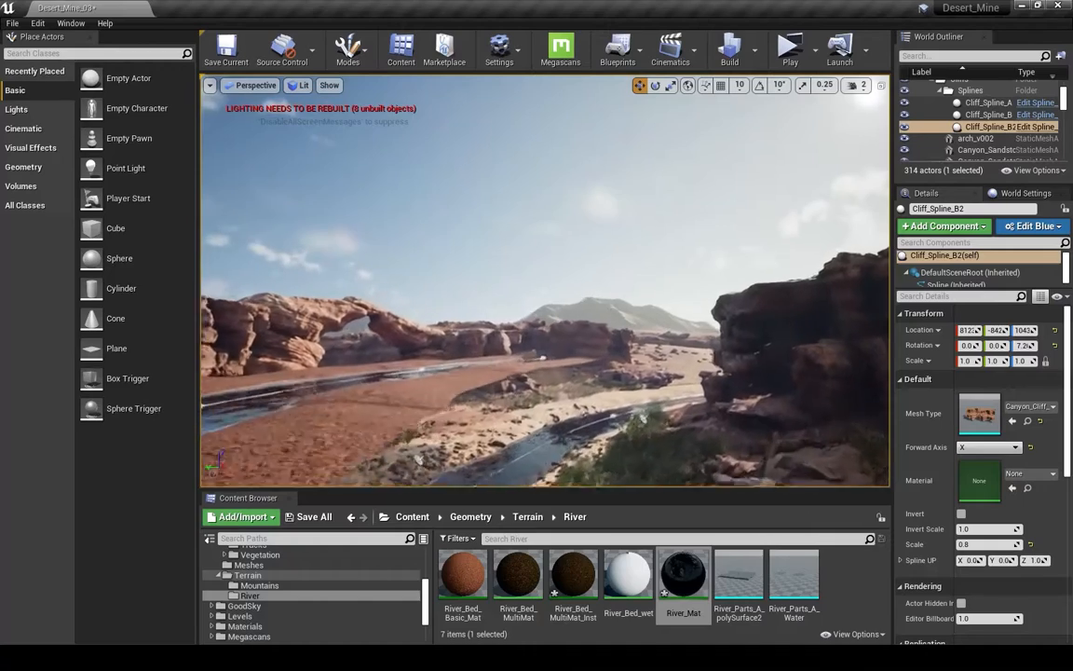
{"action": "left_click", "coordinate": [710, 321]}
{"action": "right_click_drag", "start_coordinate": [710, 322], "coordinate": [643, 320]}
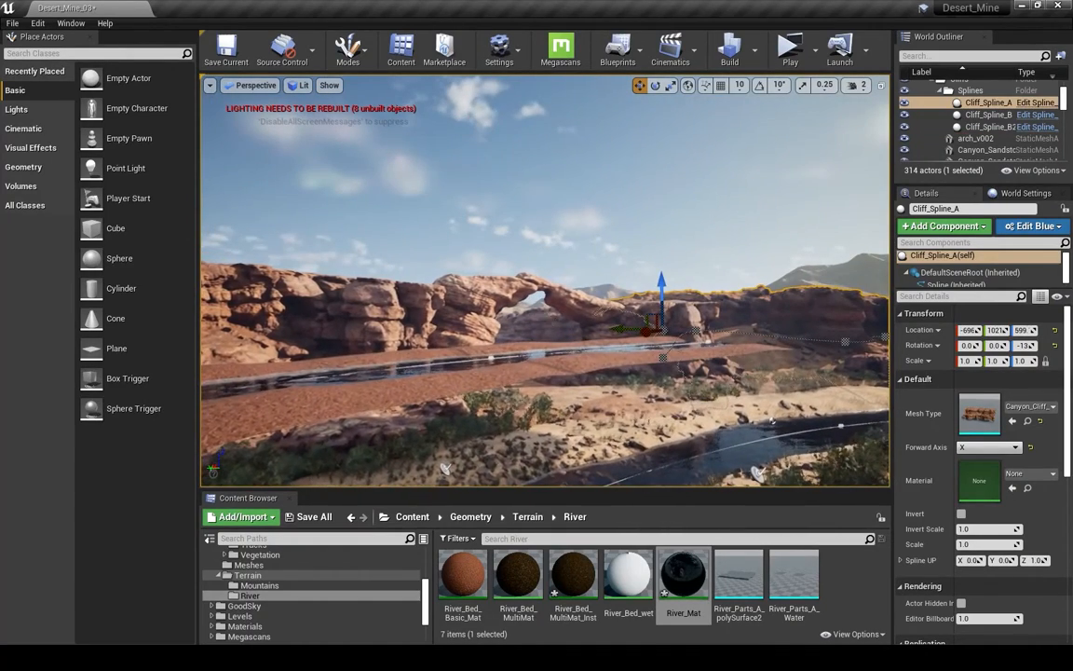
{"action": "left_click", "coordinate": [550, 323]}
{"action": "right_click_drag", "start_coordinate": [550, 323], "coordinate": [596, 341]}
{"action": "left_click", "coordinate": [642, 333]}
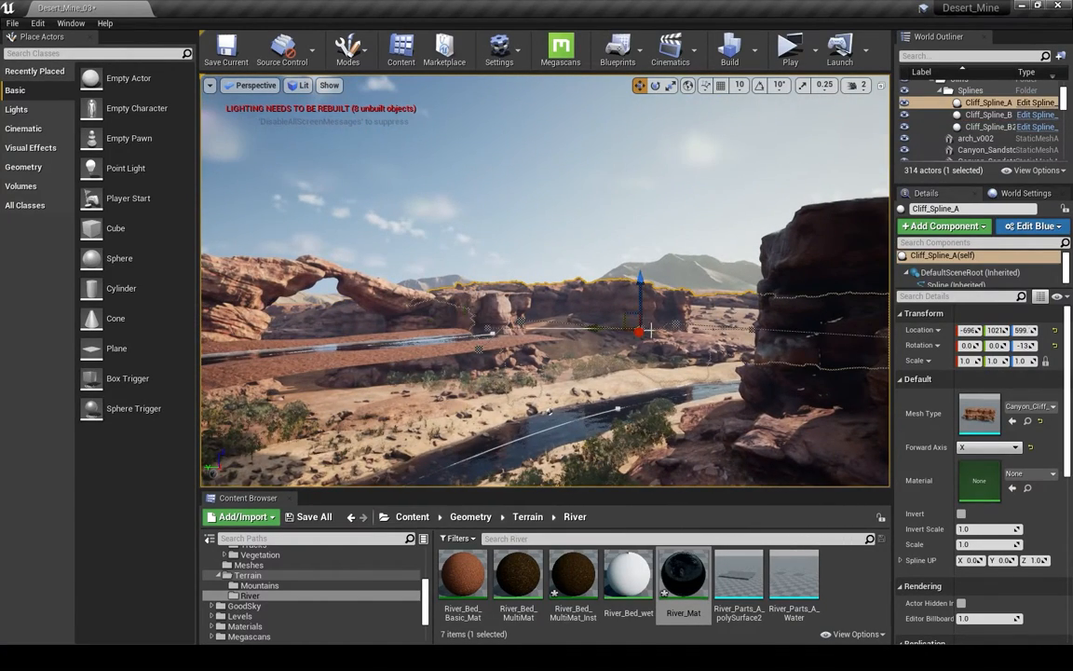
{"action": "key", "text": "ctrl+z"}
{"action": "right_click_drag", "start_coordinate": [699, 319], "coordinate": [615, 326]}
{"action": "key", "text": "ctrl+z"}
{"action": "right_click_drag", "start_coordinate": [699, 319], "coordinate": [587, 328]}
{"action": "right_click_drag", "start_coordinate": [699, 298], "coordinate": [646, 273]}
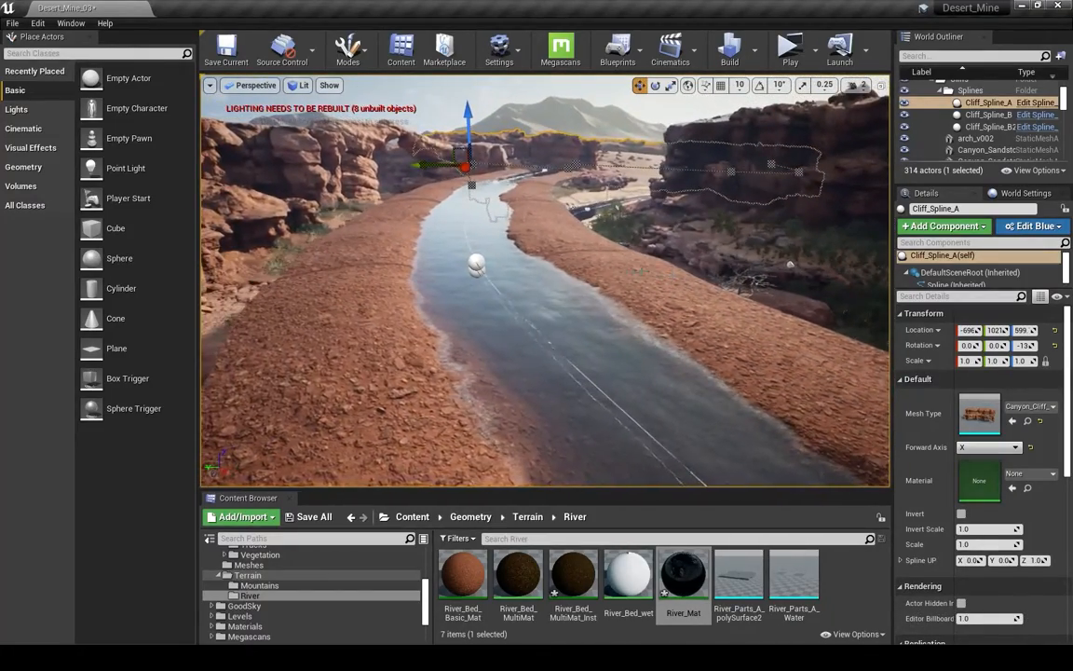
- Select the water spline again, and open its River_Mat material instance and the parent Water_Master_Mat material
{"action": "left_click", "coordinate": [475, 413]}
{"action": "right_click_drag", "start_coordinate": [475, 412], "coordinate": [419, 423]}
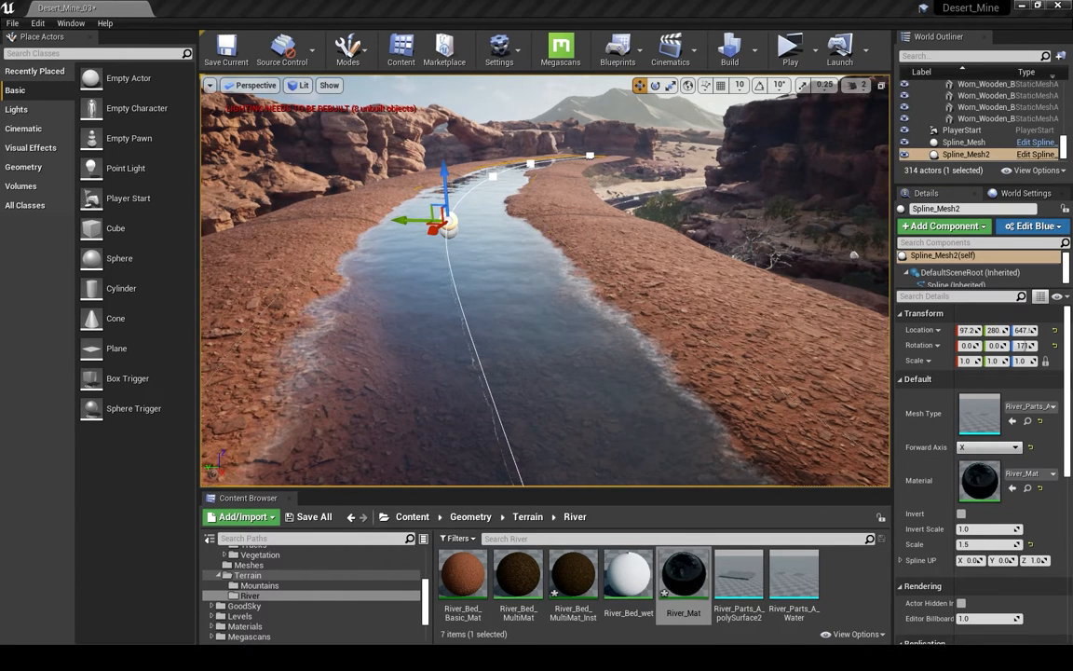
{"action": "left_click_drag", "start_coordinate": [1072, 116], "coordinate": [610, 1]}
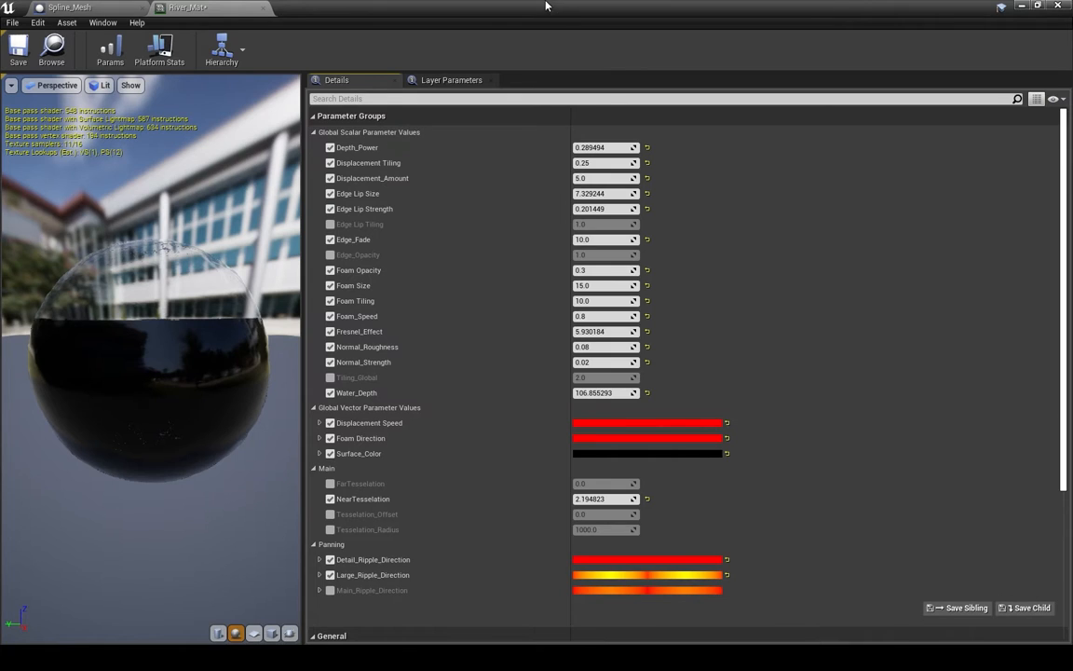
{"action": "scroll", "coordinate": [532, 490], "scroll_direction": "down", "scroll_amount": 5}
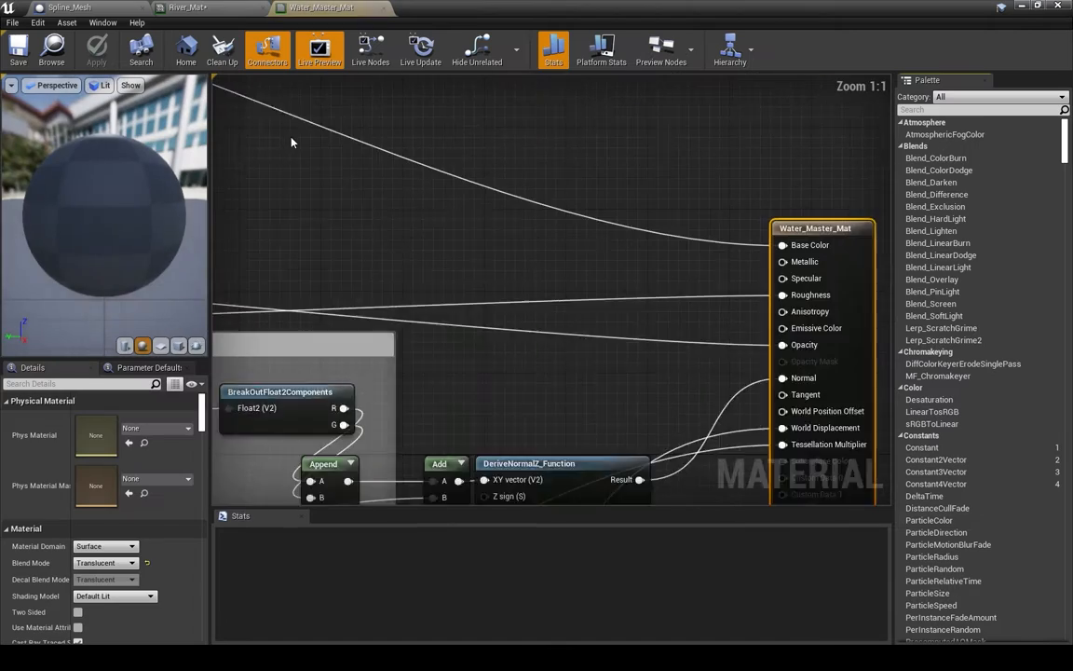
- Examine the overall node graph of Water_Master_Mat with its commented node groups
{"action": "right_click_drag", "start_coordinate": [568, 175], "coordinate": [643, 207]}
{"action": "scroll", "coordinate": [563, 216], "scroll_direction": "down", "scroll_amount": 10}
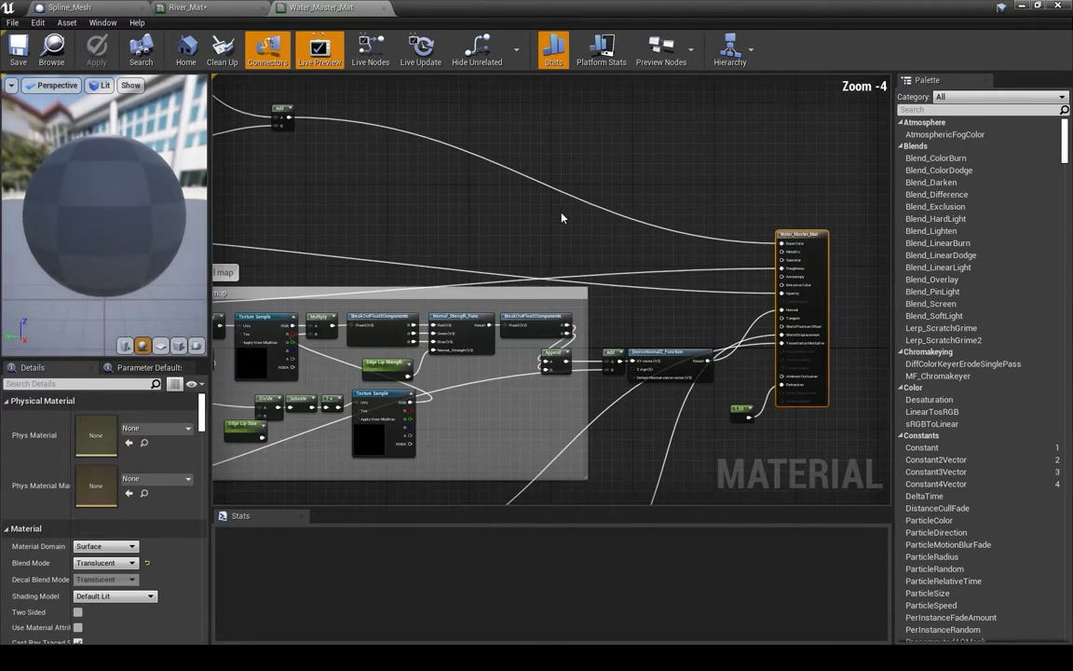
{"action": "scroll", "coordinate": [504, 211], "scroll_direction": "down", "scroll_amount": 1}
{"action": "right_click_drag", "start_coordinate": [503, 211], "coordinate": [656, 204]}
{"action": "scroll", "coordinate": [658, 254], "scroll_direction": "up", "scroll_amount": 2}
{"action": "scroll", "coordinate": [595, 261], "scroll_direction": "up", "scroll_amount": 1}
{"action": "right_click_drag", "start_coordinate": [448, 322], "coordinate": [412, 361]}
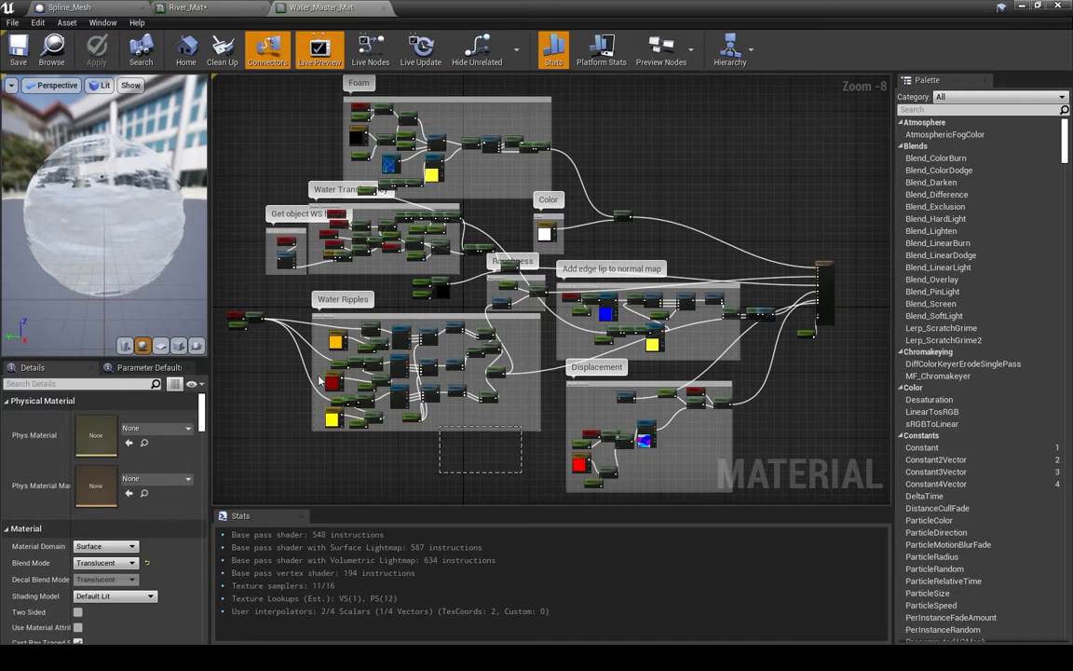
- Examine the Water Ripples group, selecting its nodes and the Normal_Strength parameter
{"action": "left_click_drag", "start_coordinate": [296, 331], "coordinate": [296, 328]}
{"action": "mouse_move", "coordinate": [358, 339]}
{"action": "right_mouse_down"}
{"action": "mouse_move", "coordinate": [381, 354]}
{"action": "mouse_move", "coordinate": [366, 326]}
{"action": "right_mouse_up"}
{"action": "scroll", "coordinate": [377, 331], "scroll_direction": "up", "scroll_amount": 1}
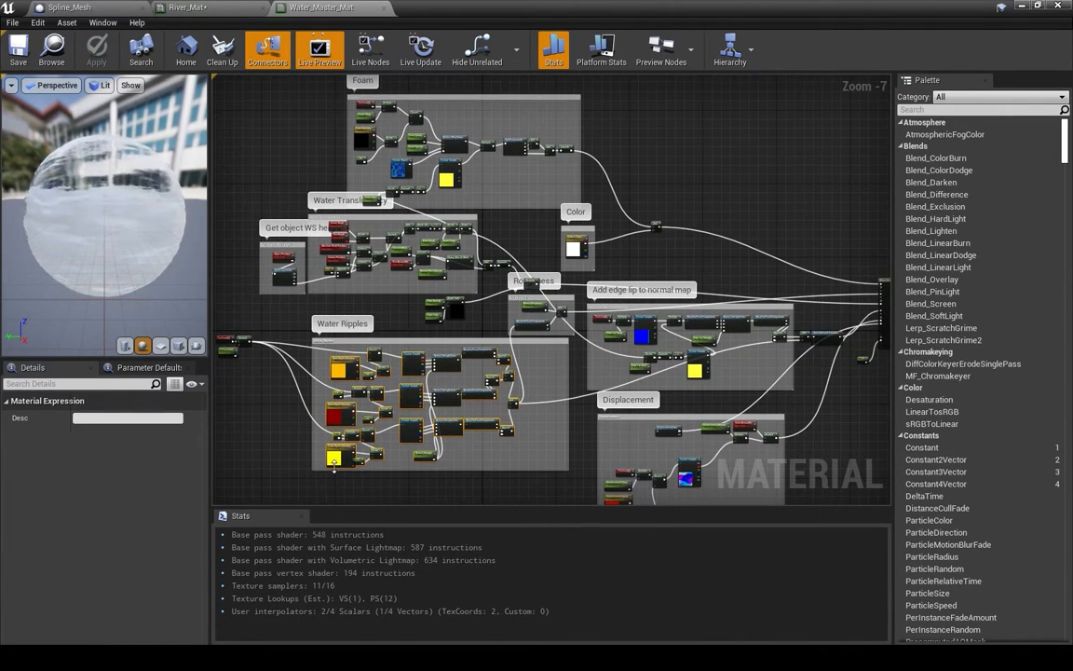
{"action": "right_click_drag", "start_coordinate": [374, 487], "coordinate": [466, 451]}
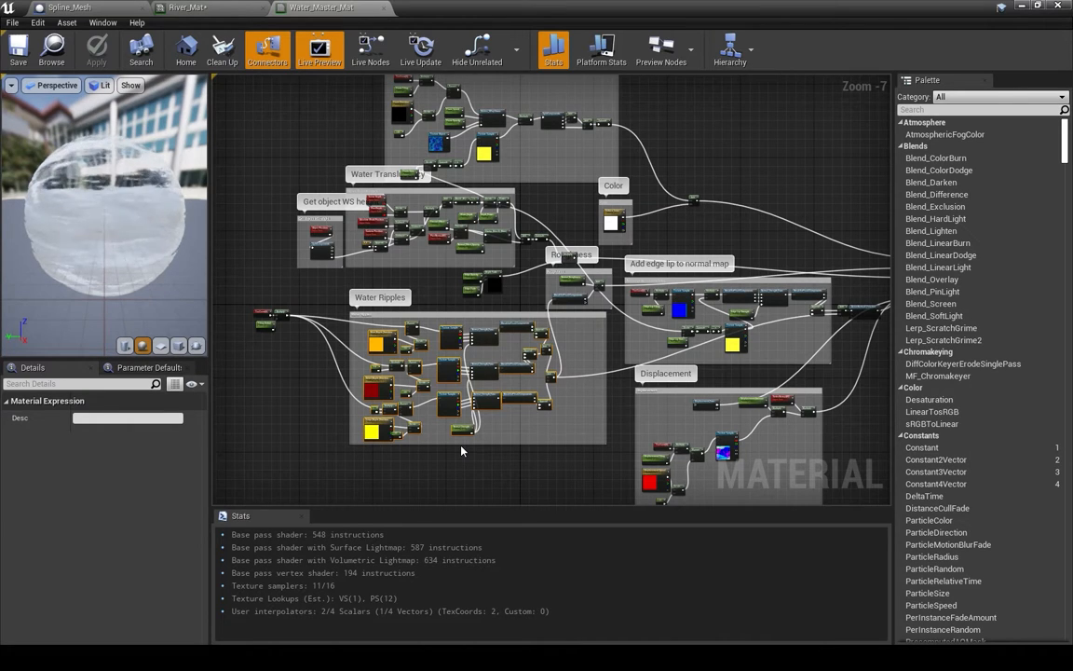
{"action": "scroll", "coordinate": [462, 451], "scroll_direction": "up", "scroll_amount": 2}
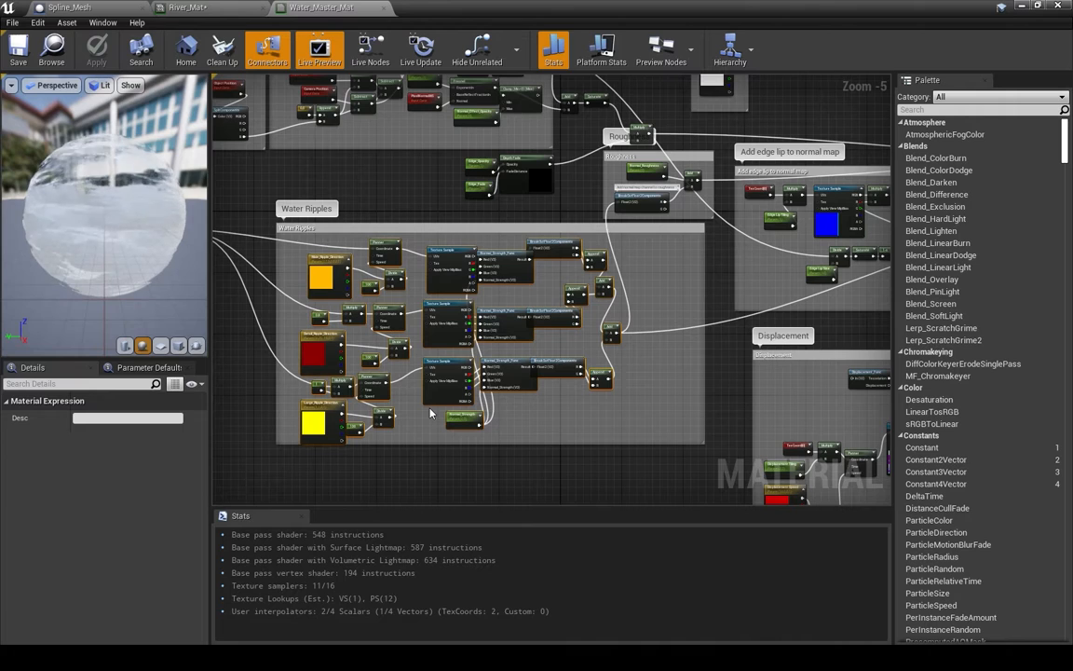
{"action": "left_click_drag", "start_coordinate": [496, 442], "coordinate": [427, 417]}
{"action": "right_click_drag", "start_coordinate": [577, 366], "coordinate": [585, 405]}
{"action": "right_click_drag", "start_coordinate": [506, 276], "coordinate": [540, 336]}
{"action": "scroll", "coordinate": [480, 298], "scroll_direction": "down", "scroll_amount": 1}
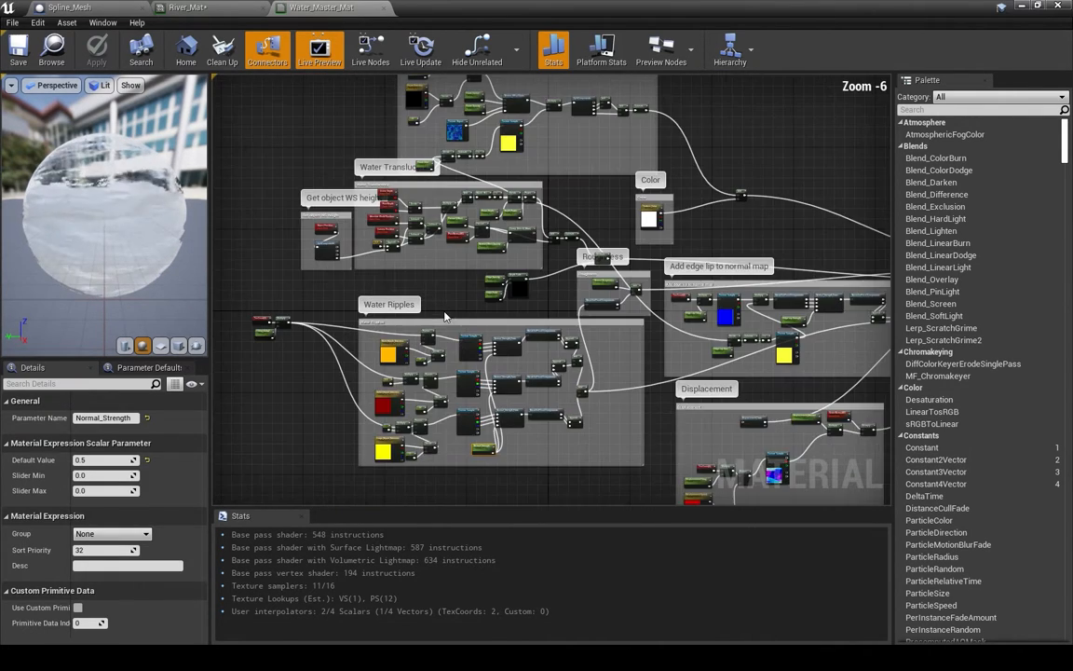
- Examine the Water Translucency group, including its depth, camera position and Fresnel nodes
{"action": "right_click_drag", "start_coordinate": [483, 306], "coordinate": [578, 307]}
{"action": "right_click_drag", "start_coordinate": [444, 203], "coordinate": [319, 276]}
{"action": "scroll", "coordinate": [321, 276], "scroll_direction": "up", "scroll_amount": 3}
{"action": "left_click", "coordinate": [365, 278]}
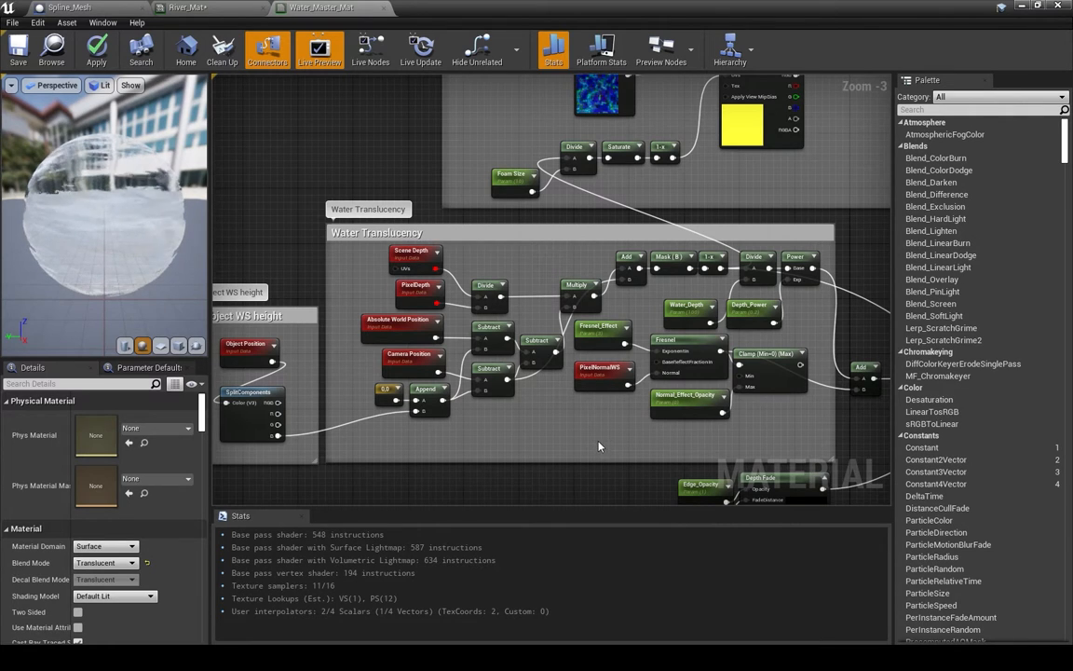
{"action": "right_click_drag", "start_coordinate": [333, 370], "coordinate": [344, 372]}
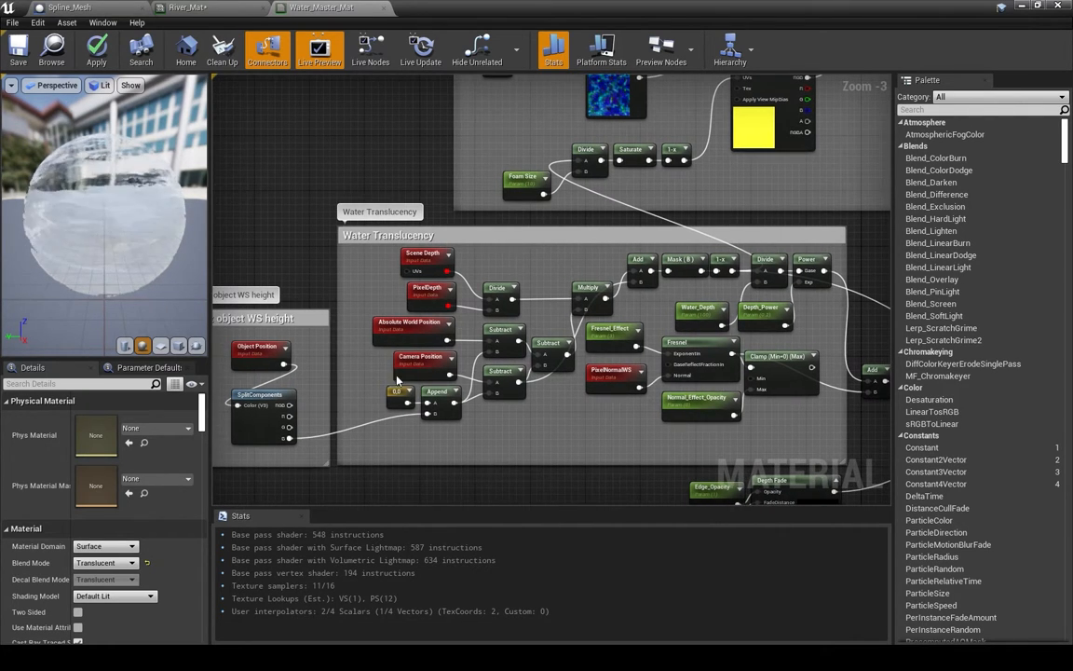
{"action": "right_click_drag", "start_coordinate": [629, 410], "coordinate": [585, 449]}
{"action": "left_click_drag", "start_coordinate": [636, 396], "coordinate": [571, 329]}
{"action": "right_click", "coordinate": [561, 436]}
{"action": "right_click_drag", "start_coordinate": [504, 430], "coordinate": [536, 439]}
{"action": "left_click", "coordinate": [499, 428]}
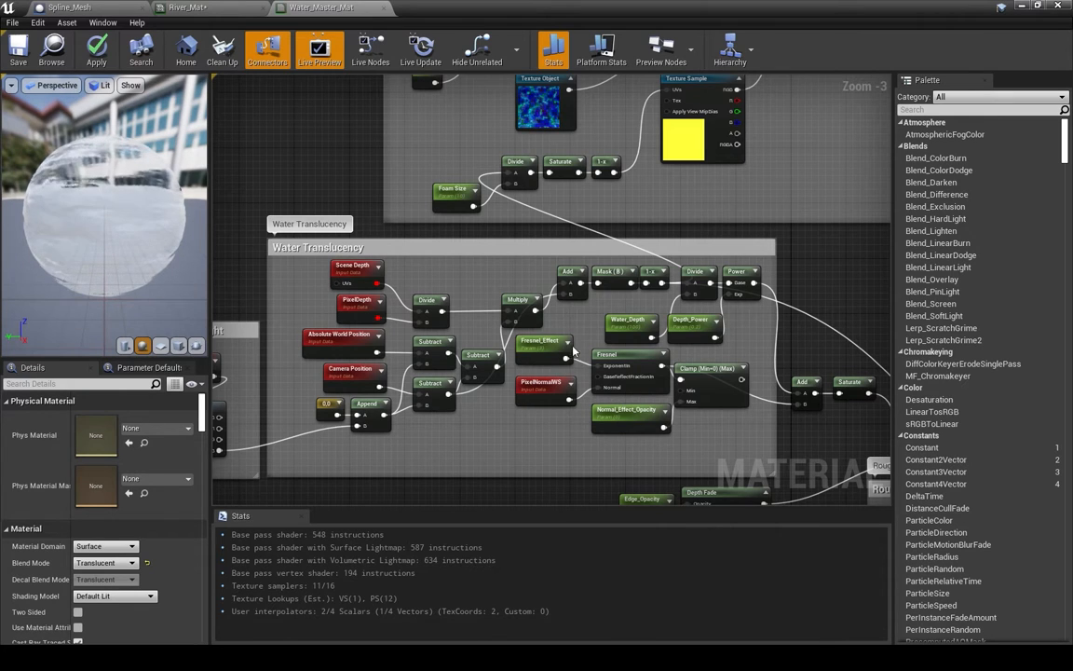
- Examine the Foam group of the water material, selecting its nodes from Foam Size to the final Saturate
{"action": "right_click_drag", "start_coordinate": [539, 437], "coordinate": [531, 403]}
{"action": "scroll", "coordinate": [533, 403], "scroll_direction": "down", "scroll_amount": 1}
{"action": "right_click_drag", "start_coordinate": [608, 374], "coordinate": [569, 374]}
{"action": "right_click_drag", "start_coordinate": [625, 191], "coordinate": [598, 178]}
{"action": "right_click_drag", "start_coordinate": [577, 336], "coordinate": [535, 400]}
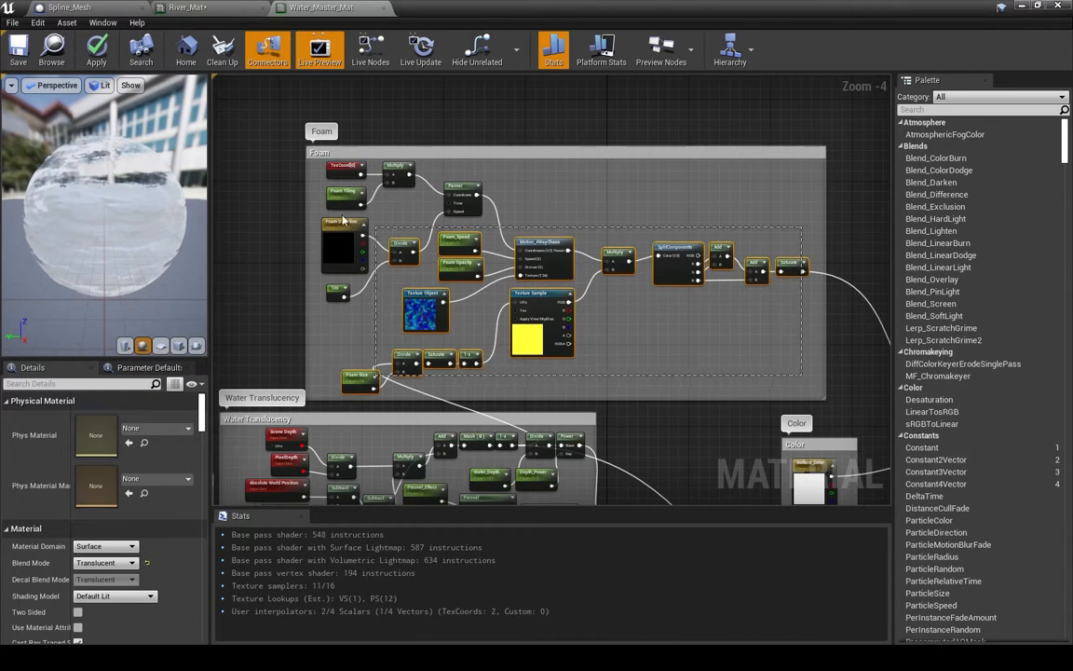
{"action": "left_click", "coordinate": [647, 304]}
{"action": "scroll", "coordinate": [647, 304], "scroll_direction": "down", "scroll_amount": 1}
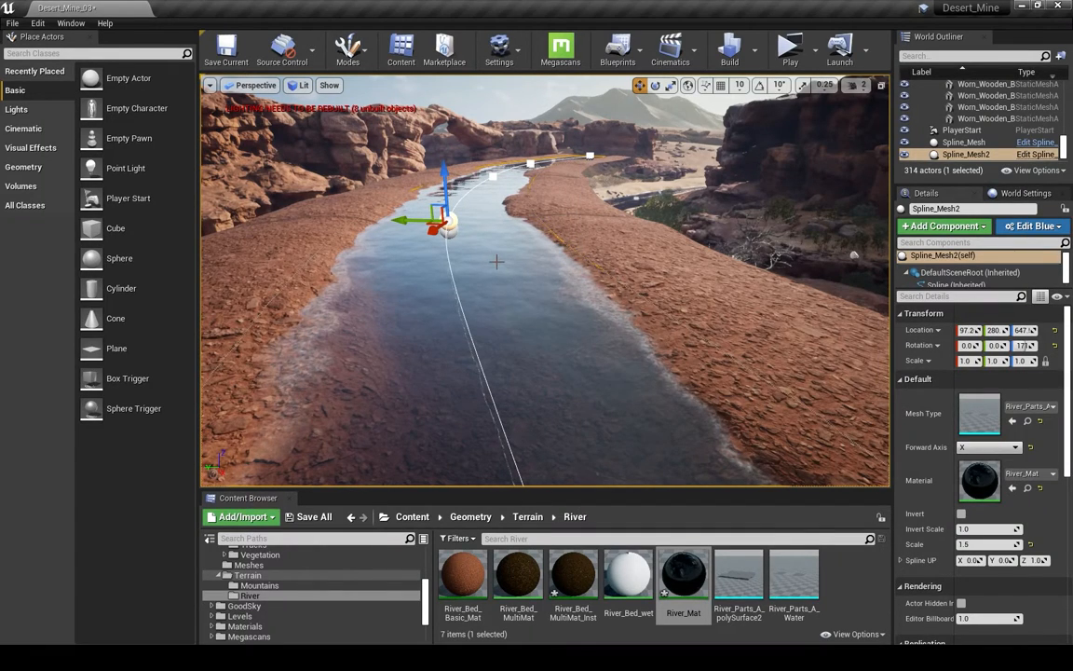
- Return to the level and test the shoreline by lowering the water spline and raising it to a height of about 645
{"action": "left_click_drag", "start_coordinate": [442, 168], "coordinate": [439, 175]}
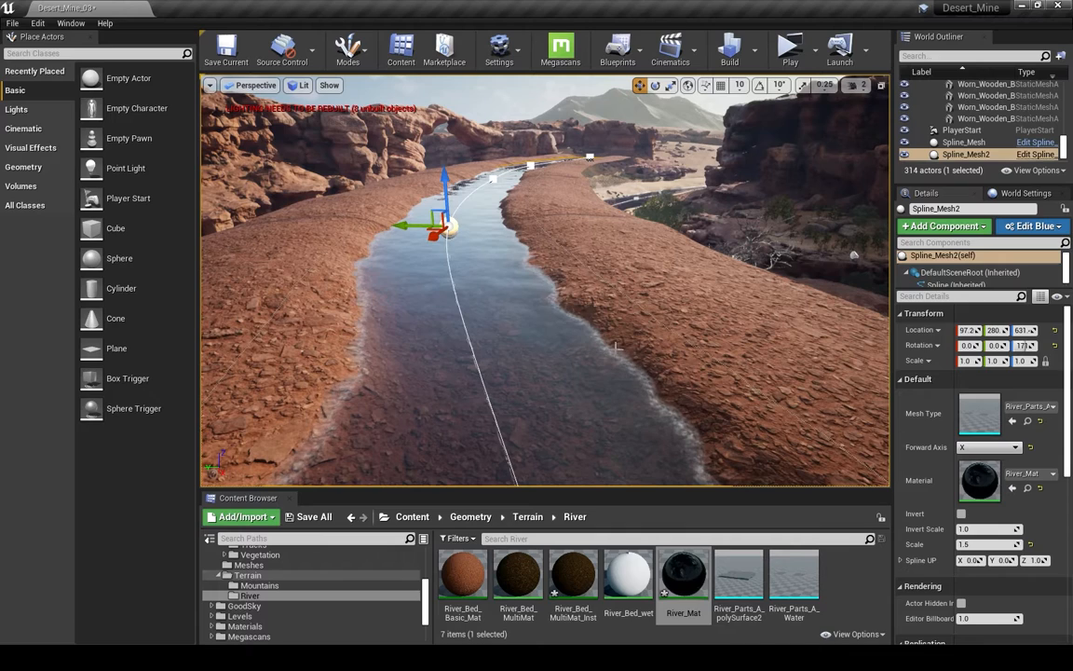
{"action": "right_click_drag", "start_coordinate": [566, 323], "coordinate": [548, 312]}
{"action": "left_click_drag", "start_coordinate": [517, 198], "coordinate": [517, 193]}
{"action": "scroll", "coordinate": [280, 587], "scroll_direction": "down", "scroll_amount": 3}
{"action": "scroll", "coordinate": [235, 596], "scroll_direction": "up", "scroll_amount": 8}
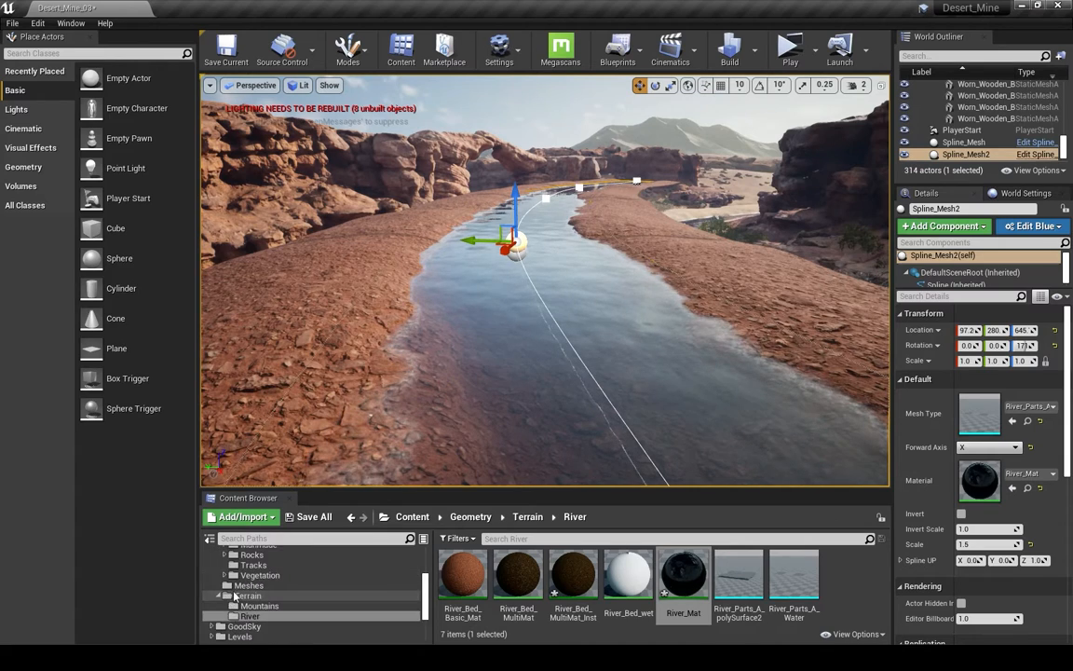
- Place the Canyon_Sandstone_Boulder_B mesh from the Rocks folder in the middle of the river and focus the view on it
{"action": "scroll", "coordinate": [233, 597], "scroll_direction": "down", "scroll_amount": 1}
{"action": "scroll", "coordinate": [230, 620], "scroll_direction": "down", "scroll_amount": 1}
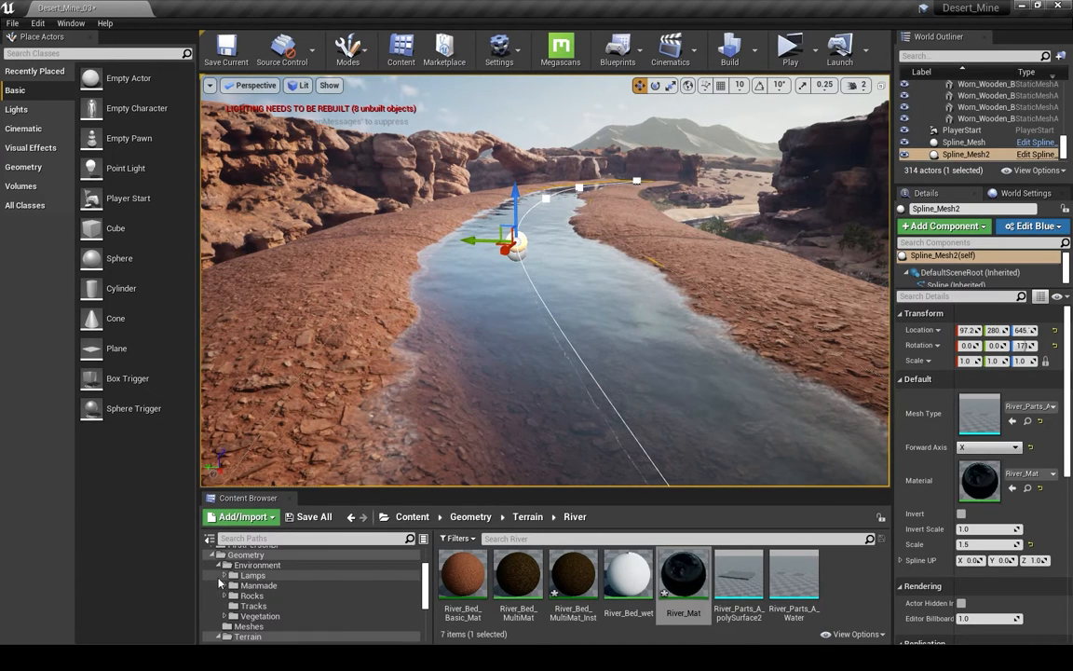
{"action": "left_click", "coordinate": [226, 596]}
{"action": "scroll", "coordinate": [291, 617], "scroll_direction": "down", "scroll_amount": 2}
{"action": "scroll", "coordinate": [285, 620], "scroll_direction": "down", "scroll_amount": 1}
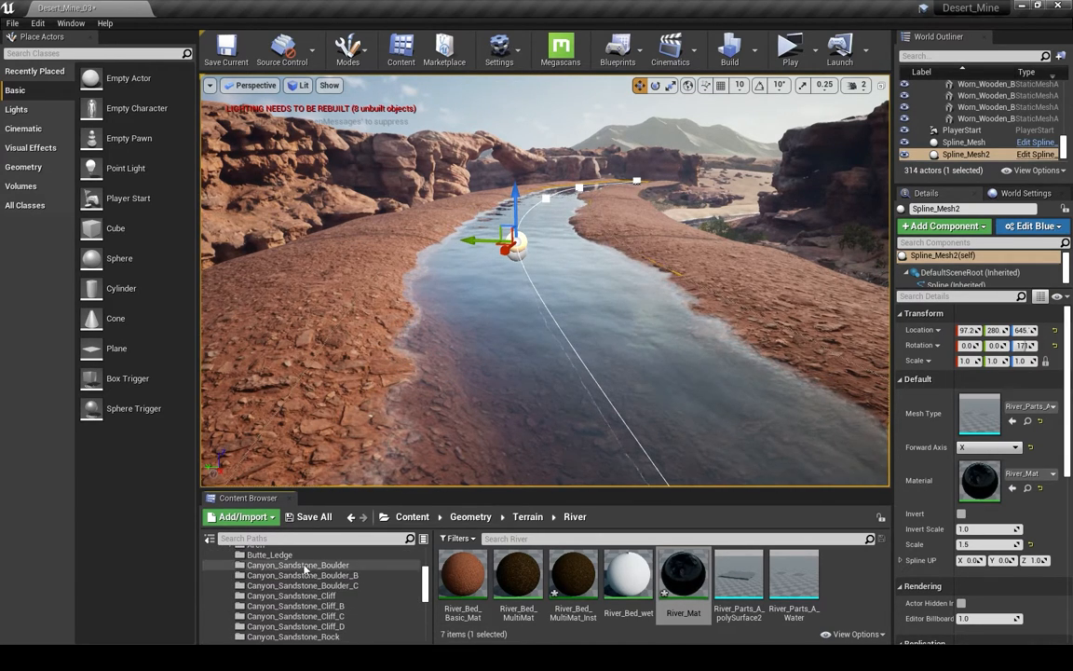
{"action": "left_click", "coordinate": [289, 575]}
{"action": "left_click_drag", "start_coordinate": [488, 577], "coordinate": [578, 331]}
{"action": "key", "text": "f"}
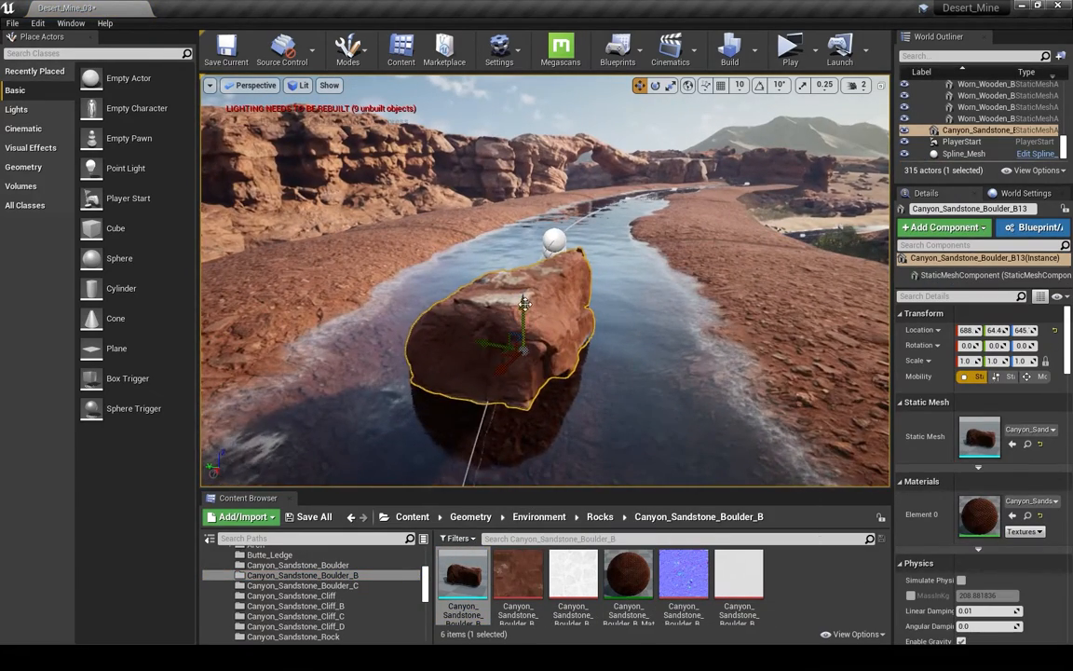
- Lower the boulder partly into the water and inspect the waterline around it from several angles
{"action": "left_click_drag", "start_coordinate": [524, 308], "coordinate": [523, 336]}
{"action": "right_click_drag", "start_coordinate": [524, 337], "coordinate": [647, 328]}
{"action": "key", "text": "d"}
{"action": "key", "text": "a"}
{"action": "mouse_move", "coordinate": [495, 289]}
{"action": "left_mouse_down"}
{"action": "mouse_move", "coordinate": [493, 252]}
{"action": "mouse_move", "coordinate": [496, 283]}
{"action": "left_mouse_up"}
{"action": "key", "text": "d"}
{"action": "right_click_drag", "start_coordinate": [497, 284], "coordinate": [559, 246]}
{"action": "key", "text": "a"}
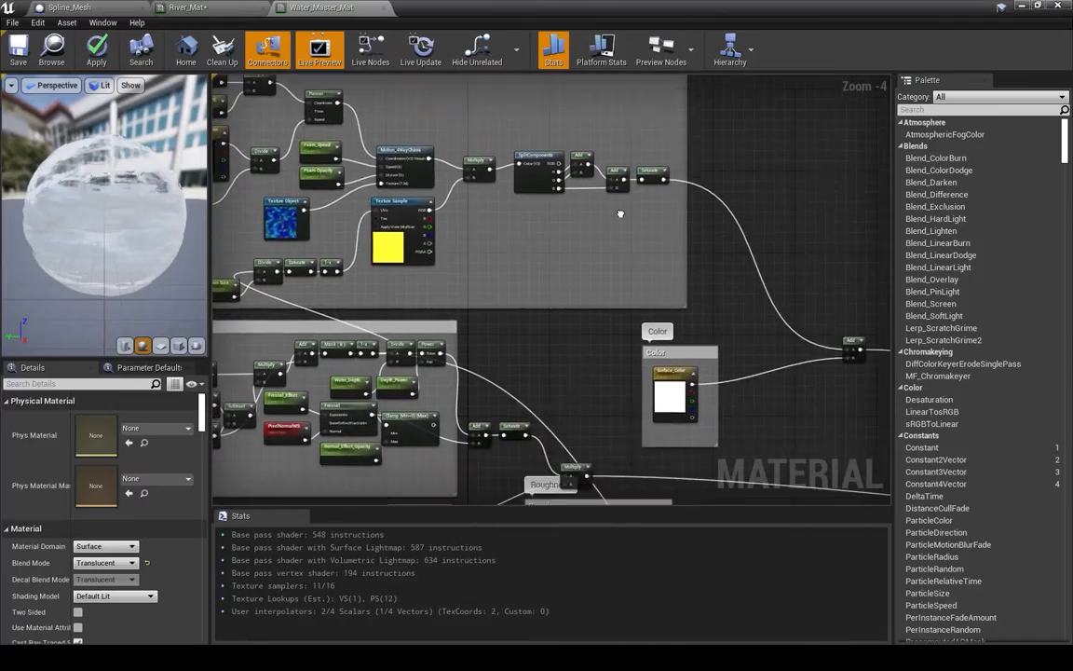
- Return to the Water_Master_Mat graph and examine the Color group with its Surface_Color parameter and the Add node it feeds
{"action": "scroll", "coordinate": [639, 300], "scroll_direction": "down", "scroll_amount": 2}
{"action": "scroll", "coordinate": [639, 301], "scroll_direction": "up", "scroll_amount": 2}
{"action": "left_click_drag", "start_coordinate": [652, 339], "coordinate": [561, 234]}
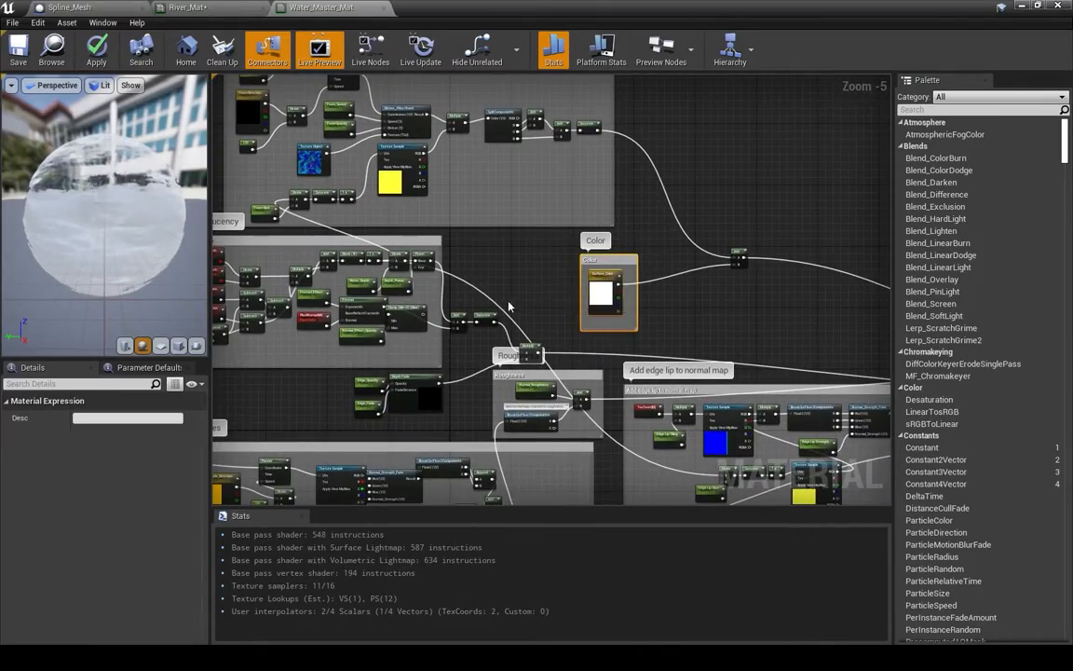
{"action": "right_click_drag", "start_coordinate": [511, 307], "coordinate": [414, 256]}
{"action": "left_click", "coordinate": [680, 266]}
- Examine the Get object WS height group, selecting its Object Position and SplitComponents nodes and following their link into Water Translucency
{"action": "right_click_drag", "start_coordinate": [558, 290], "coordinate": [643, 156]}
{"action": "right_click_drag", "start_coordinate": [628, 313], "coordinate": [807, 440]}
{"action": "scroll", "coordinate": [575, 262], "scroll_direction": "down", "scroll_amount": 1}
{"action": "scroll", "coordinate": [488, 314], "scroll_direction": "up", "scroll_amount": 3}
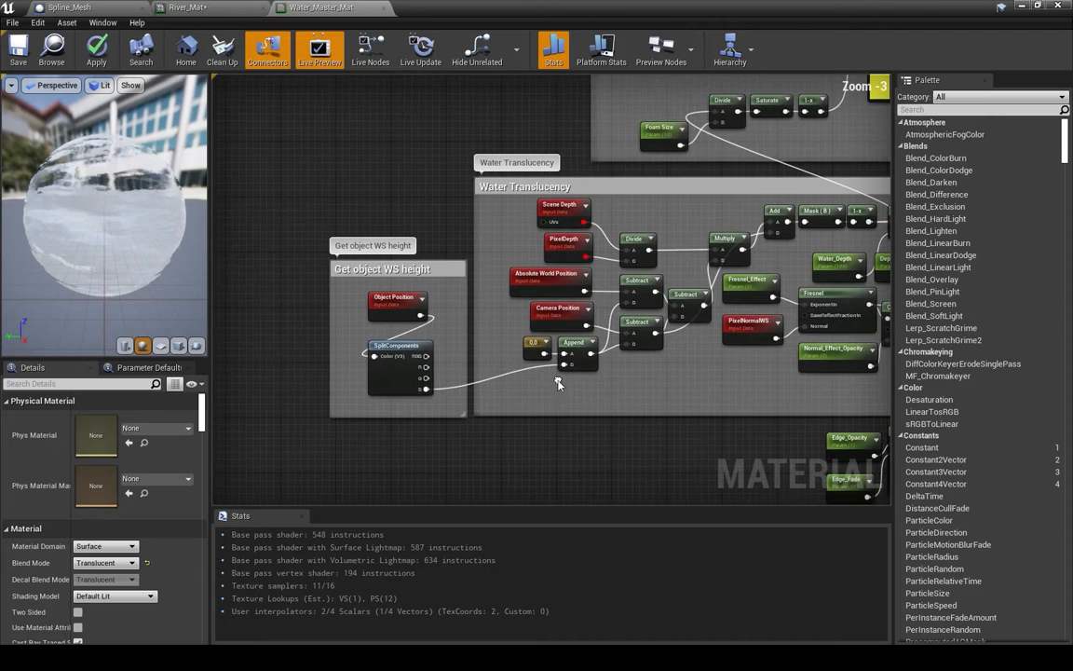
{"action": "left_click", "coordinate": [397, 347]}
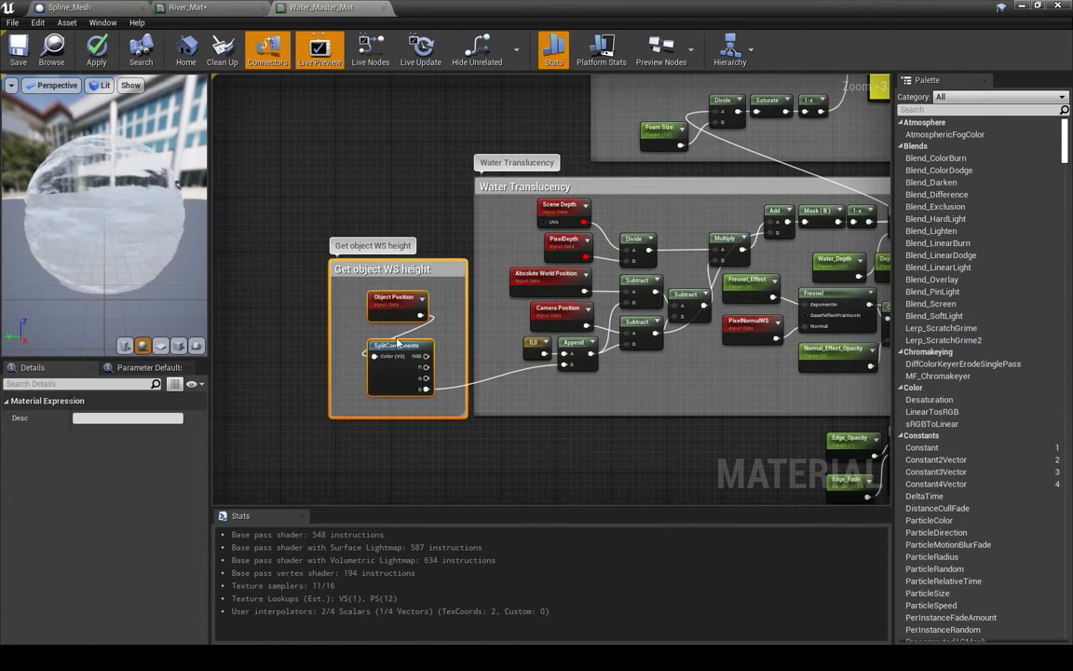
{"action": "left_click", "coordinate": [310, 395]}
{"action": "left_click_drag", "start_coordinate": [431, 415], "coordinate": [313, 286]}
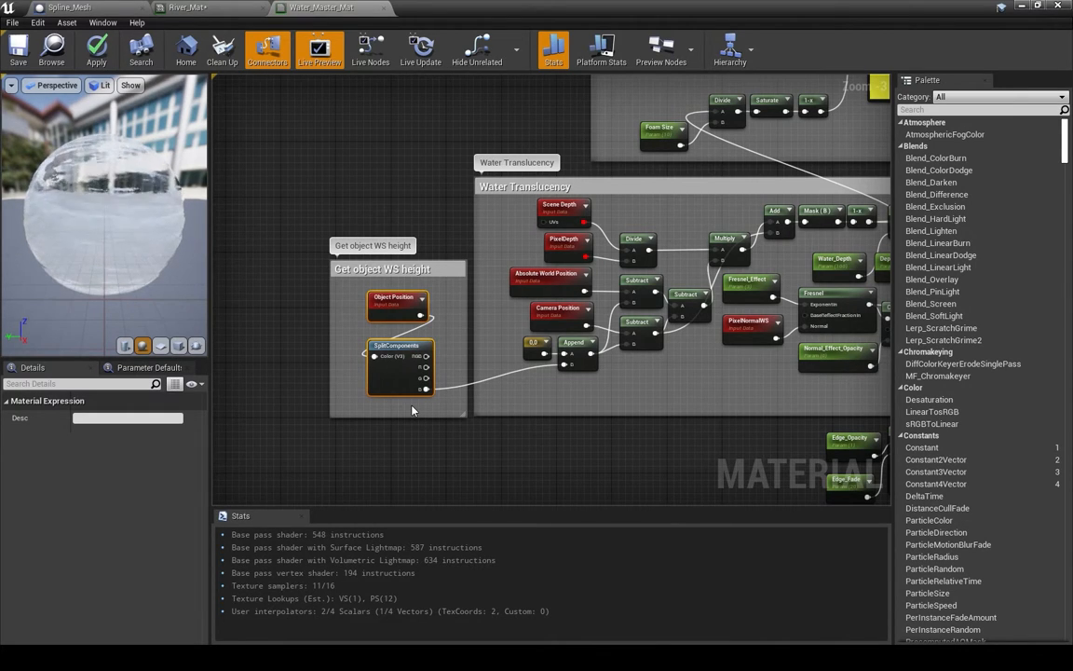
{"action": "left_click", "coordinate": [387, 303]}
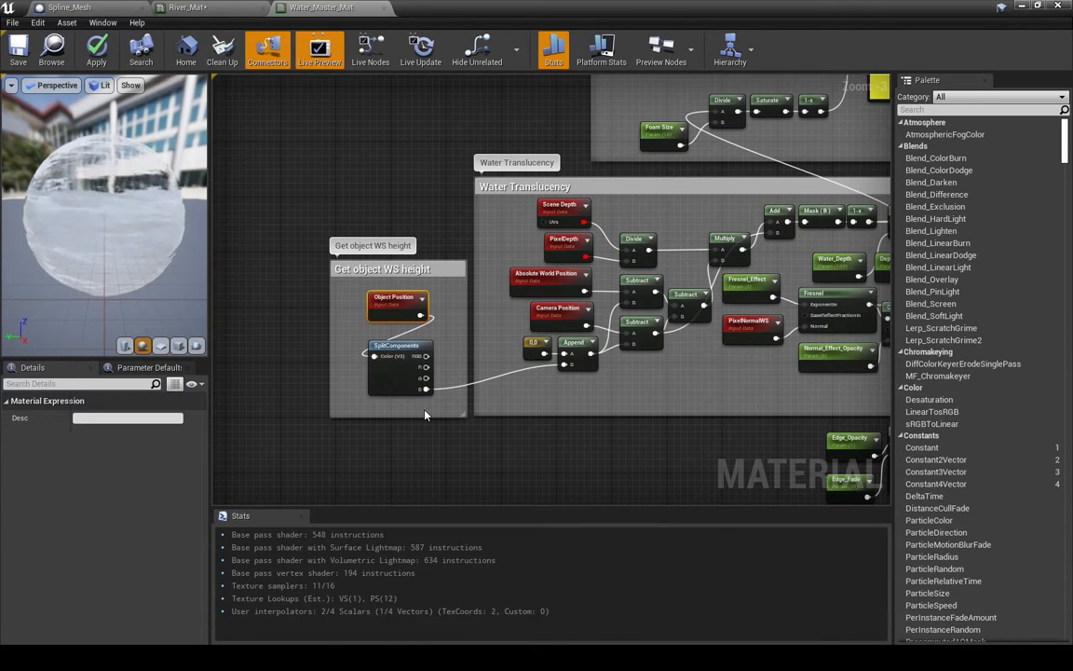
{"action": "right_click_drag", "start_coordinate": [672, 398], "coordinate": [542, 391]}
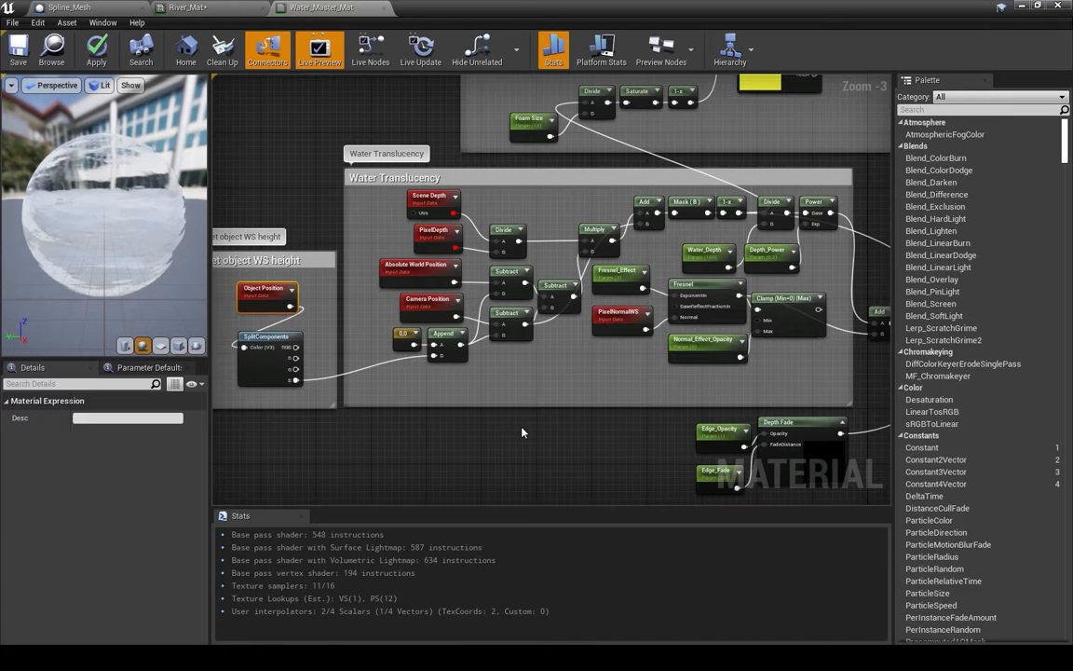
{"action": "left_click", "coordinate": [522, 432]}
- Examine the Add edge lip to normal map group, comparing it with the Foam group of the water material
{"action": "right_click_drag", "start_coordinate": [862, 391], "coordinate": [551, 350]}
{"action": "scroll", "coordinate": [551, 351], "scroll_direction": "down", "scroll_amount": 1}
{"action": "right_click_drag", "start_coordinate": [732, 361], "coordinate": [469, 342]}
{"action": "scroll", "coordinate": [470, 342], "scroll_direction": "down", "scroll_amount": 1}
{"action": "right_click_drag", "start_coordinate": [575, 343], "coordinate": [466, 212]}
{"action": "left_click", "coordinate": [410, 233]}
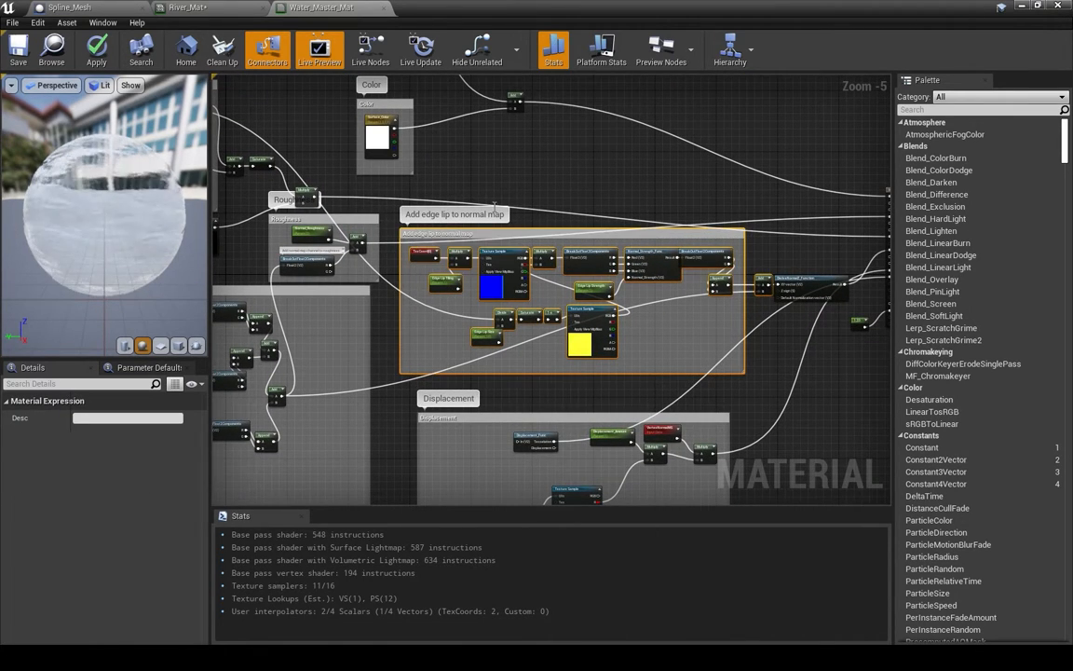
{"action": "right_click_drag", "start_coordinate": [565, 191], "coordinate": [592, 205]}
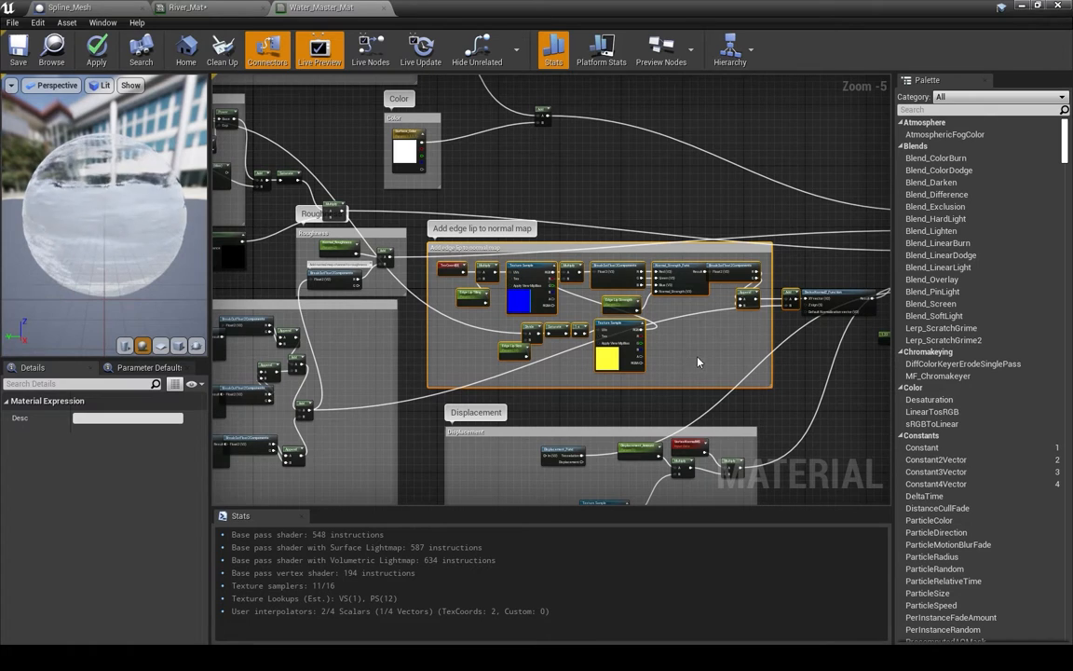
{"action": "scroll", "coordinate": [698, 362], "scroll_direction": "down", "scroll_amount": 1}
{"action": "right_click_drag", "start_coordinate": [527, 200], "coordinate": [603, 303]}
{"action": "scroll", "coordinate": [641, 296], "scroll_direction": "up", "scroll_amount": 1}
{"action": "scroll", "coordinate": [641, 297], "scroll_direction": "down", "scroll_amount": 1}
{"action": "right_click_drag", "start_coordinate": [637, 269], "coordinate": [652, 298]}
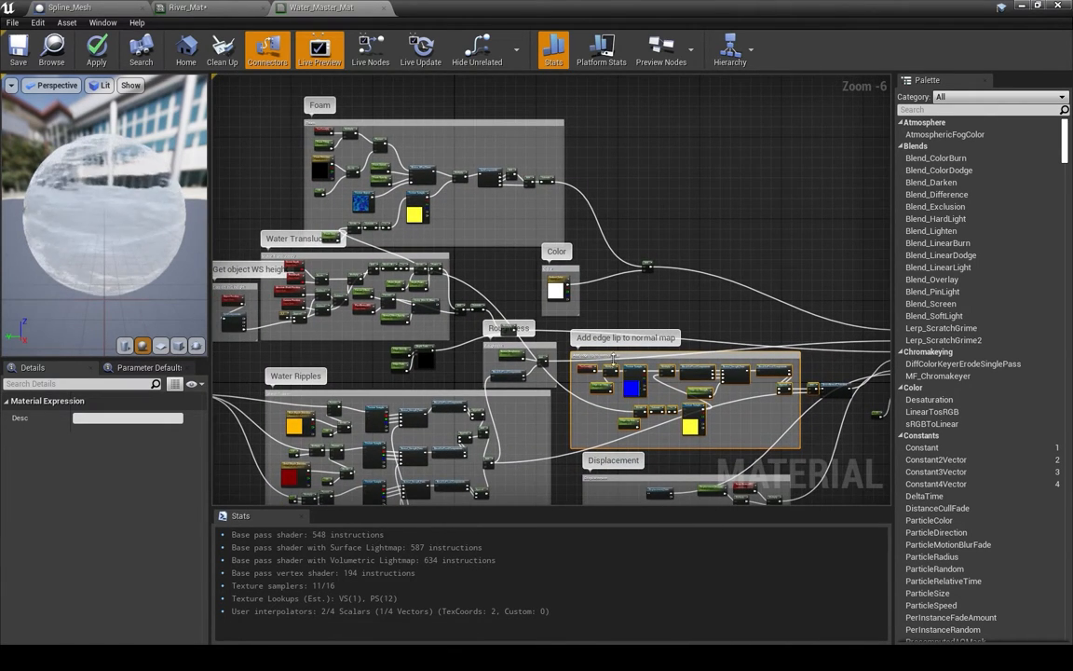
{"action": "left_click", "coordinate": [387, 131]}
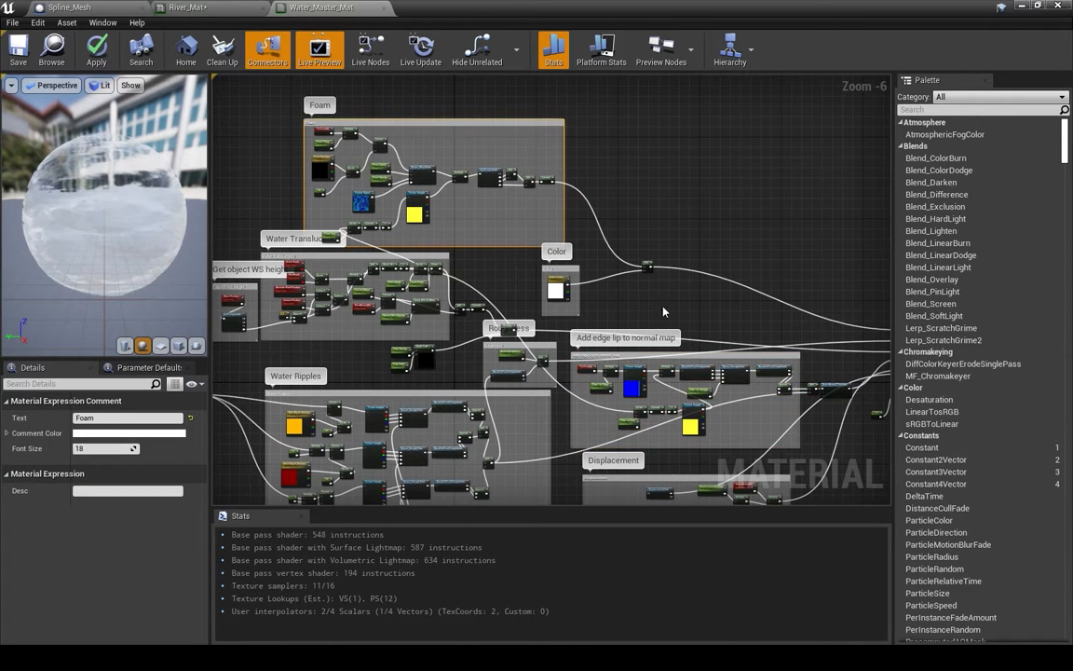
{"action": "right_click_drag", "start_coordinate": [664, 312], "coordinate": [624, 270]}
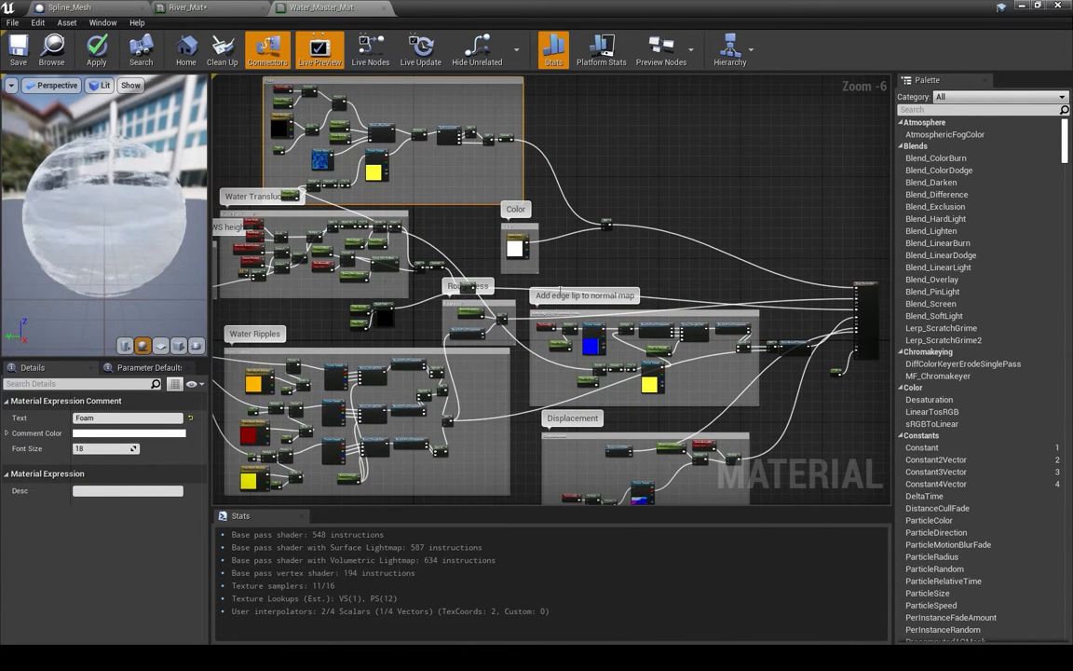
{"action": "scroll", "coordinate": [581, 328], "scroll_direction": "up", "scroll_amount": 2}
{"action": "right_click_drag", "start_coordinate": [631, 232], "coordinate": [610, 223]}
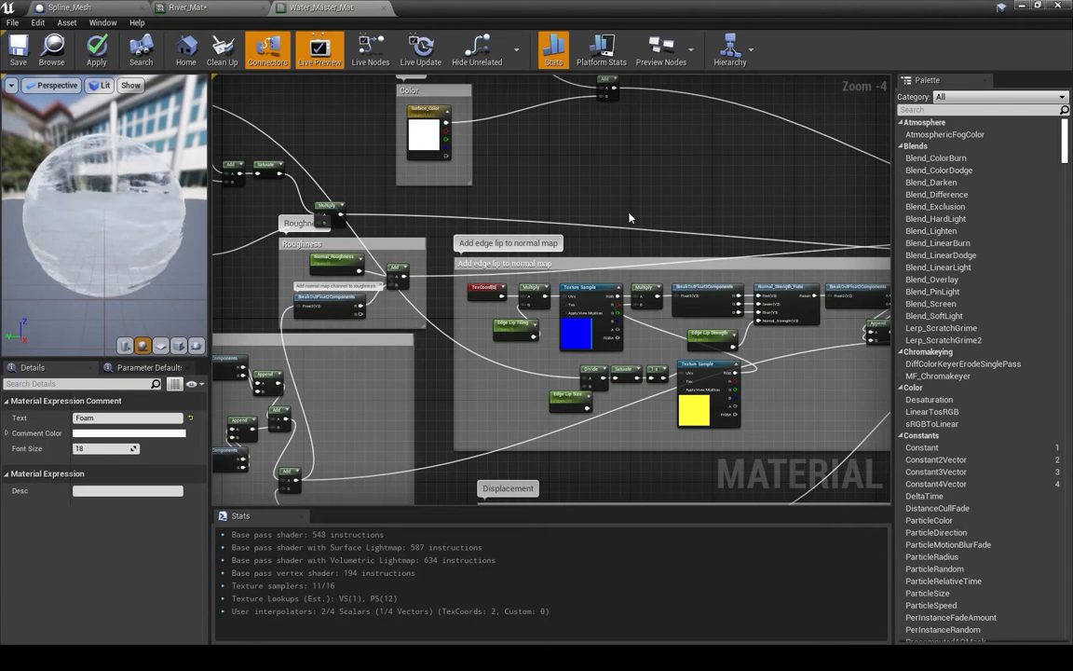
- Examine the Roughness group, selecting its Normal_Roughness, BreakOutFloat2Components and Add nodes
{"action": "right_click_drag", "start_coordinate": [629, 218], "coordinate": [679, 228]}
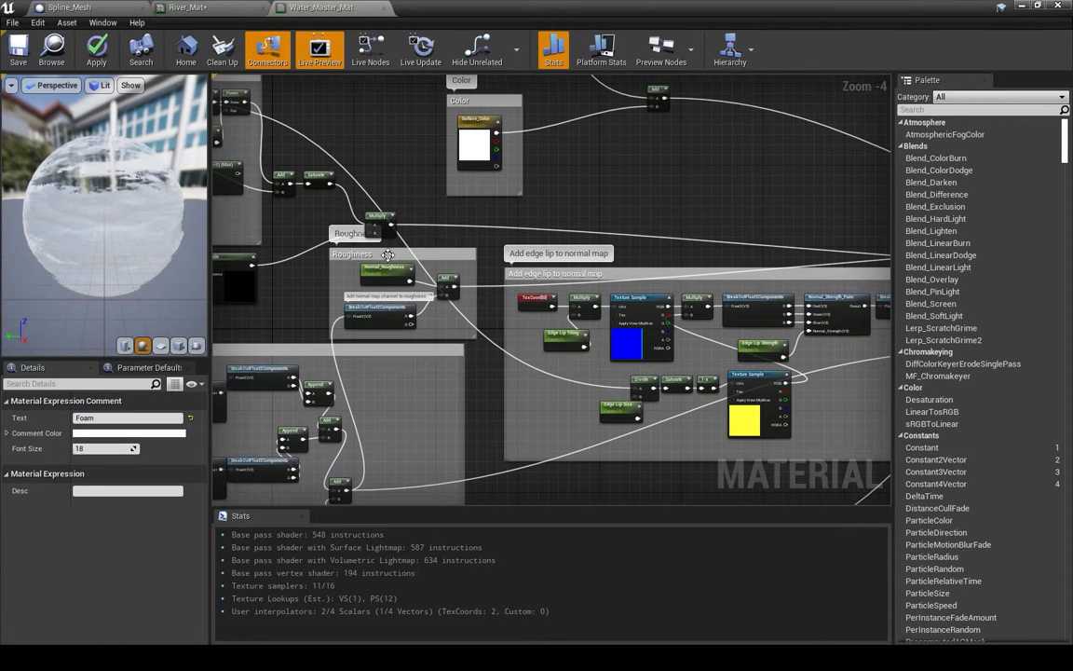
{"action": "left_click_drag", "start_coordinate": [315, 258], "coordinate": [466, 337]}
{"action": "left_click", "coordinate": [485, 373]}
{"action": "right_click_drag", "start_coordinate": [479, 383], "coordinate": [506, 303]}
{"action": "scroll", "coordinate": [545, 356], "scroll_direction": "down", "scroll_amount": 1}
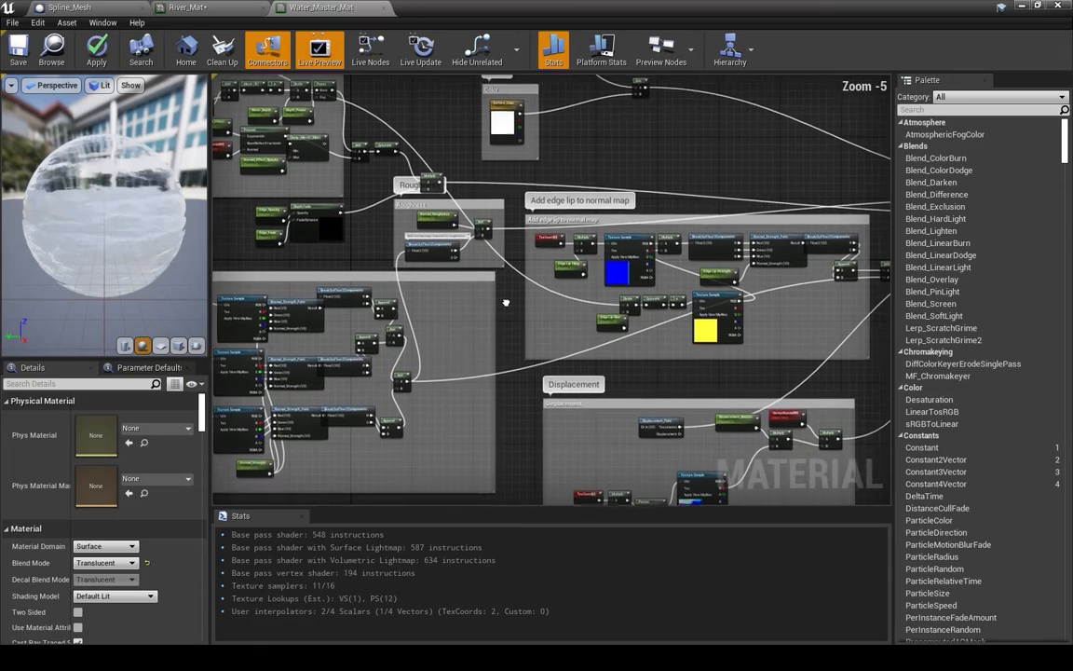
{"action": "right_click_drag", "start_coordinate": [451, 374], "coordinate": [477, 379]}
- Return to the level and delete the Spline_Mesh and Spline_Mesh2 actors along with the sandstone boulder
{"action": "right_click_drag", "start_coordinate": [550, 387], "coordinate": [506, 352]}
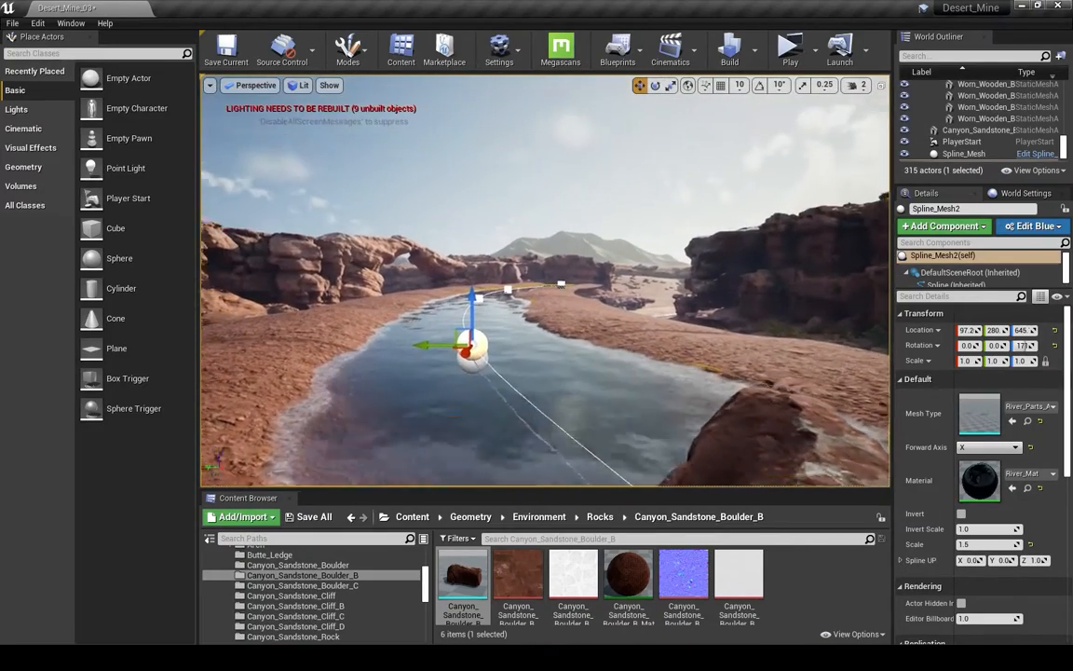
{"action": "key", "text": "s"}
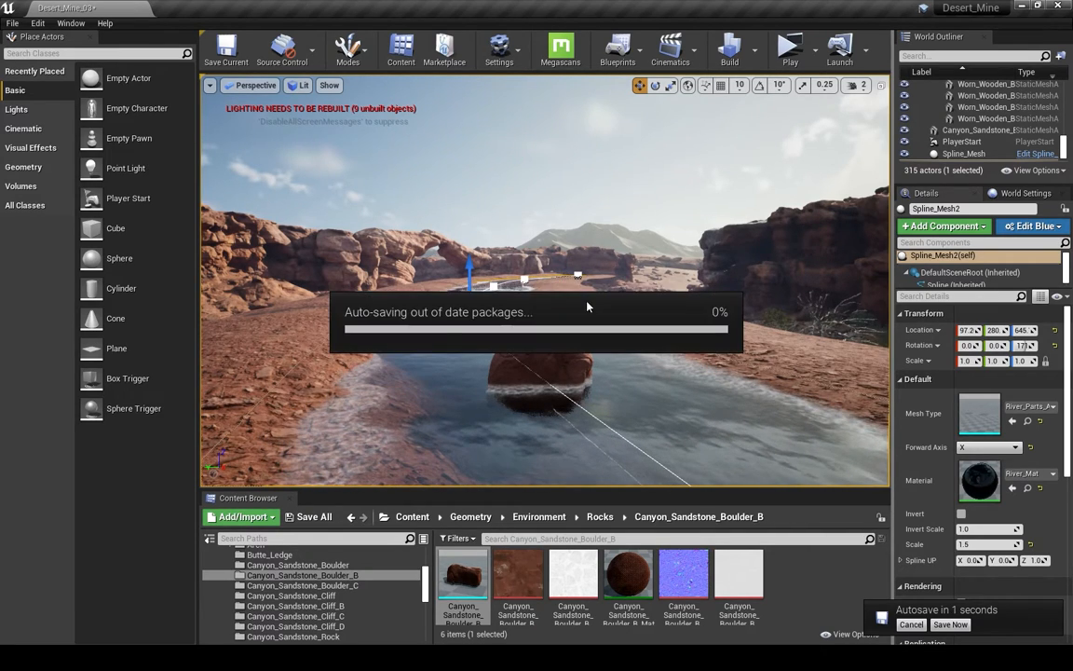
{"action": "right_click_drag", "start_coordinate": [587, 306], "coordinate": [623, 391]}
{"action": "left_click", "coordinate": [617, 234]}
{"action": "key", "text": "Delete"}
{"action": "left_click", "coordinate": [522, 263]}
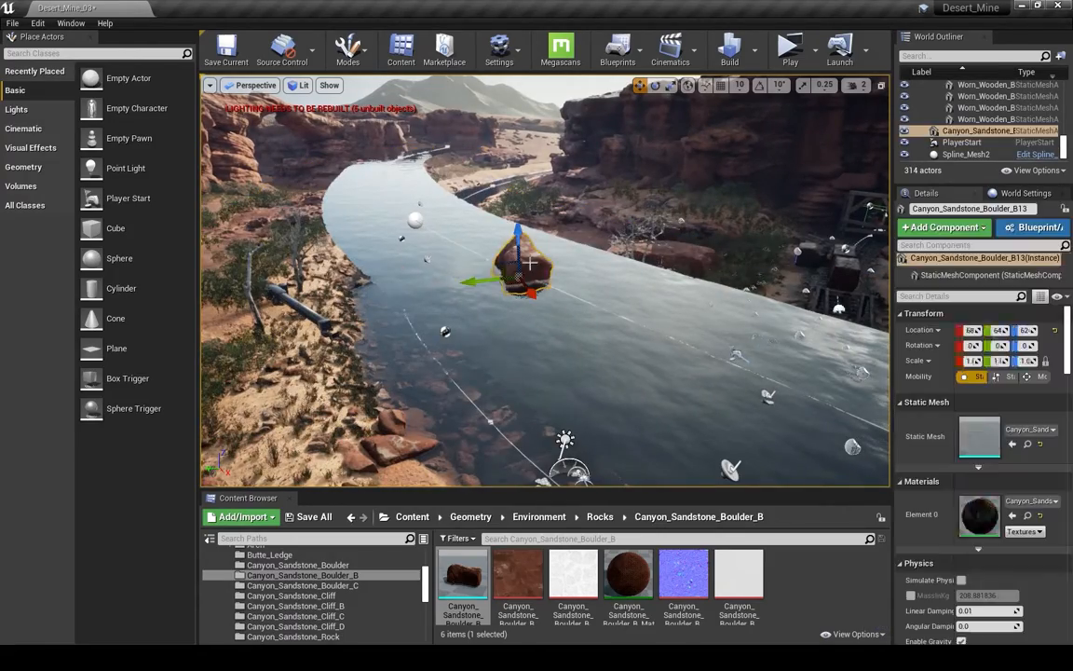
{"action": "key", "text": "Delete"}
- Select the River_Bed spline in the finished river and open its material instance and the parent River_Bed_MultiMat graph
{"action": "right_click_drag", "start_coordinate": [522, 264], "coordinate": [600, 303]}
{"action": "right_click_drag", "start_coordinate": [525, 290], "coordinate": [466, 331]}
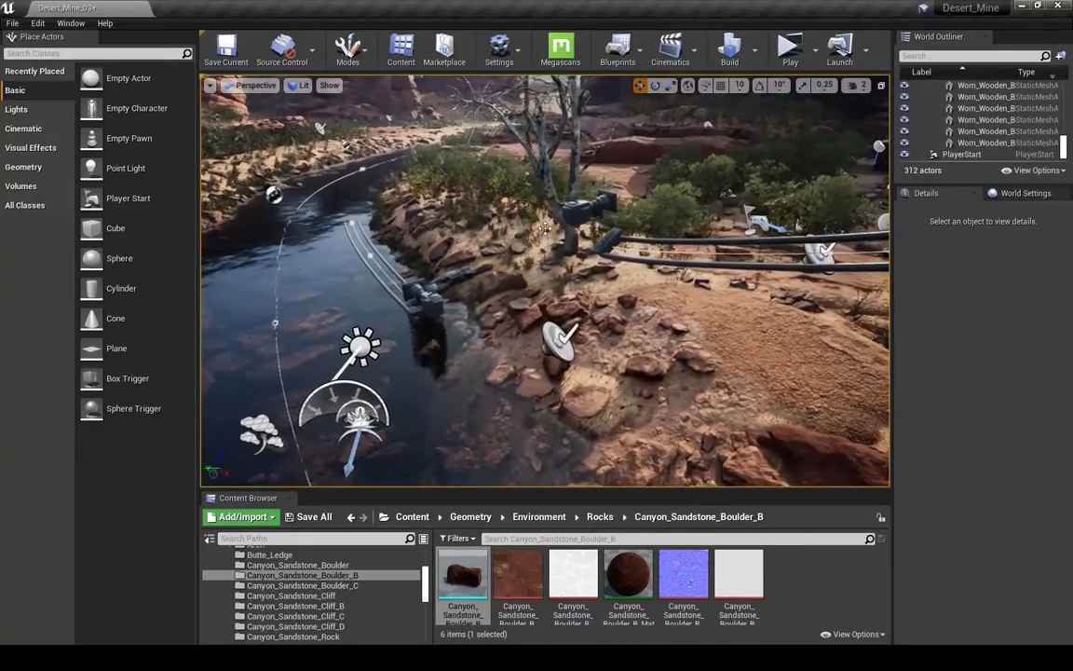
{"action": "left_click", "coordinate": [281, 248]}
{"action": "right_click_drag", "start_coordinate": [281, 248], "coordinate": [219, 261]}
{"action": "right_click_drag", "start_coordinate": [660, 301], "coordinate": [658, 257]}
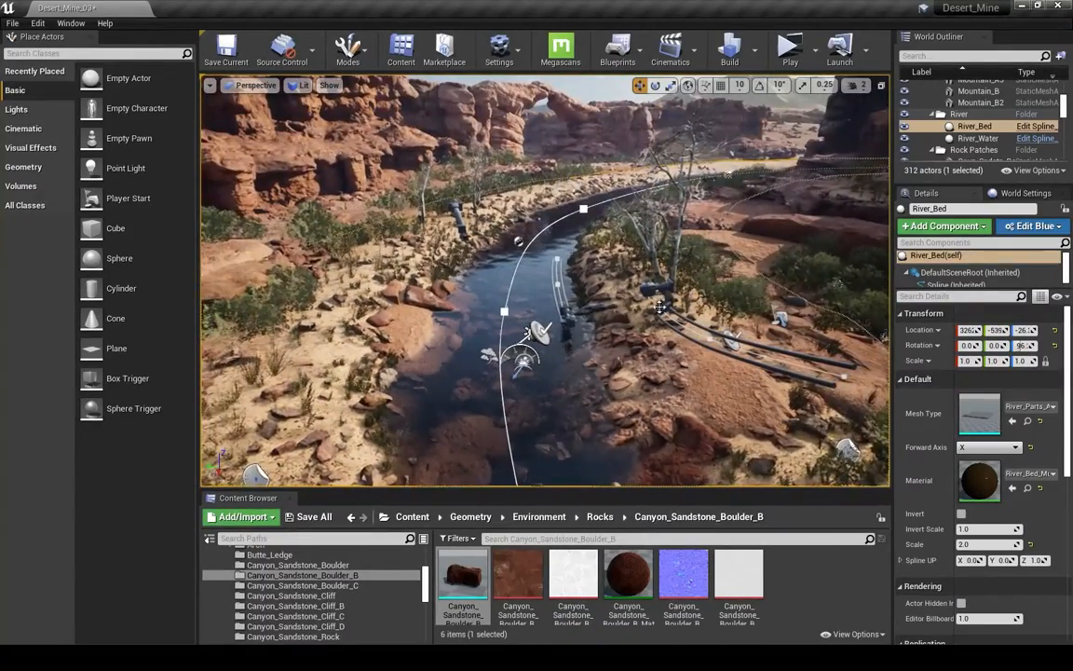
{"action": "right_click_drag", "start_coordinate": [560, 282], "coordinate": [533, 268]}
{"action": "double_click", "coordinate": [978, 483]}
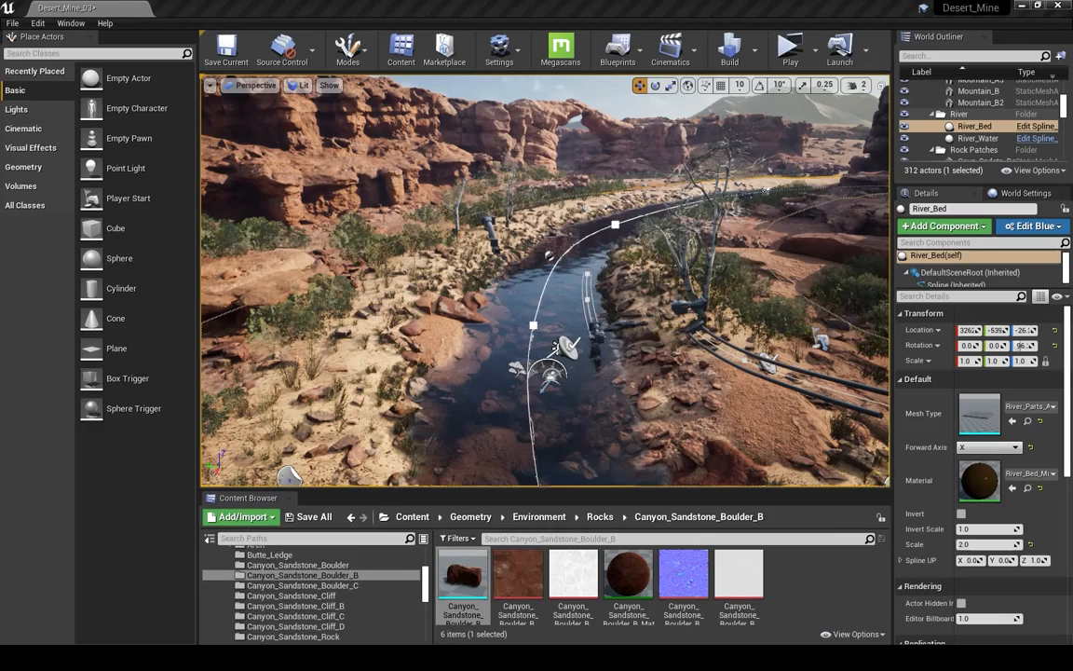
{"action": "left_click_drag", "start_coordinate": [1072, 177], "coordinate": [715, 2]}
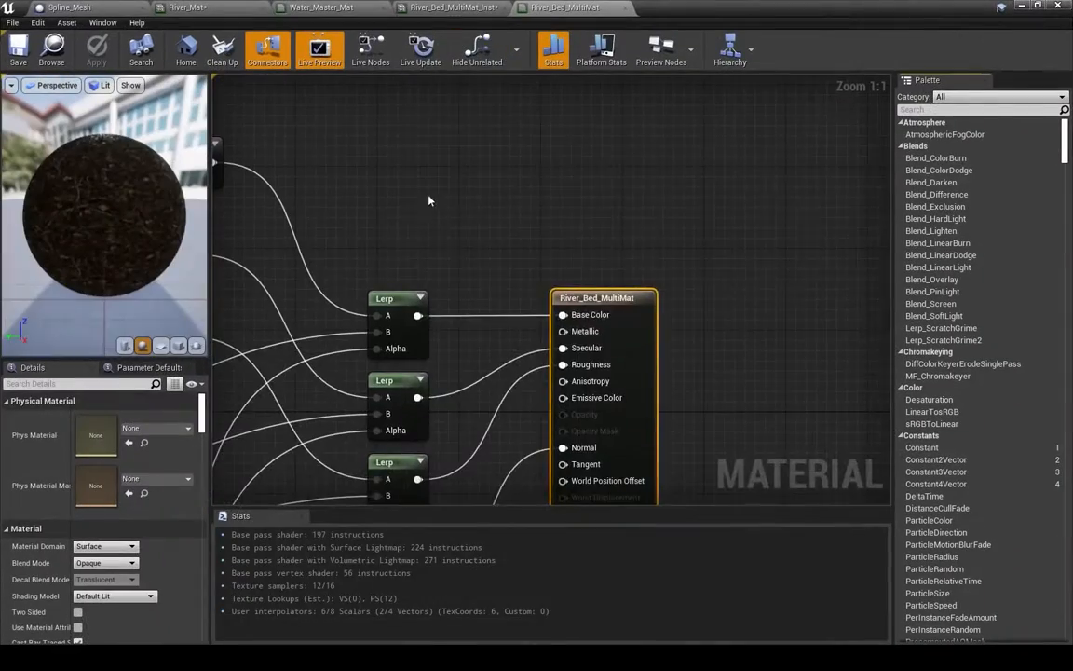
- Examine the overall River_Bed_MultiMat graph, following the terrain layers and Vertex Color node into the final Lerp nodes
{"action": "right_click_drag", "start_coordinate": [268, 339], "coordinate": [635, 222]}
{"action": "scroll", "coordinate": [530, 446], "scroll_direction": "down", "scroll_amount": 3}
{"action": "right_click_drag", "start_coordinate": [531, 447], "coordinate": [607, 309]}
{"action": "scroll", "coordinate": [606, 309], "scroll_direction": "down", "scroll_amount": 2}
{"action": "right_click_drag", "start_coordinate": [481, 230], "coordinate": [575, 308]}
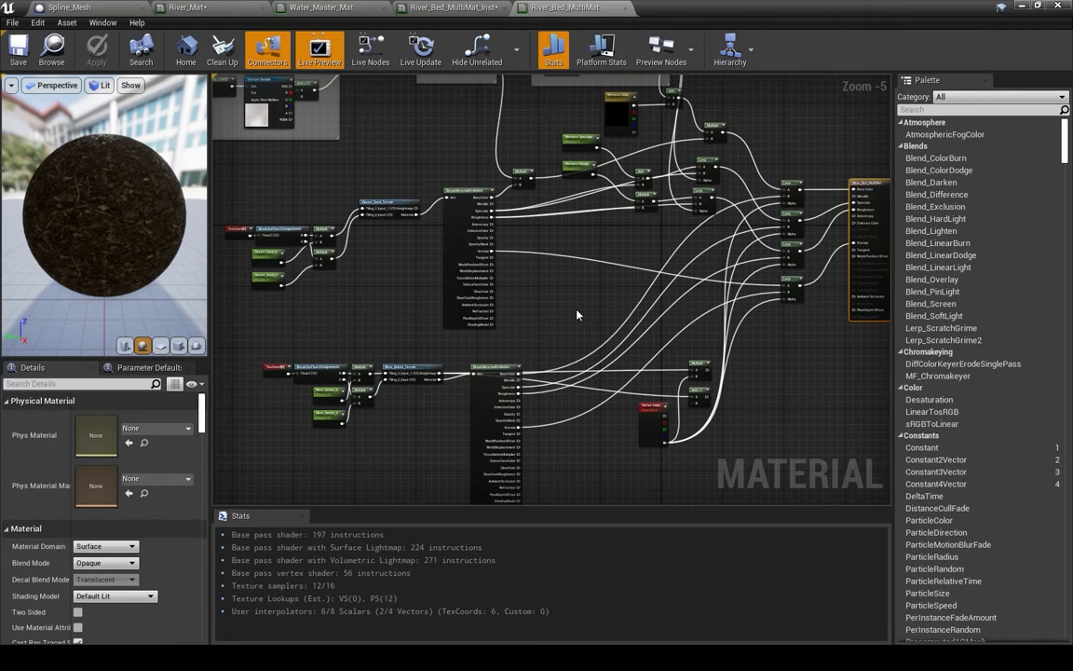
{"action": "right_click_drag", "start_coordinate": [577, 318], "coordinate": [645, 336]}
{"action": "scroll", "coordinate": [645, 335], "scroll_direction": "down", "scroll_amount": 1}
- Examine the Macro Texture Variation and Reduce Macro Contrast groups, selecting their nodes
{"action": "left_click_drag", "start_coordinate": [268, 105], "coordinate": [685, 233]}
{"action": "right_click_drag", "start_coordinate": [479, 286], "coordinate": [496, 313]}
{"action": "scroll", "coordinate": [497, 313], "scroll_direction": "up", "scroll_amount": 1}
{"action": "left_click_drag", "start_coordinate": [564, 322], "coordinate": [130, 85]}
{"action": "right_click_drag", "start_coordinate": [598, 284], "coordinate": [216, 84]}
{"action": "mouse_move", "coordinate": [466, 321]}
{"action": "right_mouse_down"}
{"action": "mouse_move", "coordinate": [494, 323]}
{"action": "mouse_move", "coordinate": [471, 333]}
{"action": "right_mouse_up"}
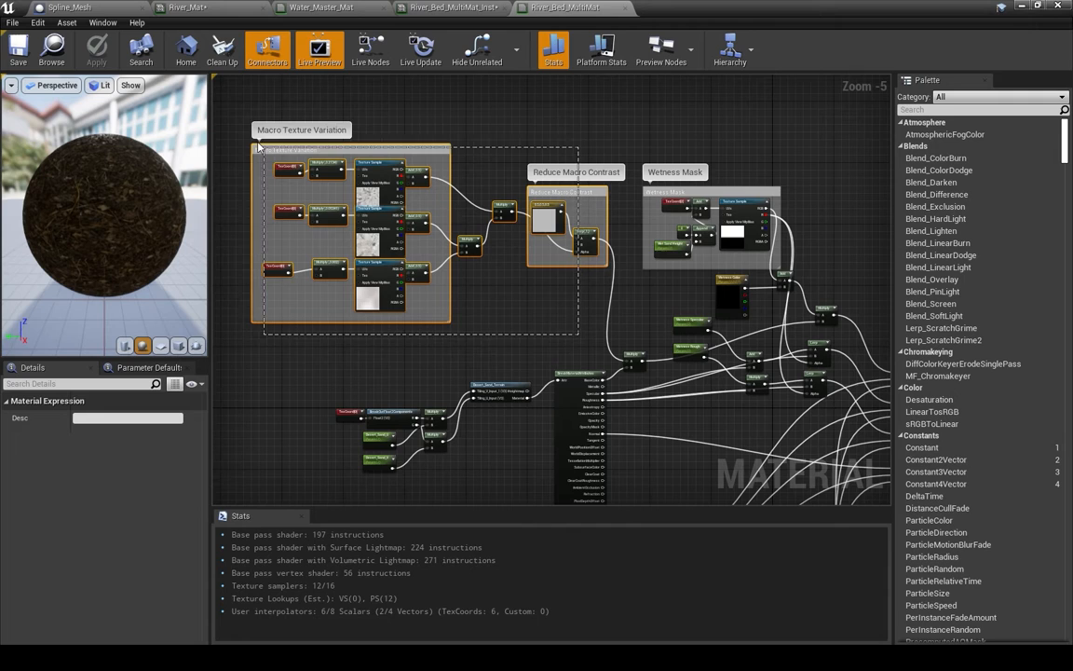
{"action": "scroll", "coordinate": [514, 314], "scroll_direction": "up", "scroll_amount": 2}
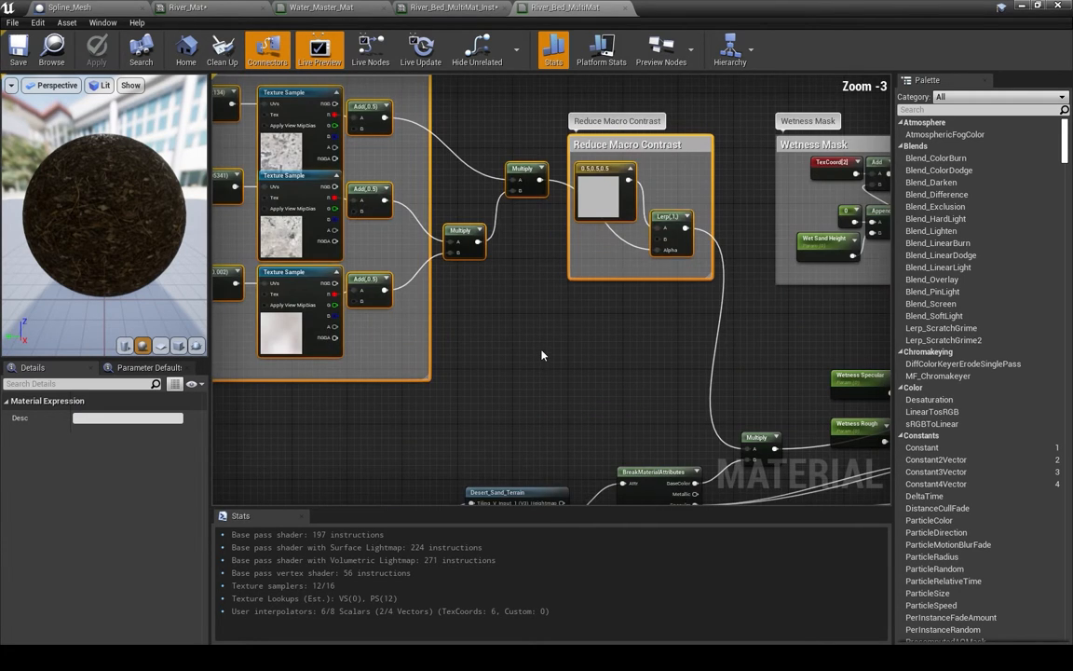
{"action": "right_click_drag", "start_coordinate": [532, 350], "coordinate": [439, 367]}
{"action": "scroll", "coordinate": [693, 354], "scroll_direction": "down", "scroll_amount": 1}
{"action": "right_click_drag", "start_coordinate": [584, 352], "coordinate": [767, 350]}
{"action": "left_click_drag", "start_coordinate": [650, 373], "coordinate": [601, 362]}
- Examine the Wetness Mask group and the Wetness Color, Specular and Rough parameters, selecting the mask's nodes
{"action": "right_click_drag", "start_coordinate": [670, 383], "coordinate": [467, 269]}
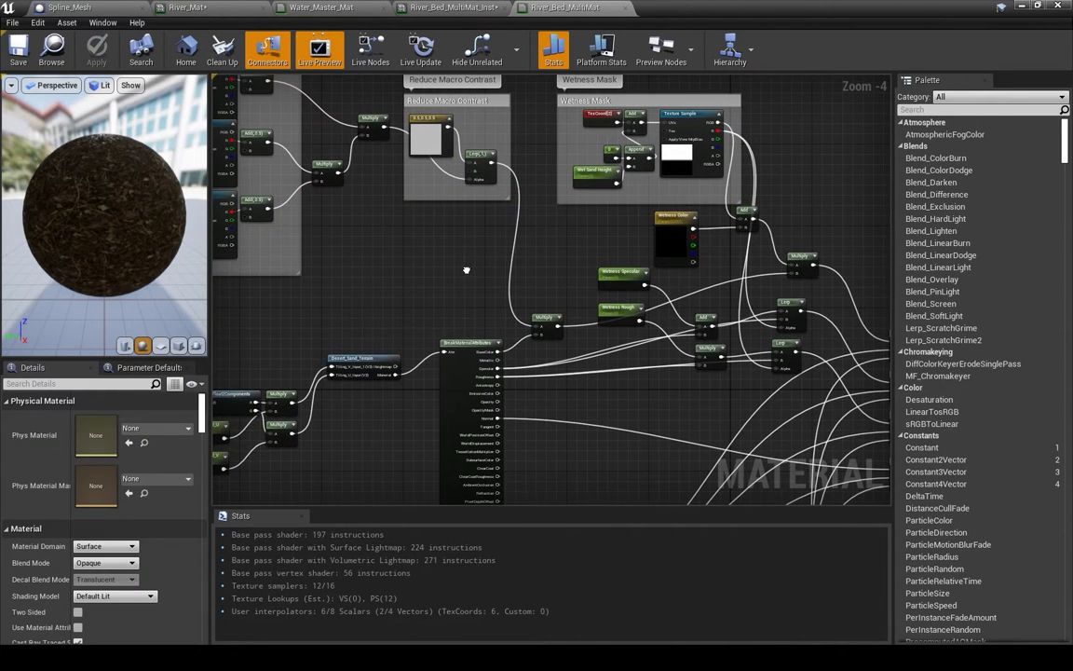
{"action": "right_click_drag", "start_coordinate": [641, 246], "coordinate": [466, 283]}
{"action": "right_click_drag", "start_coordinate": [682, 332], "coordinate": [661, 281]}
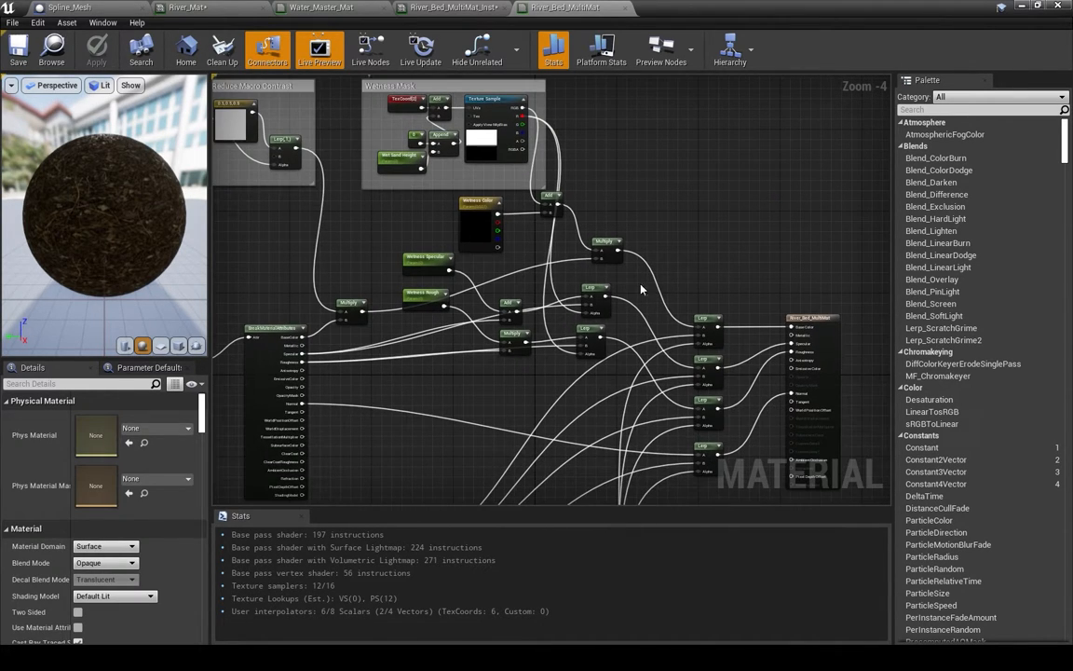
{"action": "right_click_drag", "start_coordinate": [542, 395], "coordinate": [503, 331]}
{"action": "scroll", "coordinate": [482, 332], "scroll_direction": "up", "scroll_amount": 1}
{"action": "scroll", "coordinate": [482, 333], "scroll_direction": "down", "scroll_amount": 1}
{"action": "right_click_drag", "start_coordinate": [516, 181], "coordinate": [554, 339]}
{"action": "left_click", "coordinate": [377, 181]}
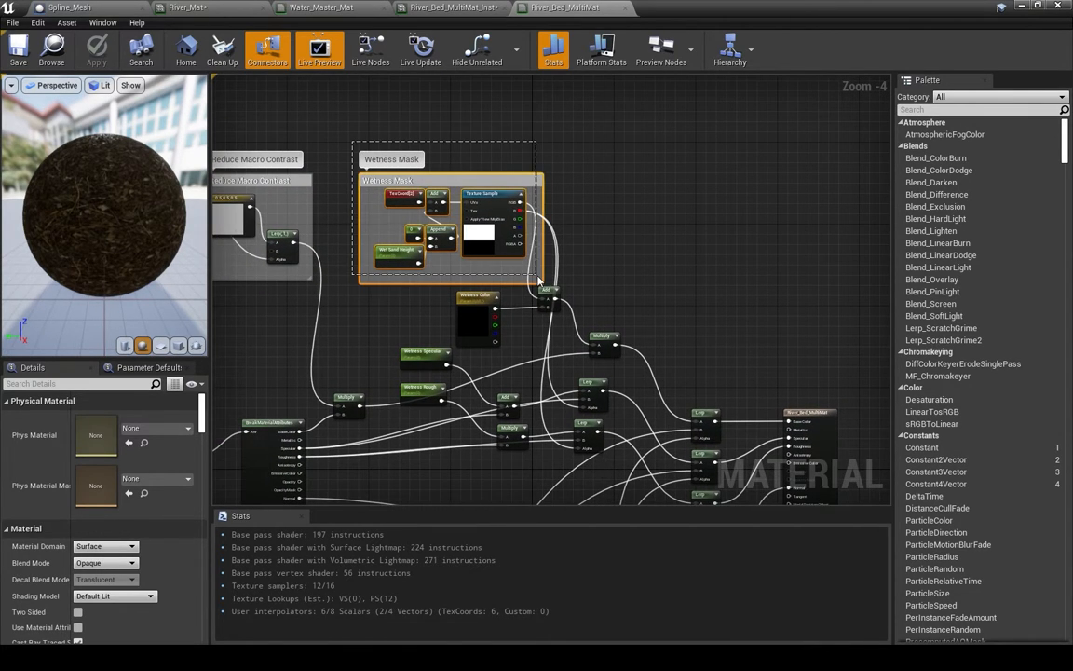
- Show the River_Bed_MultiMat_Inst parameters beside a view of the sandy riverbank and widen the parameter name column
{"action": "left_click_drag", "start_coordinate": [705, 5], "coordinate": [706, 0]}
{"action": "key", "text": "w"}
{"action": "mouse_move", "coordinate": [436, 236]}
{"action": "right_mouse_down"}
{"action": "mouse_move", "coordinate": [405, 259]}
{"action": "mouse_move", "coordinate": [387, 245]}
{"action": "mouse_move", "coordinate": [436, 235]}
{"action": "mouse_move", "coordinate": [447, 226]}
{"action": "mouse_move", "coordinate": [436, 218]}
{"action": "right_mouse_up"}
{"action": "key", "text": "s"}
{"action": "left_click_drag", "start_coordinate": [1072, 116], "coordinate": [836, 46]}
{"action": "scroll", "coordinate": [896, 352], "scroll_direction": "up", "scroll_amount": 2}
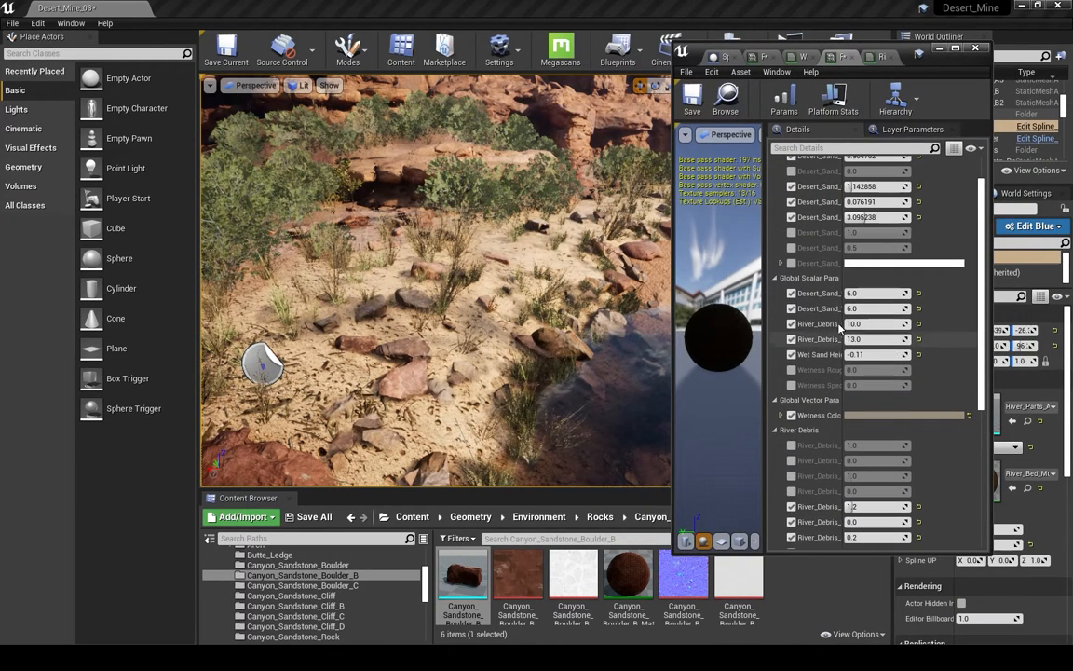
{"action": "left_click_drag", "start_coordinate": [844, 264], "coordinate": [892, 266]}
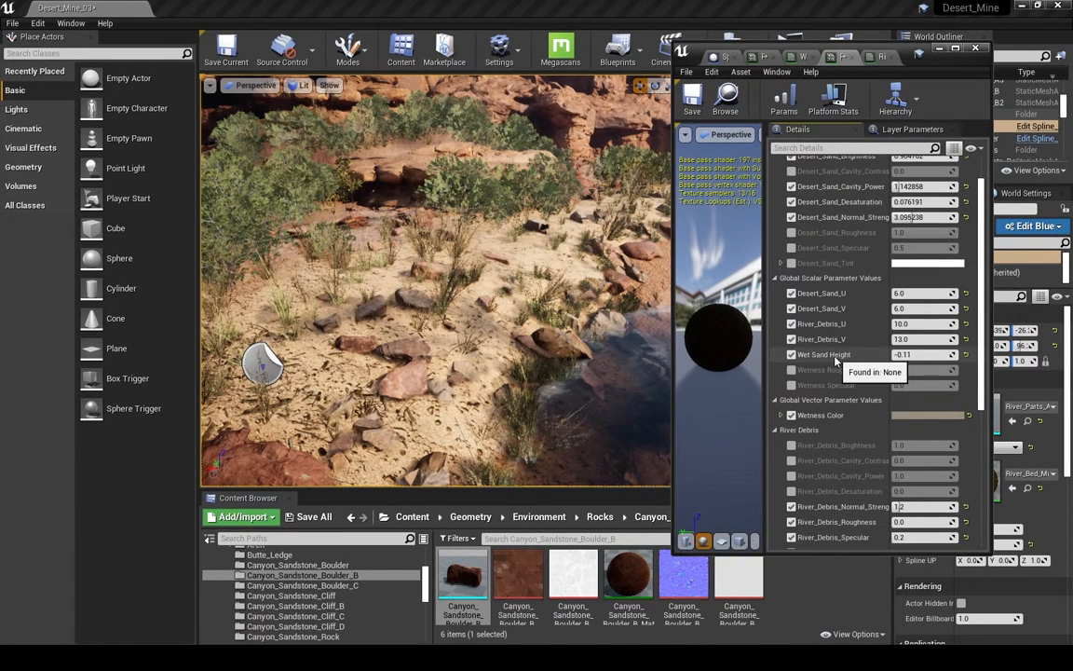
- Move the view to the shoreline and set the river bed instance's Wet Sand Height to about -0.034
{"action": "key", "text": "s"}
{"action": "right_click_drag", "start_coordinate": [522, 299], "coordinate": [487, 312]}
{"action": "key", "text": "w"}
{"action": "key", "text": "s"}
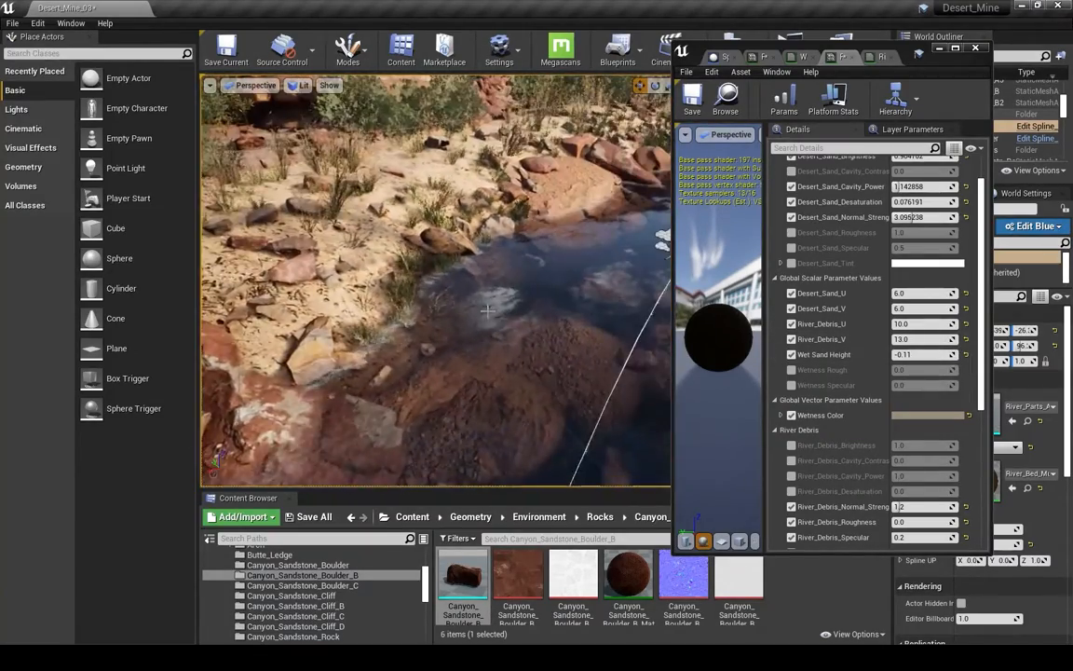
{"action": "right_click_drag", "start_coordinate": [458, 201], "coordinate": [403, 203]}
{"action": "mouse_move", "coordinate": [923, 354]}
{"action": "left_mouse_down"}
{"action": "mouse_move", "coordinate": [903, 354]}
{"action": "mouse_move", "coordinate": [924, 354]}
{"action": "left_mouse_up"}
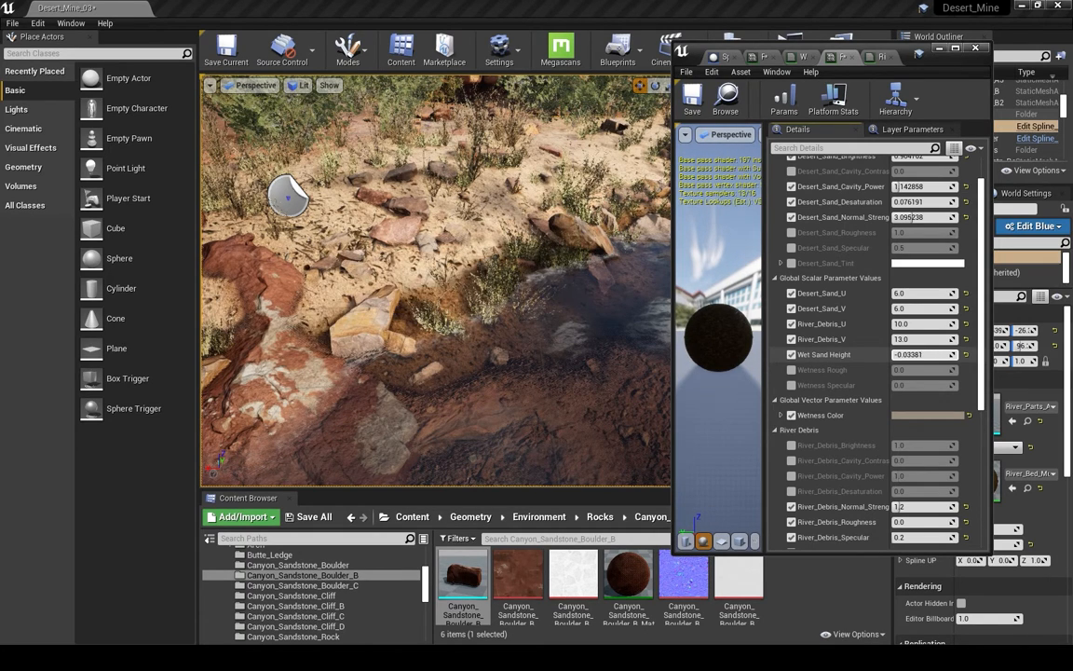
- Set the river bed instance's Wet Sand Height to -0.11 and inspect the wet sand along the shoreline
{"action": "left_click_drag", "start_coordinate": [925, 354], "coordinate": [919, 354]}
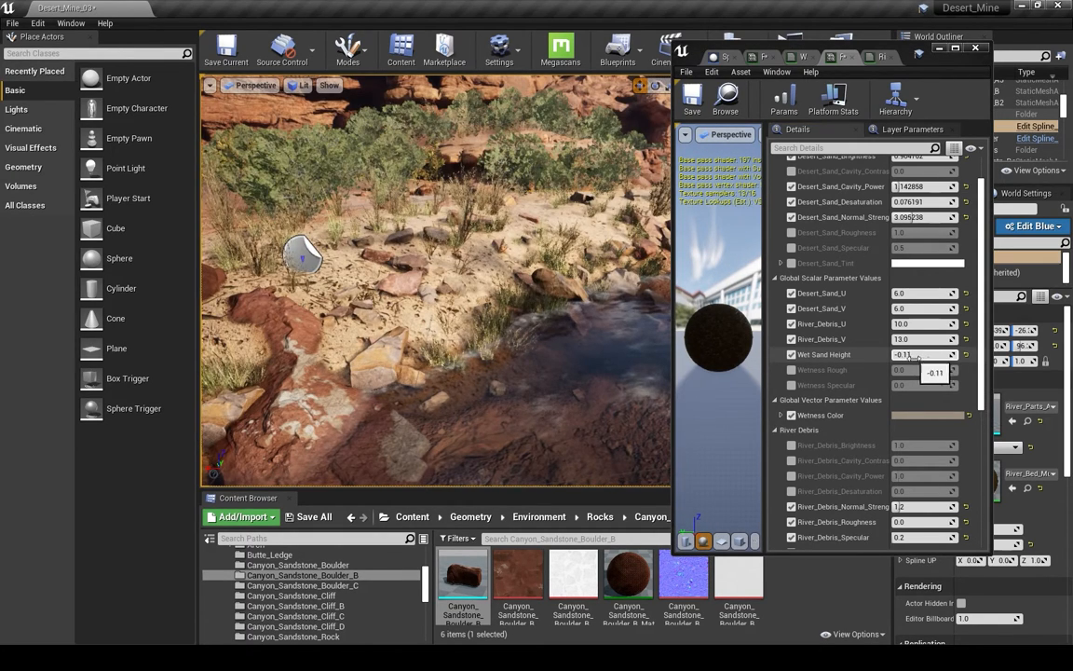
{"action": "key", "text": "w"}
{"action": "right_click_drag", "start_coordinate": [537, 341], "coordinate": [529, 358]}
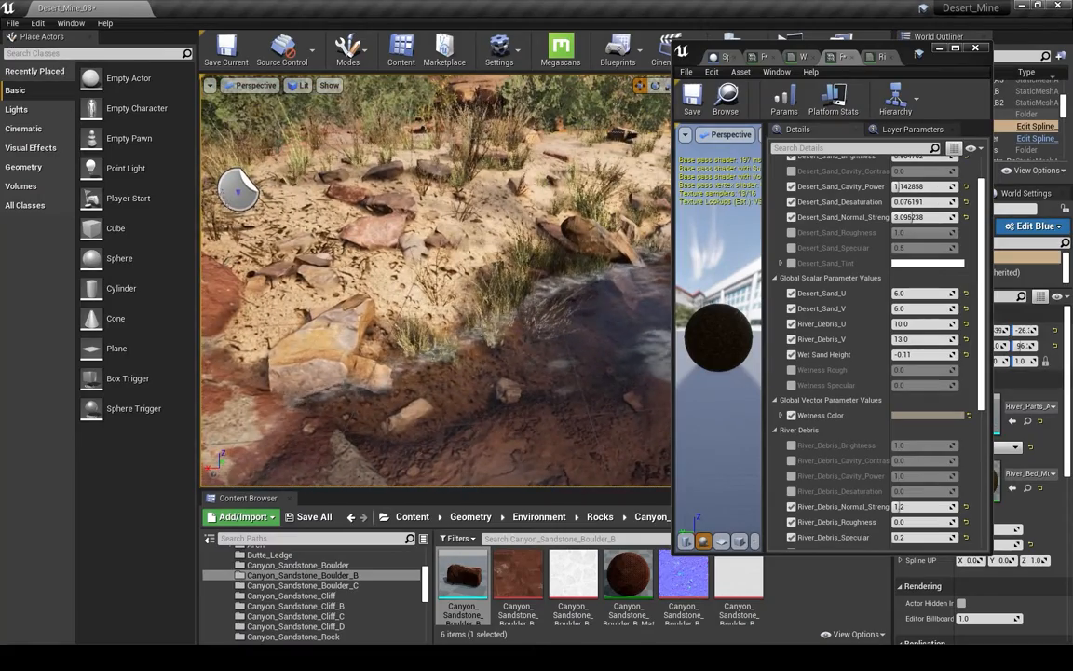
{"action": "key", "text": "s"}
{"action": "right_click_drag", "start_coordinate": [478, 253], "coordinate": [528, 250]}
{"action": "key", "text": "w"}
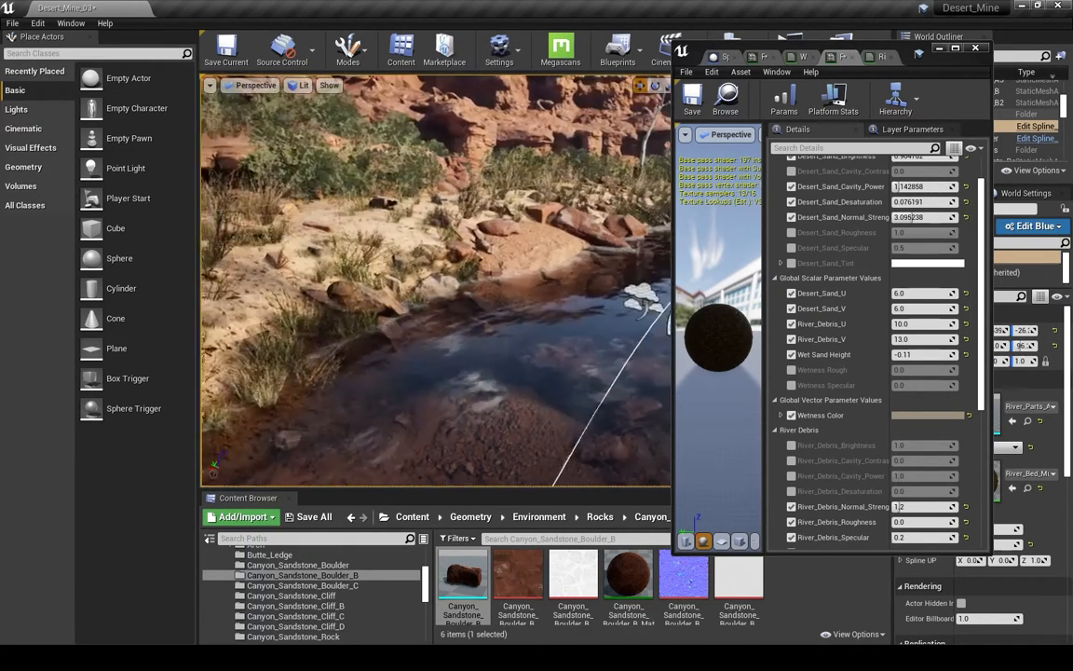
{"action": "right_click_drag", "start_coordinate": [435, 279], "coordinate": [475, 335]}
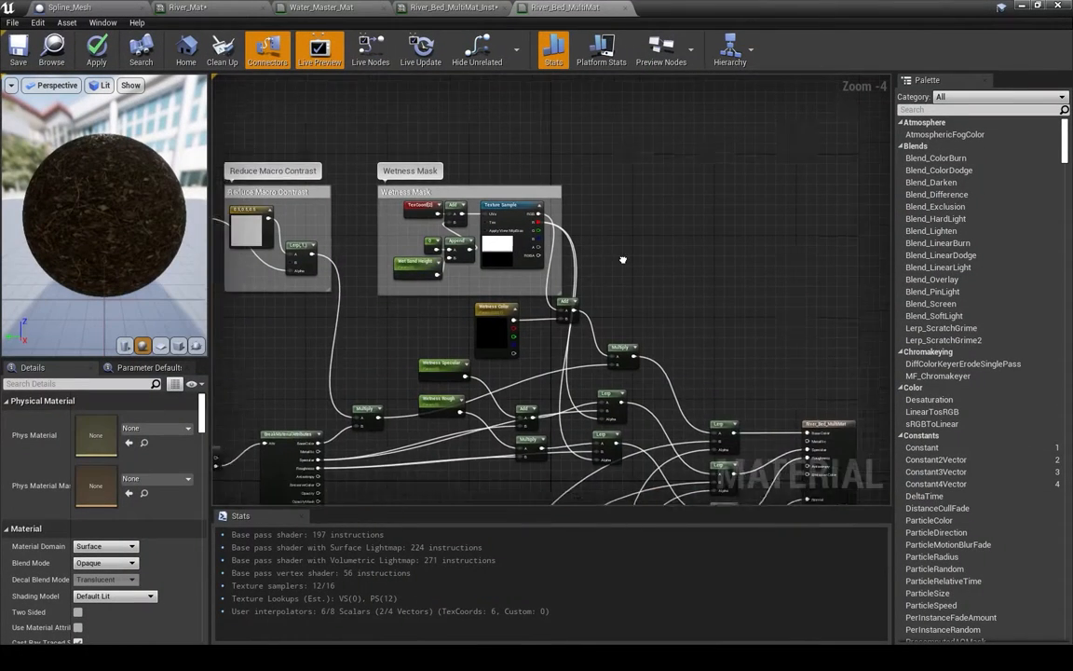
- Review the Wetness Mask nodes, return to the level's river view and deselect the River_Bed actor
{"action": "scroll", "coordinate": [753, 308], "scroll_direction": "up", "scroll_amount": 2}
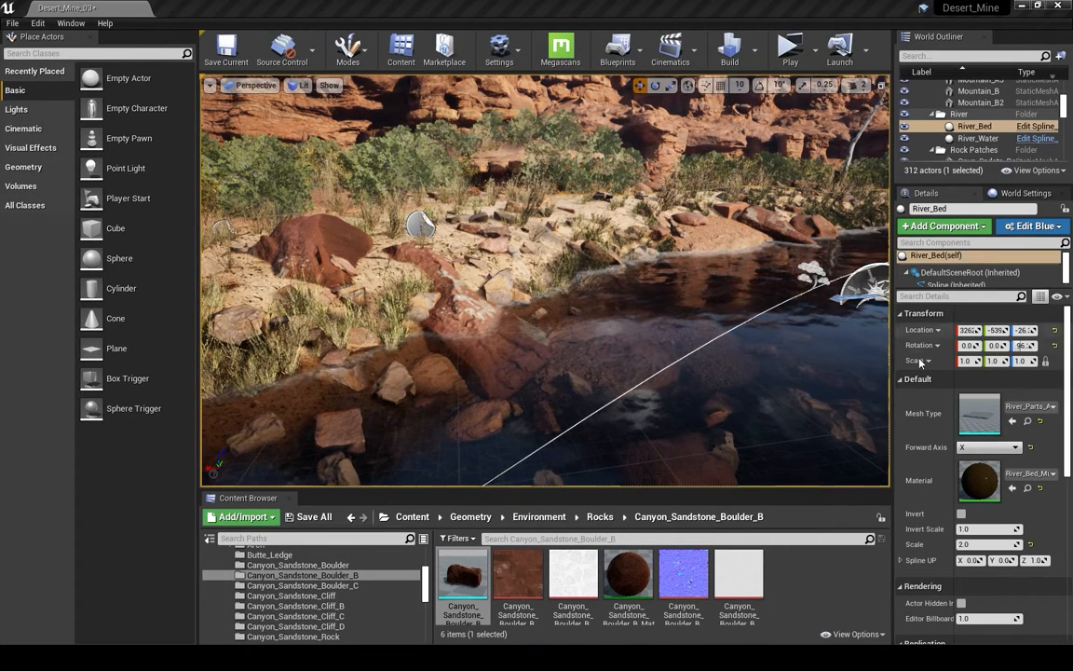
{"action": "mouse_move", "coordinate": [681, 372]}
{"action": "right_mouse_down"}
{"action": "mouse_move", "coordinate": [713, 391]}
{"action": "mouse_move", "coordinate": [801, 387]}
{"action": "mouse_move", "coordinate": [871, 349]}
{"action": "mouse_move", "coordinate": [880, 331]}
{"action": "mouse_move", "coordinate": [1006, 321]}
{"action": "mouse_move", "coordinate": [701, 438]}
{"action": "mouse_move", "coordinate": [681, 424]}
{"action": "mouse_move", "coordinate": [671, 357]}
{"action": "right_mouse_up"}
{"action": "key", "text": "Escape"}
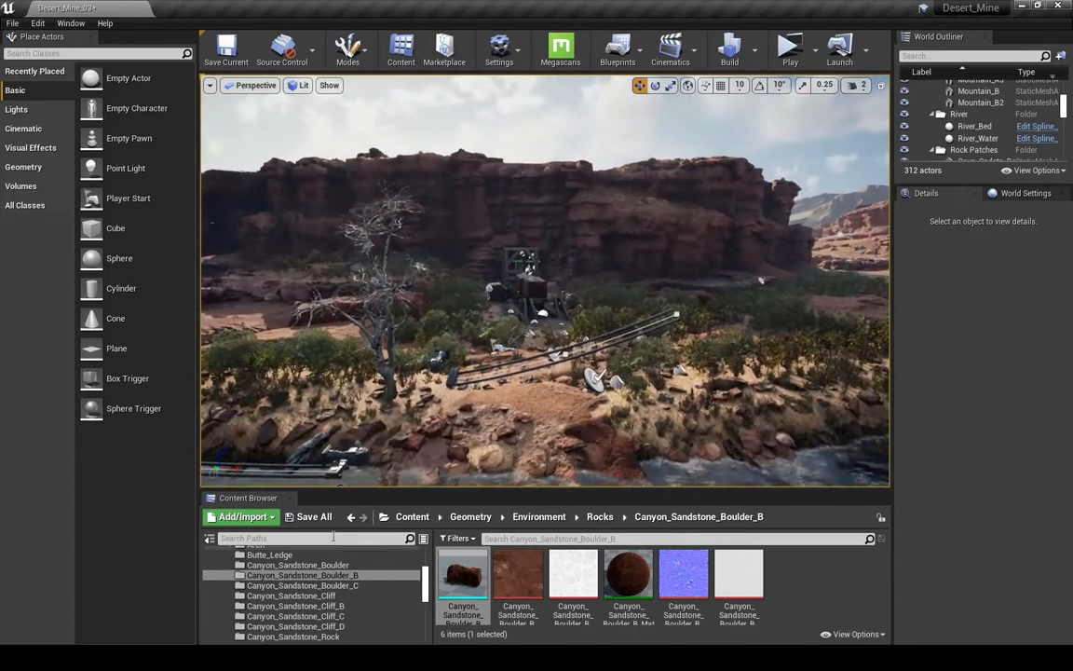
- Enlarge the asset browsing area and show the contents of the Materials/Master_Materials folder
{"action": "left_click_drag", "start_coordinate": [329, 492], "coordinate": [329, 440]}
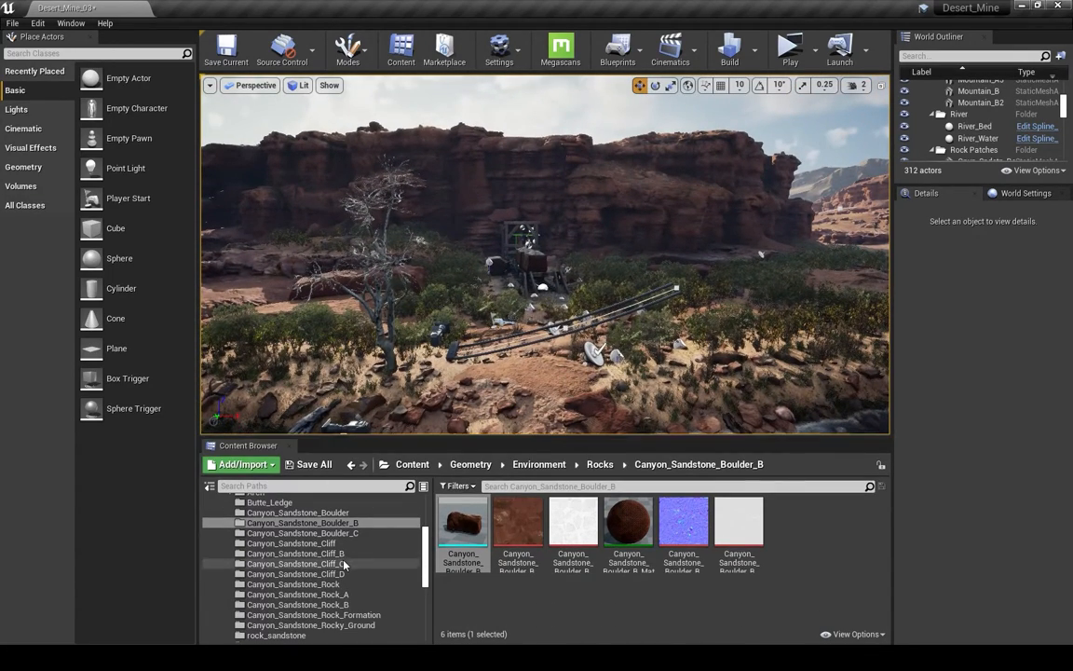
{"action": "scroll", "coordinate": [345, 565], "scroll_direction": "down", "scroll_amount": 2}
{"action": "scroll", "coordinate": [345, 566], "scroll_direction": "down", "scroll_amount": 5}
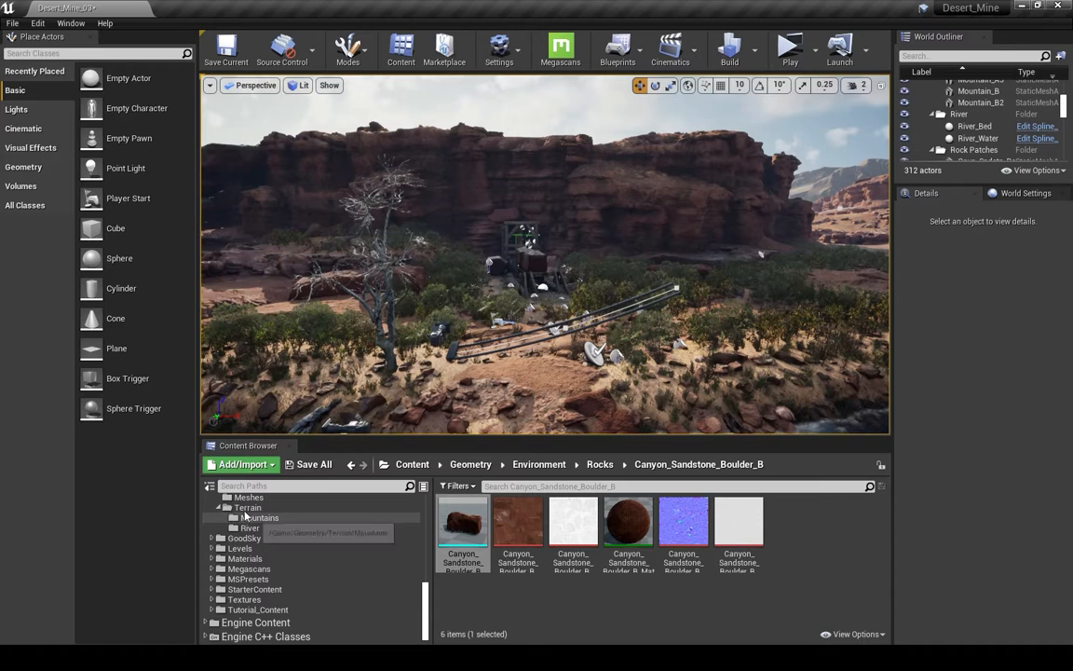
{"action": "left_click", "coordinate": [217, 558]}
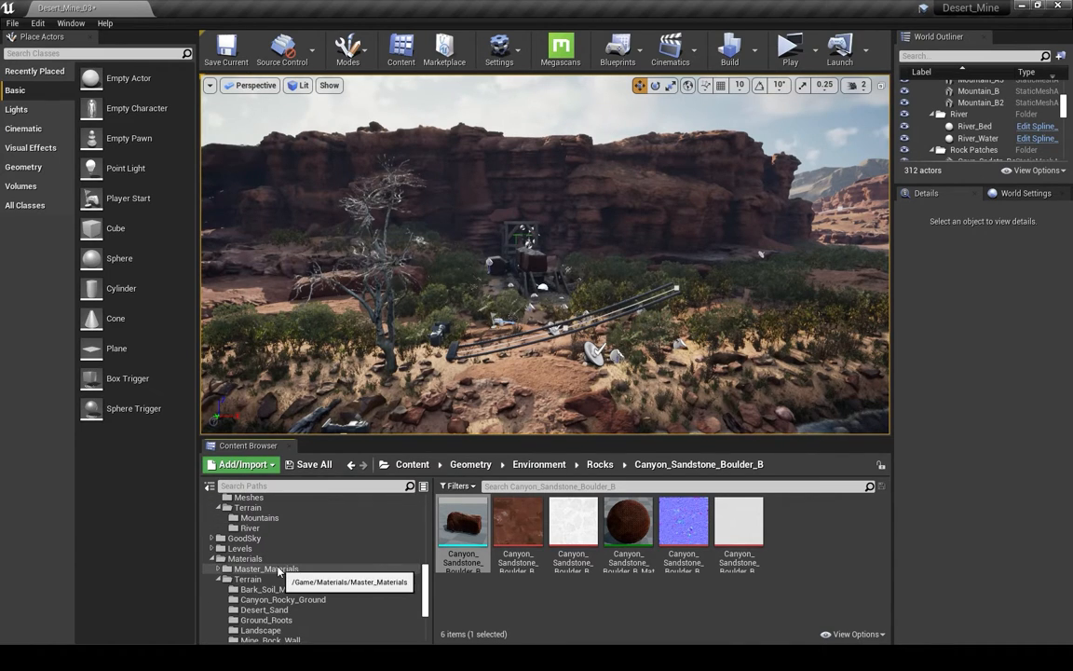
{"action": "left_click", "coordinate": [312, 568]}
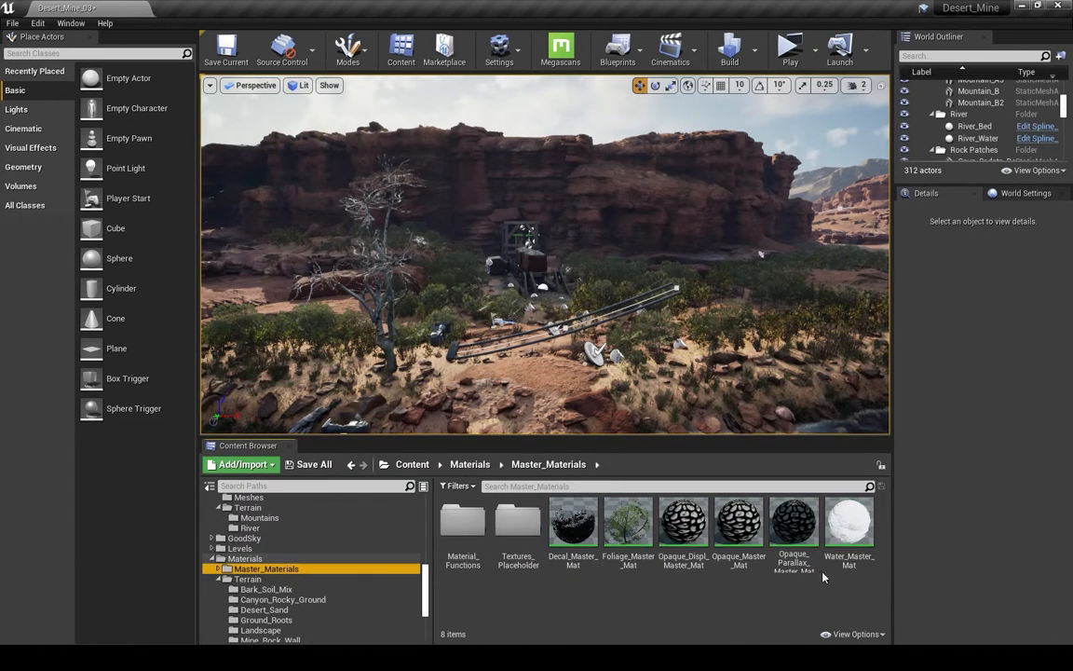
- Point out the master materials from Decal_Master_Mat to Opaque_Parallax_Master_Mat, selecting them in turn
{"action": "left_click", "coordinate": [793, 526]}
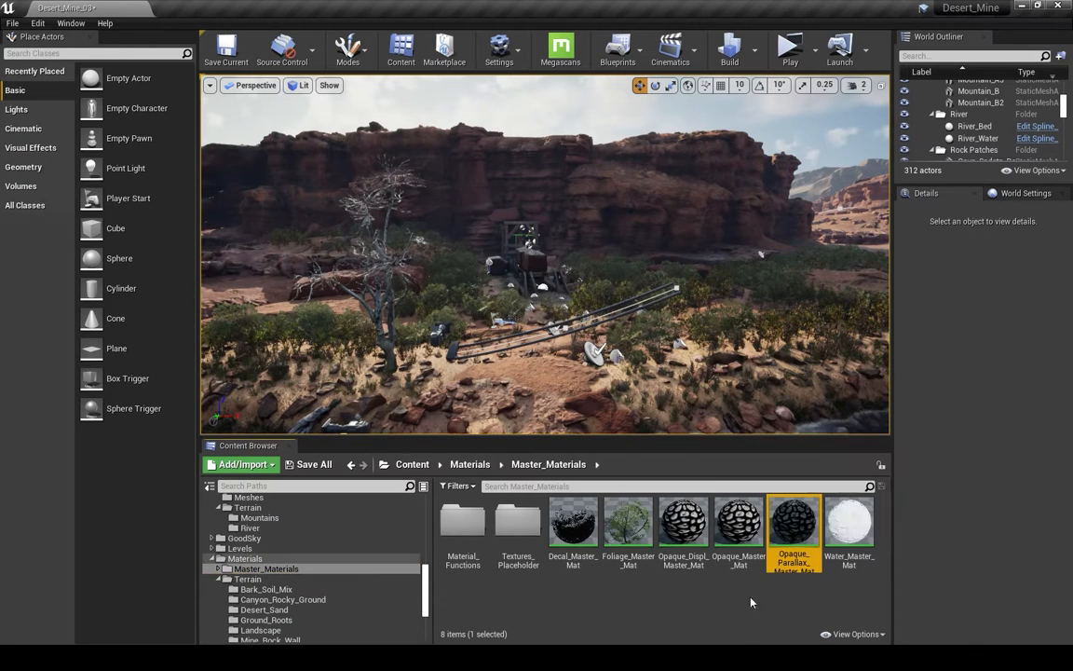
{"action": "left_click", "coordinate": [585, 534]}
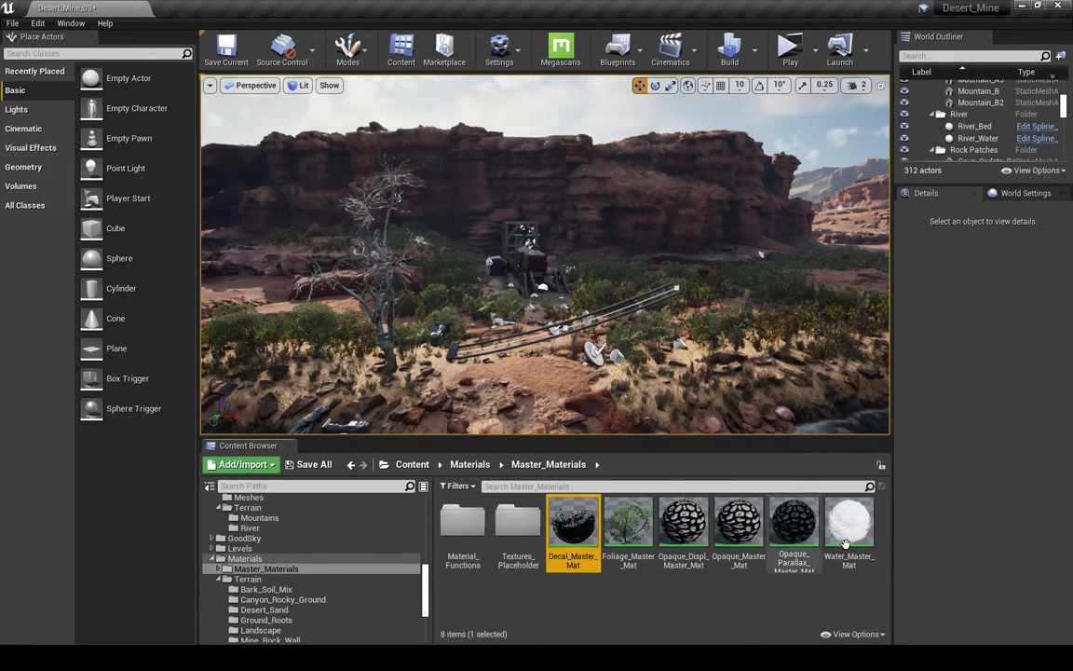
{"action": "left_click", "coordinate": [797, 530]}
- Move the view to the mine cart and select the Road_Debris decal beside the gravel pile
{"action": "key", "text": "w"}
{"action": "mouse_move", "coordinate": [559, 373]}
{"action": "right_mouse_down"}
{"action": "mouse_move", "coordinate": [560, 410]}
{"action": "mouse_move", "coordinate": [550, 367]}
{"action": "mouse_move", "coordinate": [540, 383]}
{"action": "right_mouse_up"}
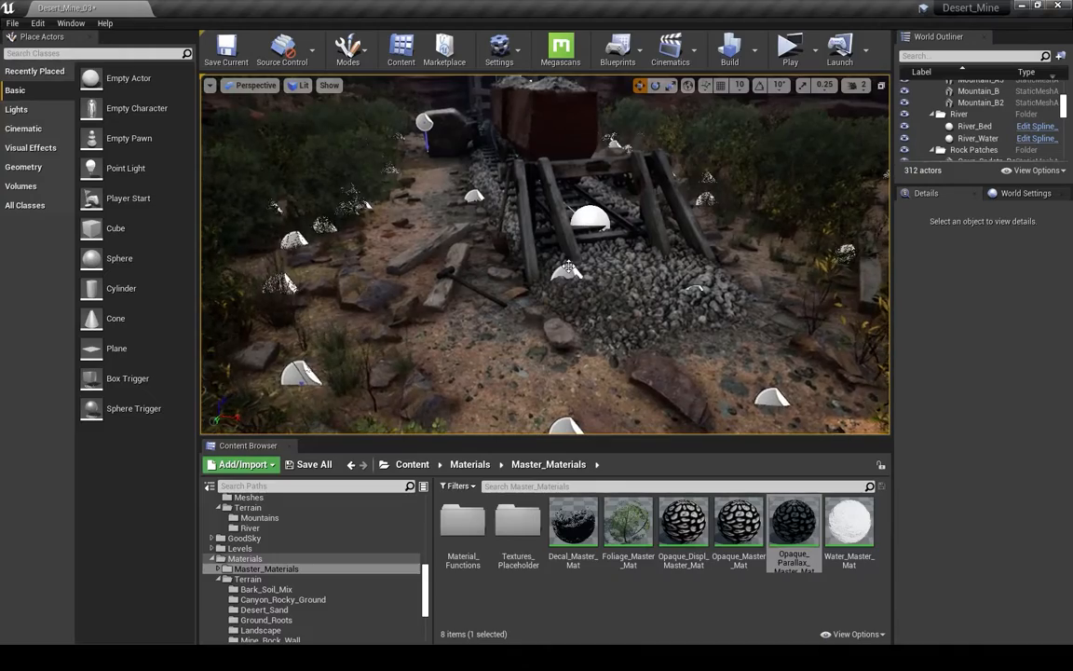
{"action": "left_click", "coordinate": [556, 285]}
{"action": "right_click_drag", "start_coordinate": [556, 285], "coordinate": [560, 285]}
{"action": "key", "text": "s"}
{"action": "right_click_drag", "start_coordinate": [653, 304], "coordinate": [573, 294]}
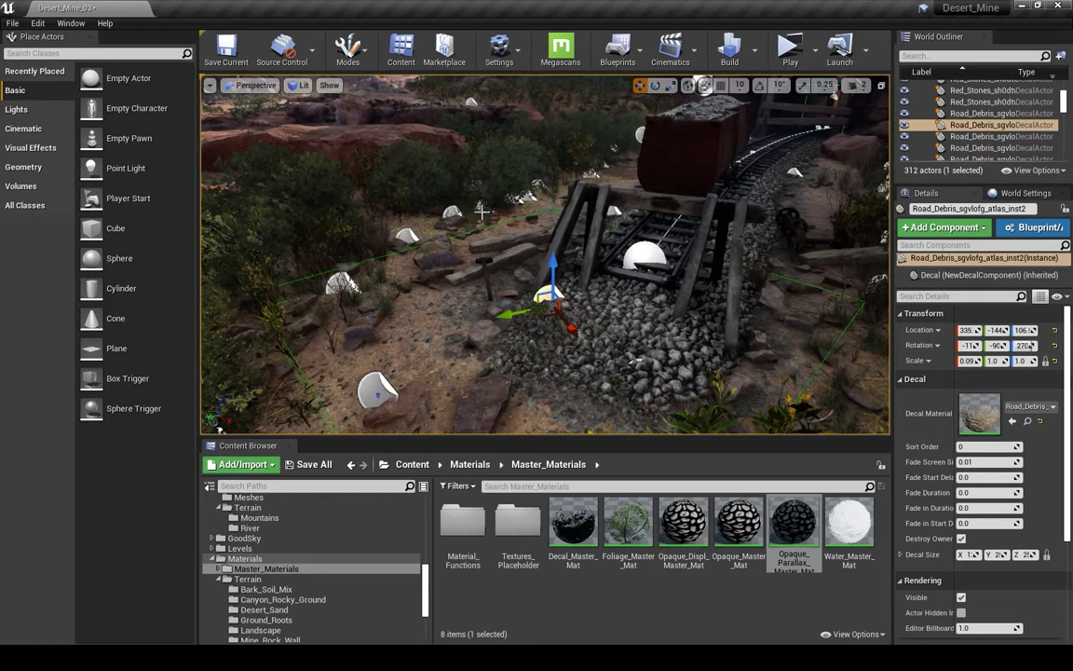
- Show the decal master material's graph and choose DBuffer Translucent Color,Normal,Roughness as its Decal Blend Mode
{"action": "left_click", "coordinate": [572, 522]}
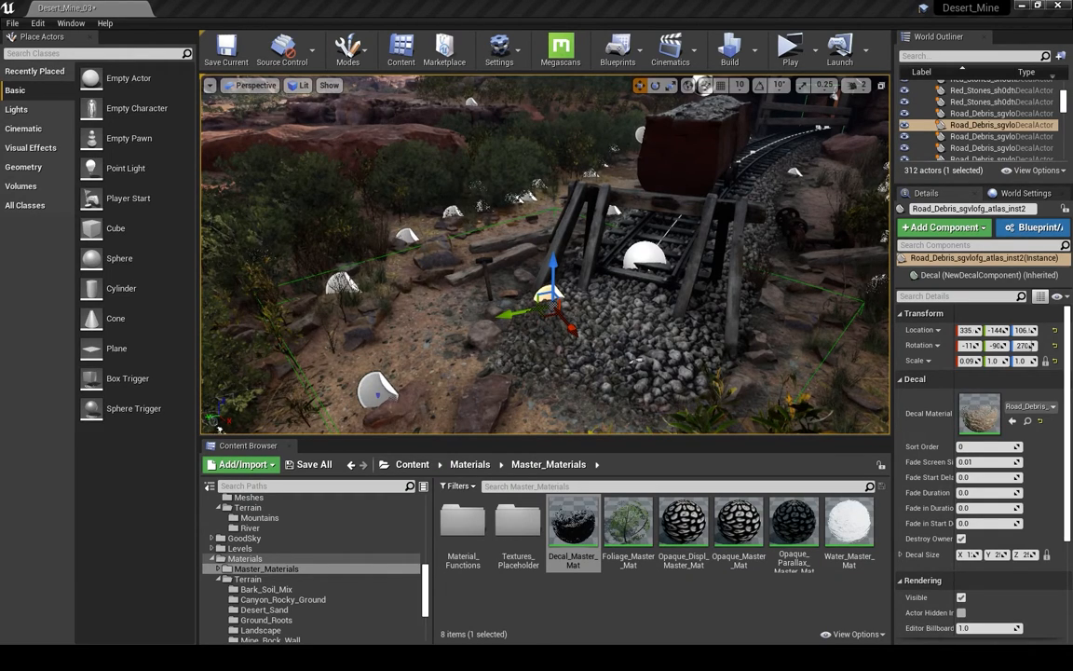
{"action": "left_click_drag", "start_coordinate": [1072, 149], "coordinate": [406, 0]}
{"action": "right_click_drag", "start_coordinate": [465, 299], "coordinate": [700, 264]}
{"action": "scroll", "coordinate": [128, 495], "scroll_direction": "down", "scroll_amount": 3}
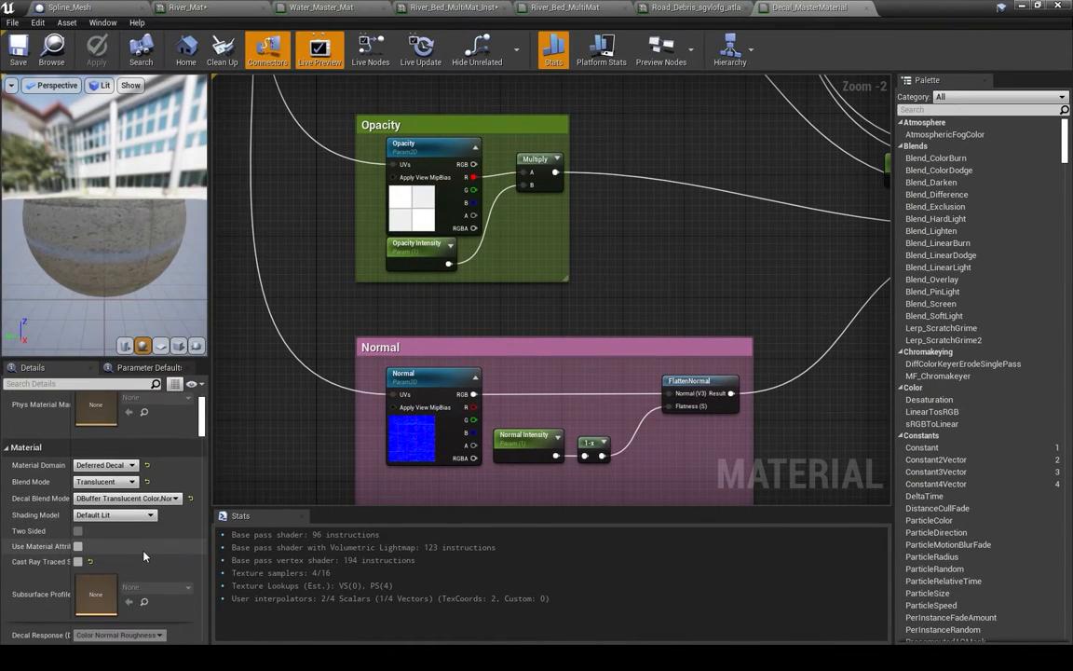
{"action": "left_click", "coordinate": [120, 500]}
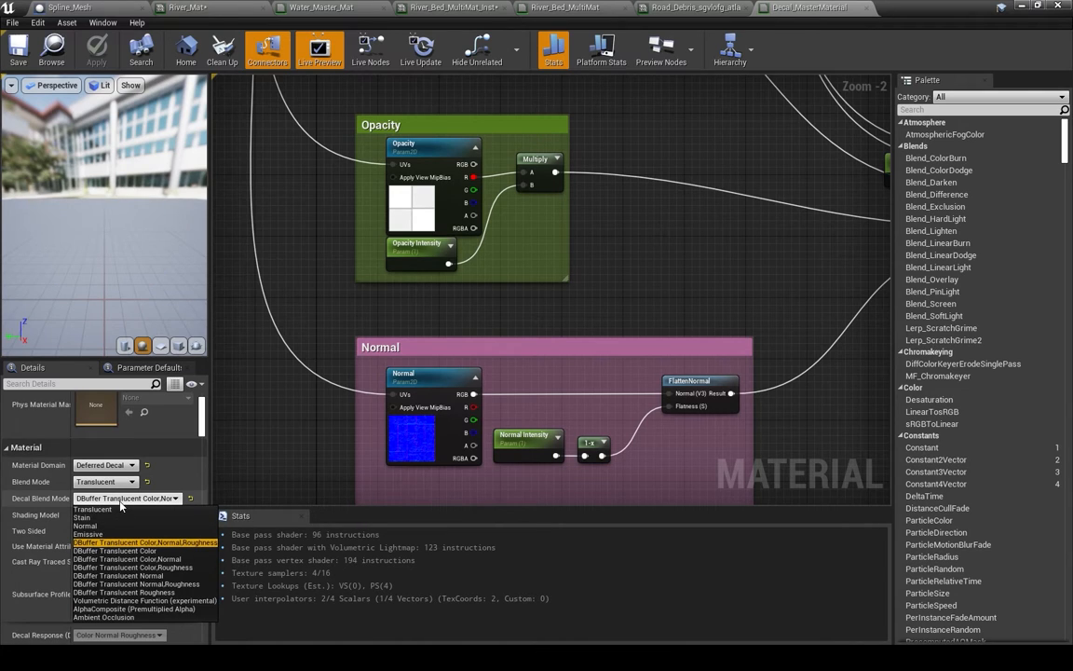
{"action": "left_click", "coordinate": [177, 542]}
- Return to the level and pull the view back from the decals around the mine cart
{"action": "left_click_drag", "start_coordinate": [928, 7], "coordinate": [1072, 15]}
{"action": "right_click_drag", "start_coordinate": [596, 270], "coordinate": [622, 302]}
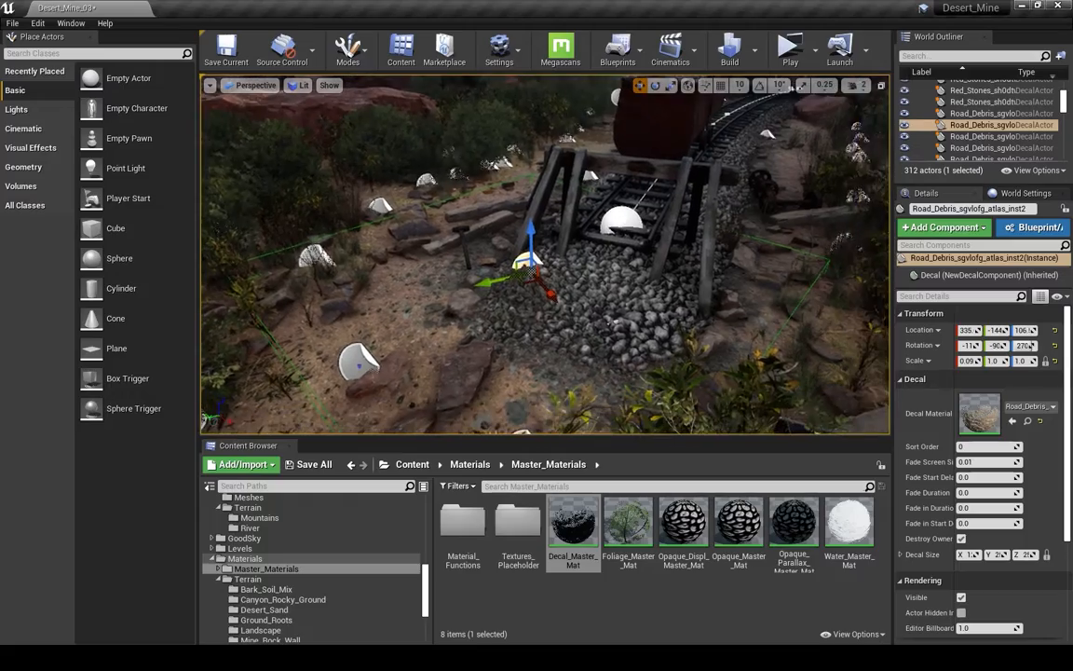
{"action": "key", "text": "a"}
{"action": "right_click_drag", "start_coordinate": [546, 254], "coordinate": [690, 244]}
{"action": "key", "text": "s"}
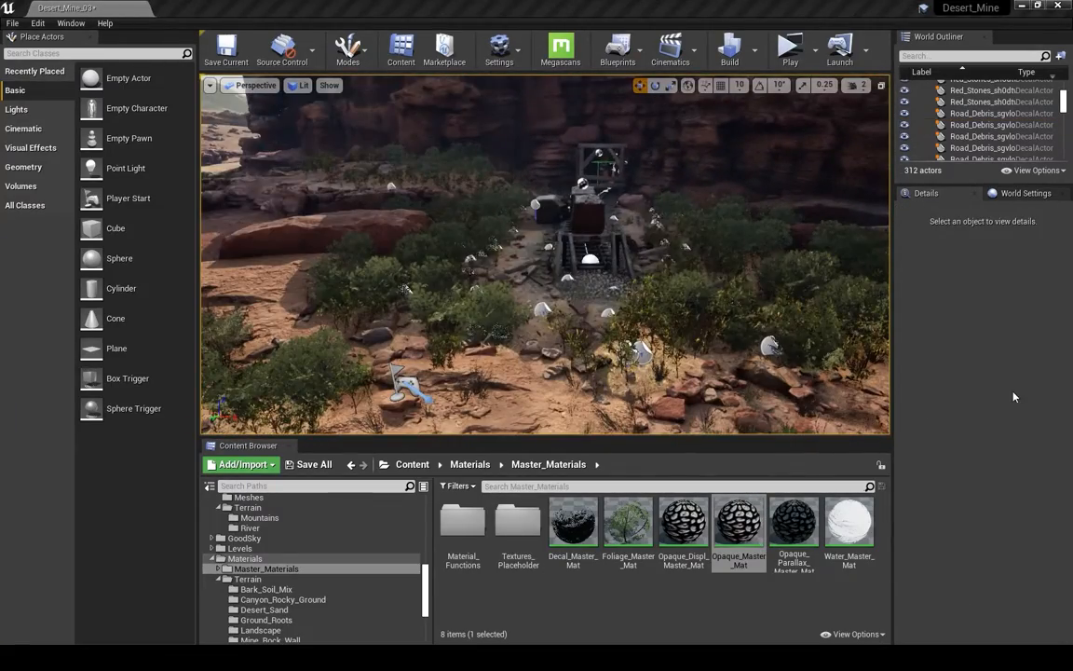
- Examine the Opaque_Master_Mat graph's Albedo, Cavity, Roughness, Normal and Pixel Depth Offset Blending groups, selecting their nodes
{"action": "left_click_drag", "start_coordinate": [1072, 15], "coordinate": [1072, 104]}
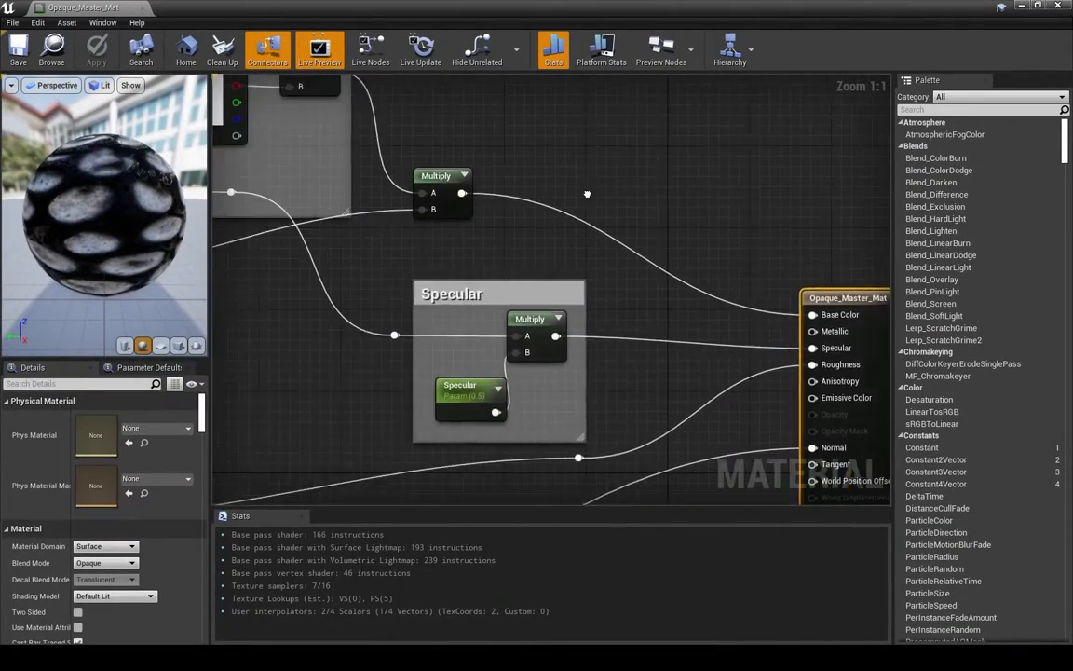
{"action": "scroll", "coordinate": [680, 158], "scroll_direction": "down", "scroll_amount": 6}
{"action": "right_click_drag", "start_coordinate": [749, 174], "coordinate": [655, 197]}
{"action": "scroll", "coordinate": [630, 202], "scroll_direction": "up", "scroll_amount": 1}
{"action": "left_click_drag", "start_coordinate": [296, 96], "coordinate": [589, 193]}
{"action": "left_click_drag", "start_coordinate": [319, 235], "coordinate": [526, 284]}
{"action": "left_click_drag", "start_coordinate": [315, 173], "coordinate": [678, 441]}
{"action": "right_click_drag", "start_coordinate": [682, 348], "coordinate": [652, 432]}
{"action": "left_click_drag", "start_coordinate": [668, 424], "coordinate": [595, 320]}
{"action": "right_click_drag", "start_coordinate": [618, 413], "coordinate": [534, 438]}
{"action": "scroll", "coordinate": [582, 430], "scroll_direction": "up", "scroll_amount": 1}
{"action": "scroll", "coordinate": [550, 438], "scroll_direction": "up", "scroll_amount": 1}
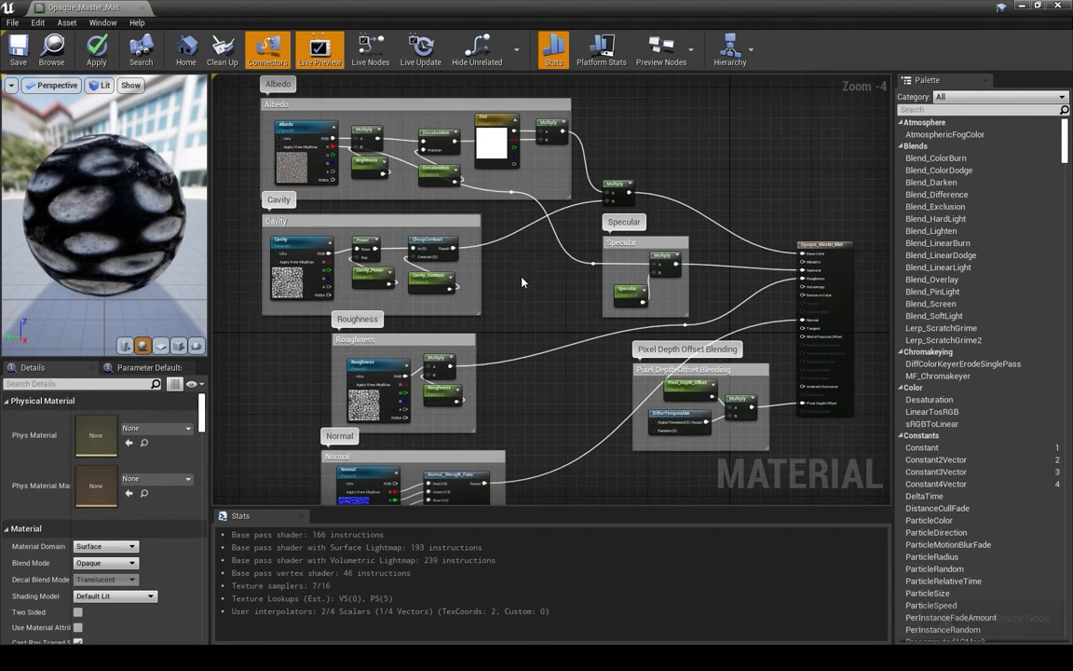
- Examine the Brightness and Desaturation parameters in the Albedo group and the neighbouring Cavity and Specular nodes
{"action": "right_click_drag", "start_coordinate": [457, 217], "coordinate": [441, 287]}
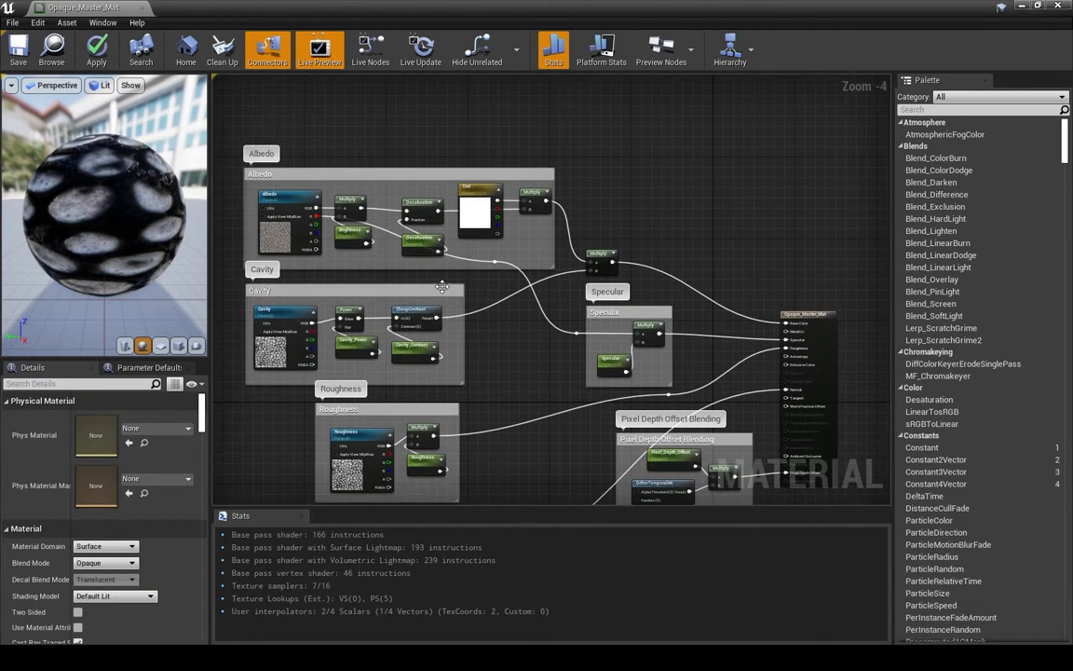
{"action": "left_click_drag", "start_coordinate": [351, 237], "coordinate": [347, 235]}
{"action": "right_click_drag", "start_coordinate": [433, 279], "coordinate": [440, 333]}
{"action": "scroll", "coordinate": [420, 331], "scroll_direction": "up", "scroll_amount": 3}
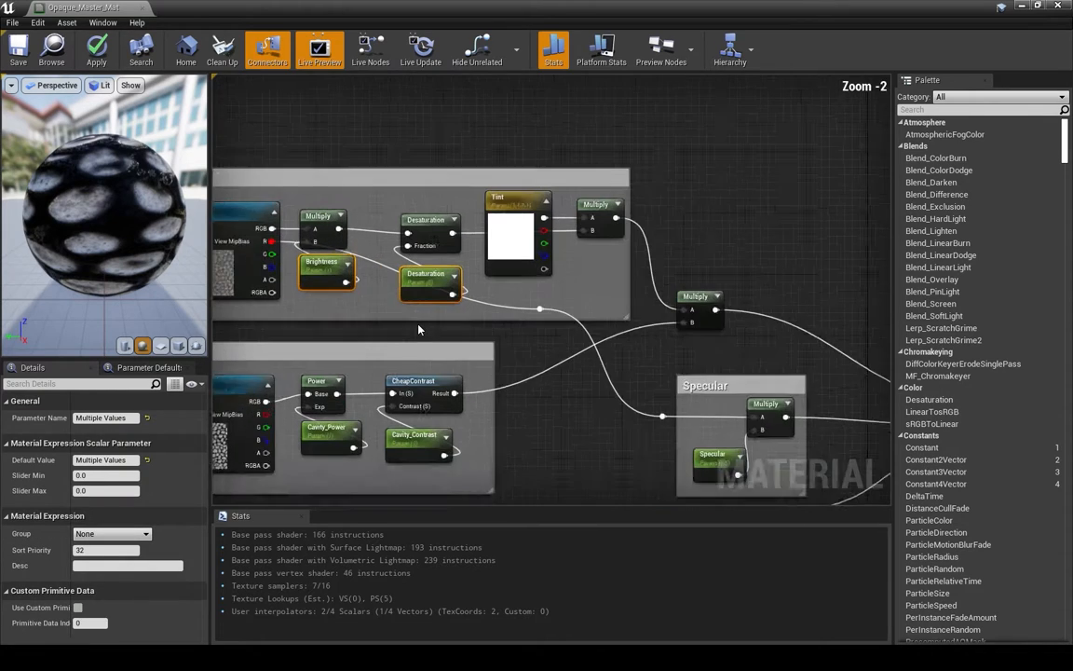
{"action": "right_click_drag", "start_coordinate": [330, 295], "coordinate": [354, 263]}
{"action": "scroll", "coordinate": [392, 287], "scroll_direction": "down", "scroll_amount": 2}
{"action": "right_click_drag", "start_coordinate": [557, 397], "coordinate": [504, 225]}
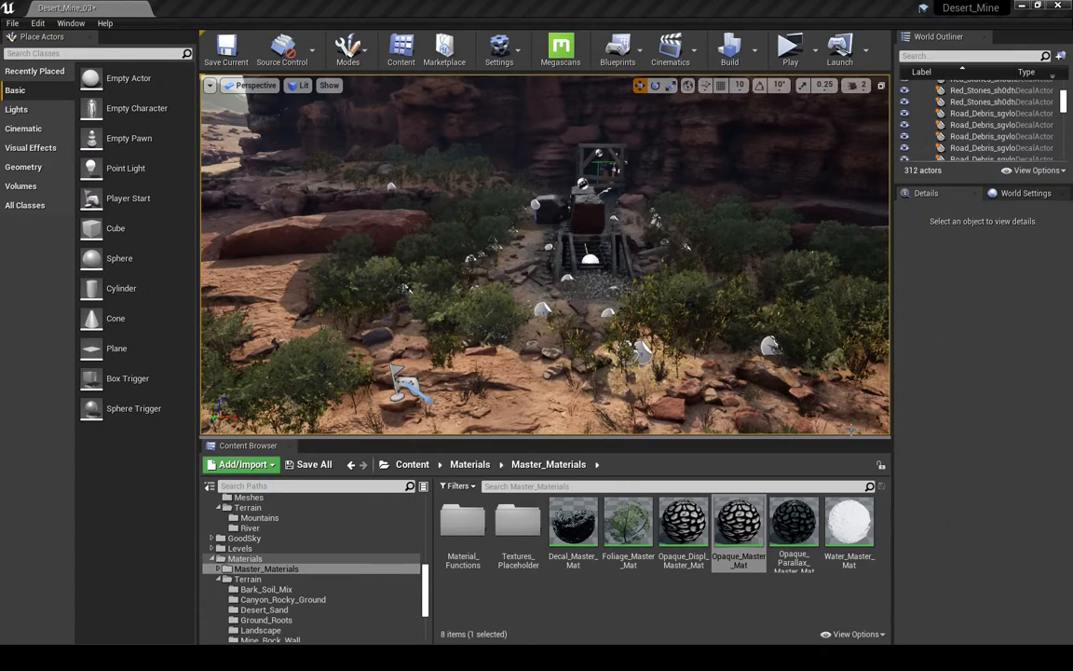
- Open Opaque_Displ_Master_Mat and examine its Tiling group, selecting all of the group's nodes
{"action": "left_click", "coordinate": [694, 526]}
{"action": "double_click", "coordinate": [694, 526]}
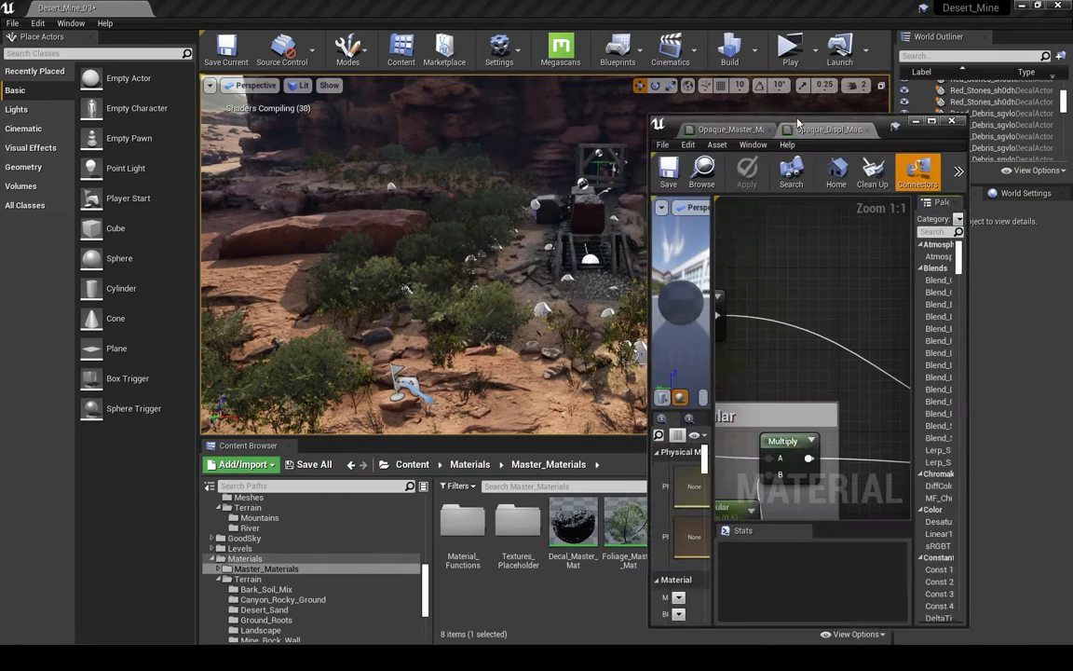
{"action": "scroll", "coordinate": [624, 200], "scroll_direction": "down", "scroll_amount": 5}
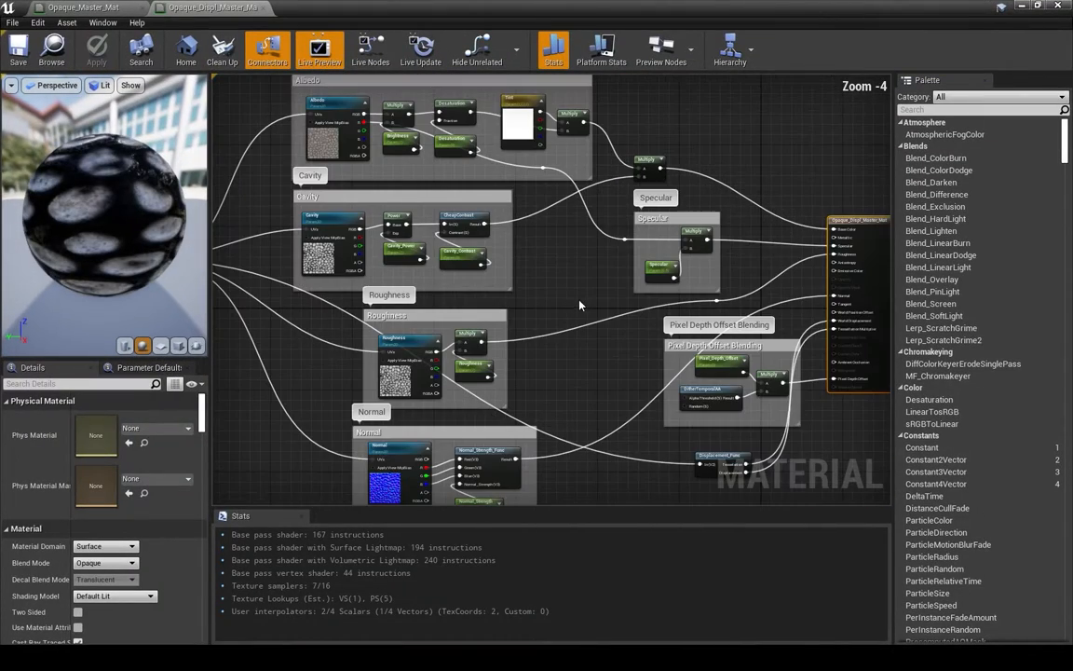
{"action": "right_click_drag", "start_coordinate": [565, 290], "coordinate": [614, 276]}
{"action": "right_click_drag", "start_coordinate": [599, 329], "coordinate": [742, 329]}
{"action": "left_click_drag", "start_coordinate": [488, 388], "coordinate": [171, 169]}
{"action": "right_click_drag", "start_coordinate": [573, 399], "coordinate": [444, 428]}
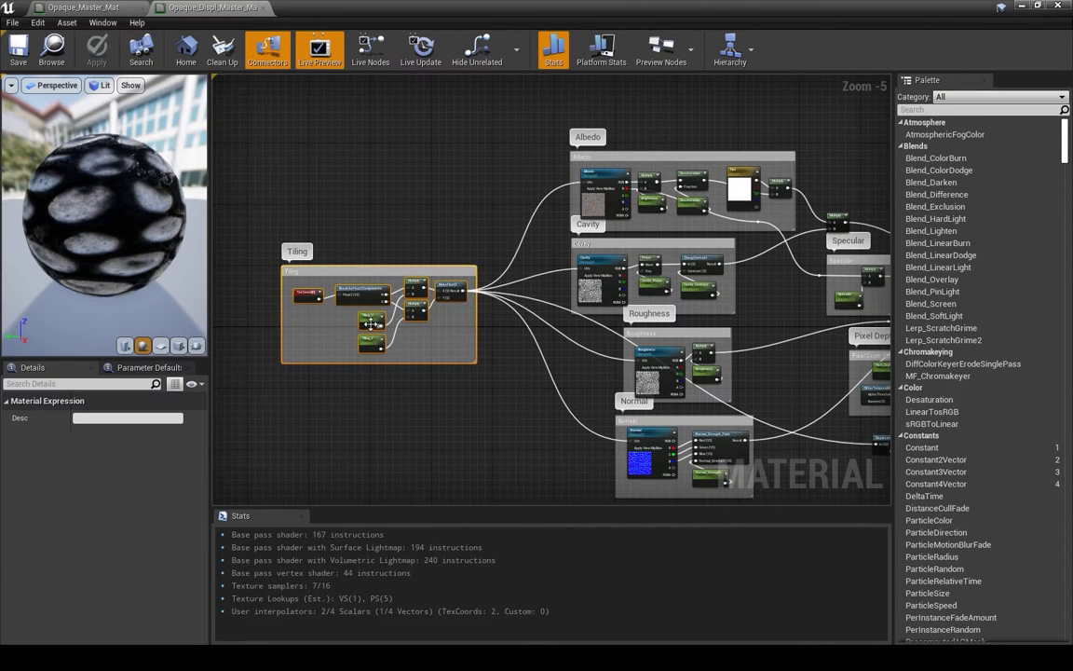
{"action": "scroll", "coordinate": [376, 327], "scroll_direction": "up", "scroll_amount": 2}
{"action": "scroll", "coordinate": [375, 384], "scroll_direction": "down", "scroll_amount": 2}
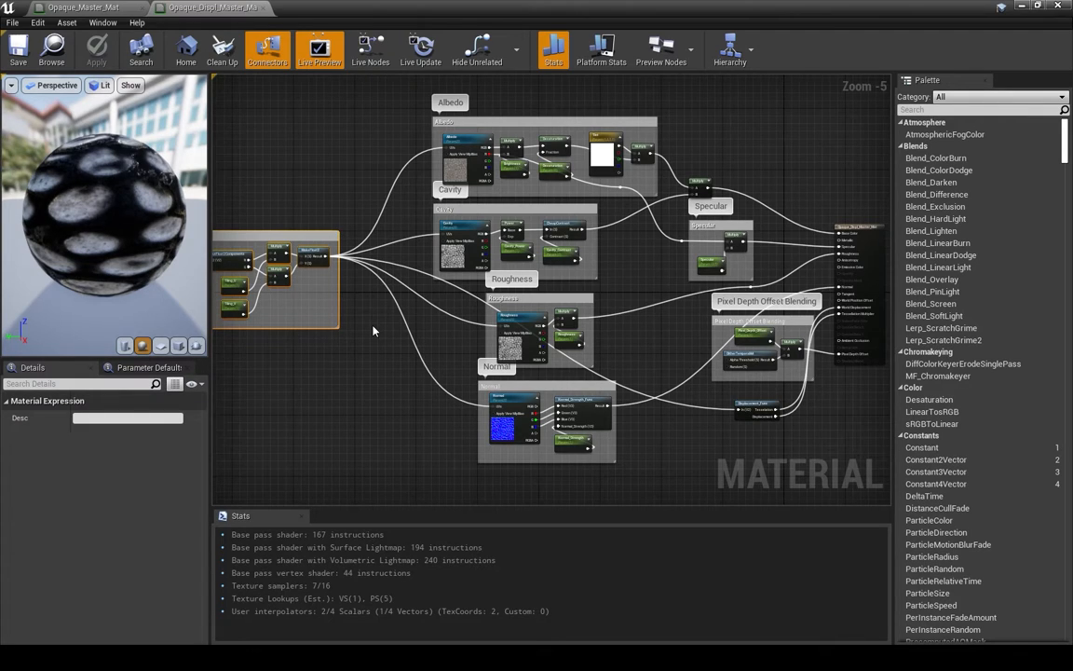
- Clear the node selection and open the Displacement_Func material function from the displacement master material
{"action": "right_click", "coordinate": [662, 343]}
{"action": "left_click", "coordinate": [635, 319]}
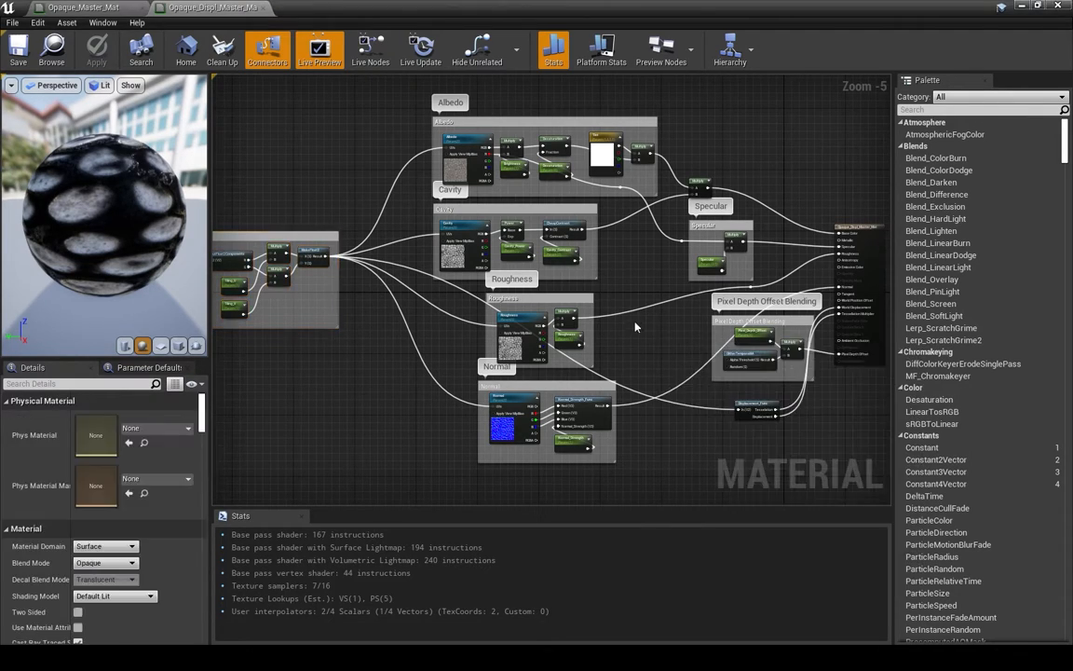
{"action": "right_click_drag", "start_coordinate": [649, 349], "coordinate": [526, 310]}
{"action": "scroll", "coordinate": [524, 315], "scroll_direction": "up", "scroll_amount": 1}
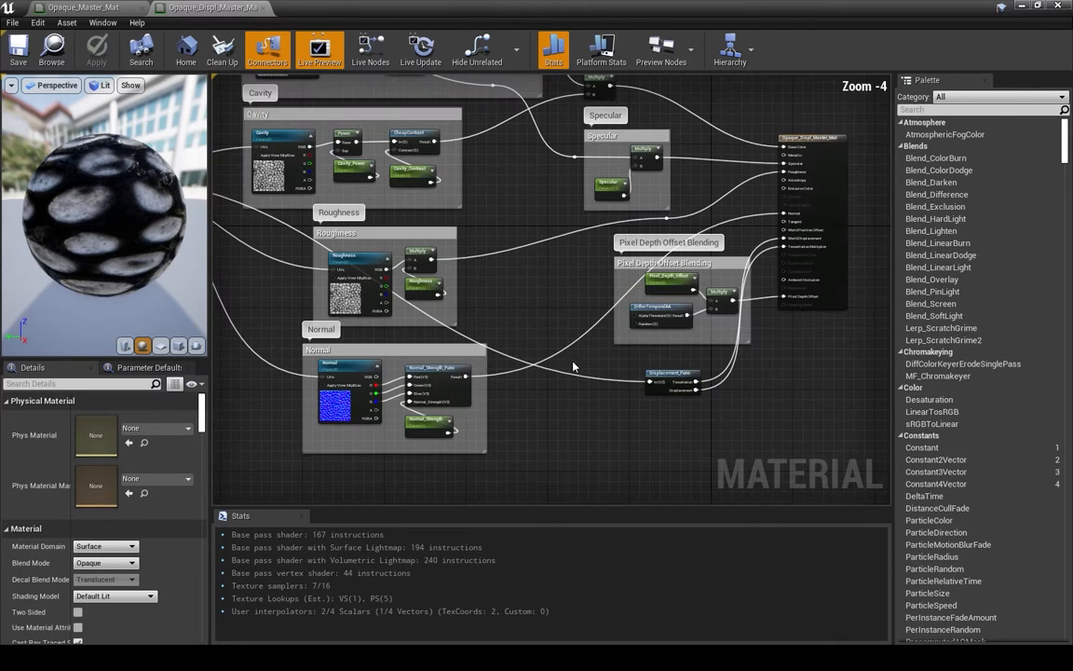
{"action": "left_click", "coordinate": [678, 377]}
{"action": "double_click", "coordinate": [672, 380]}
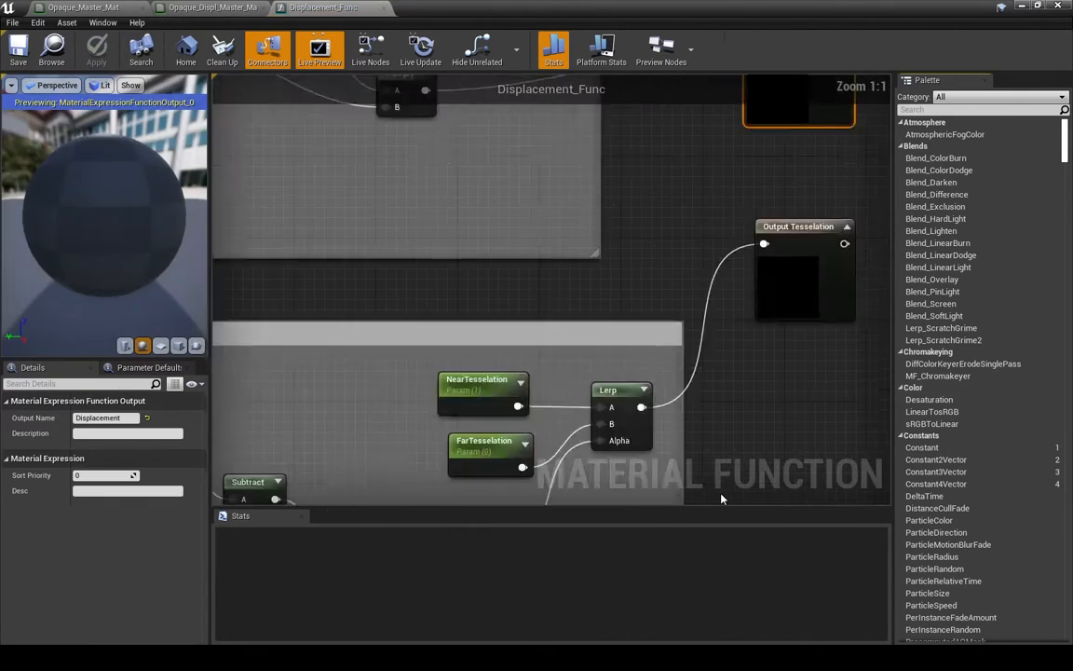
- Examine the Displacement and Tesselation groups of the function, selecting the Displacement texture parameter
{"action": "scroll", "coordinate": [528, 306], "scroll_direction": "down", "scroll_amount": 4}
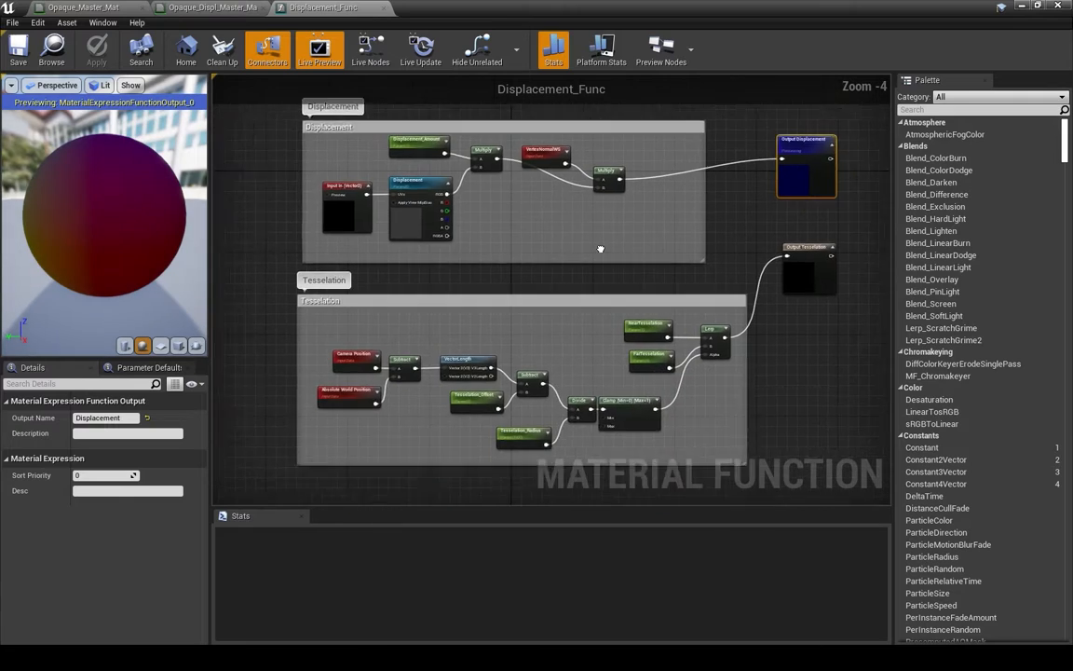
{"action": "scroll", "coordinate": [559, 294], "scroll_direction": "down", "scroll_amount": 1}
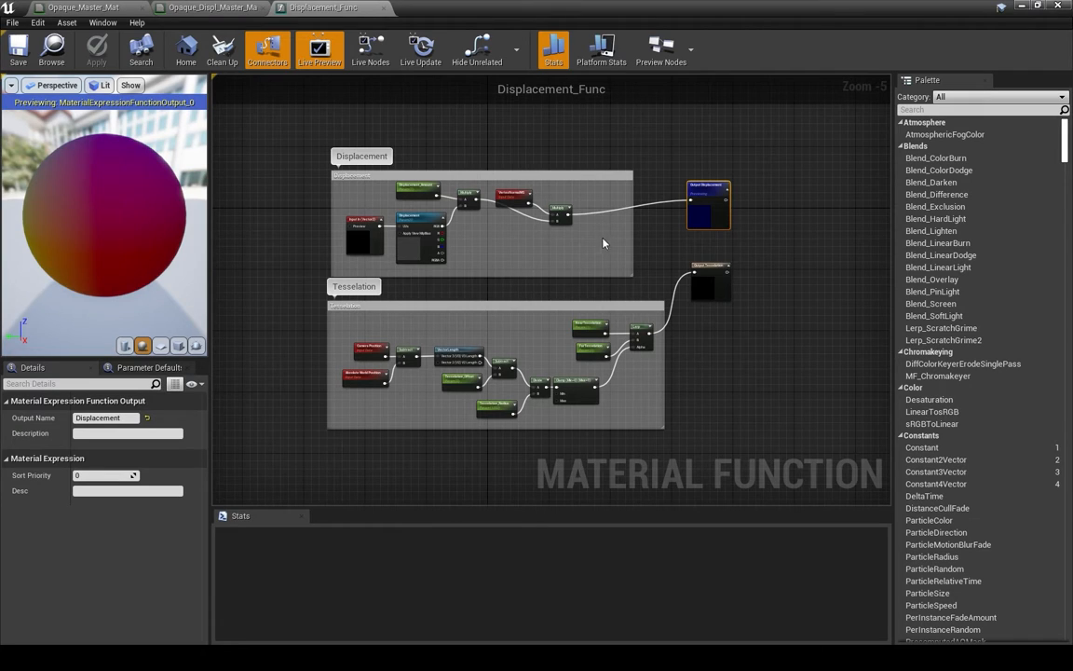
{"action": "left_click", "coordinate": [413, 238]}
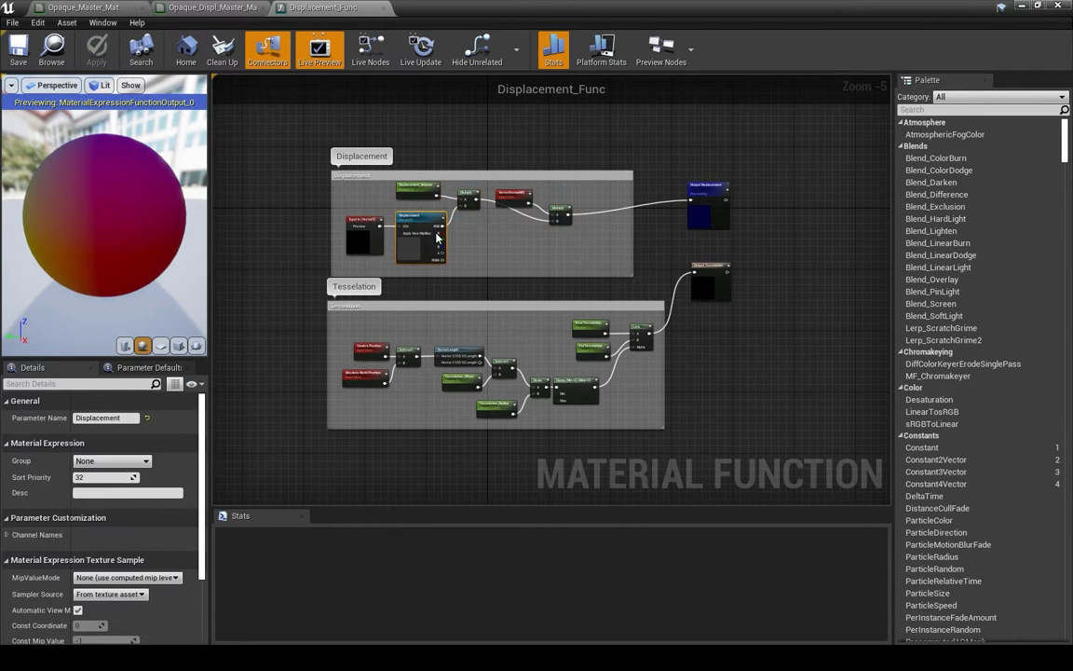
{"action": "right_click_drag", "start_coordinate": [554, 261], "coordinate": [548, 248]}
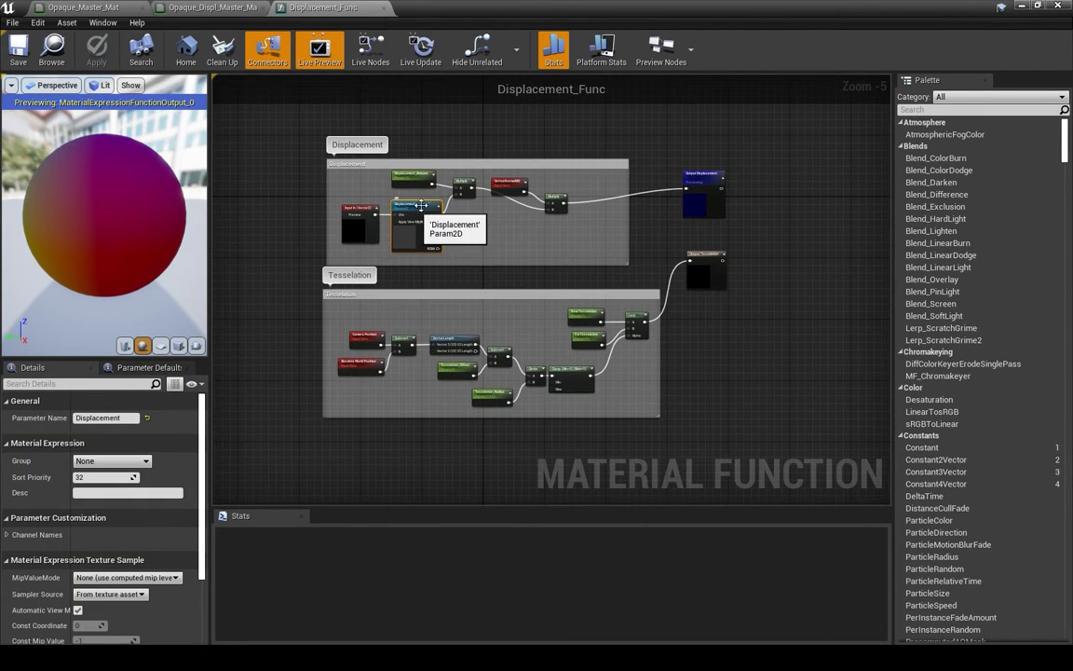
- Examine the Displacement_Amount parameter of the Displacement group and select all nodes of the Tesselation group
{"action": "scroll", "coordinate": [415, 206], "scroll_direction": "up", "scroll_amount": 1}
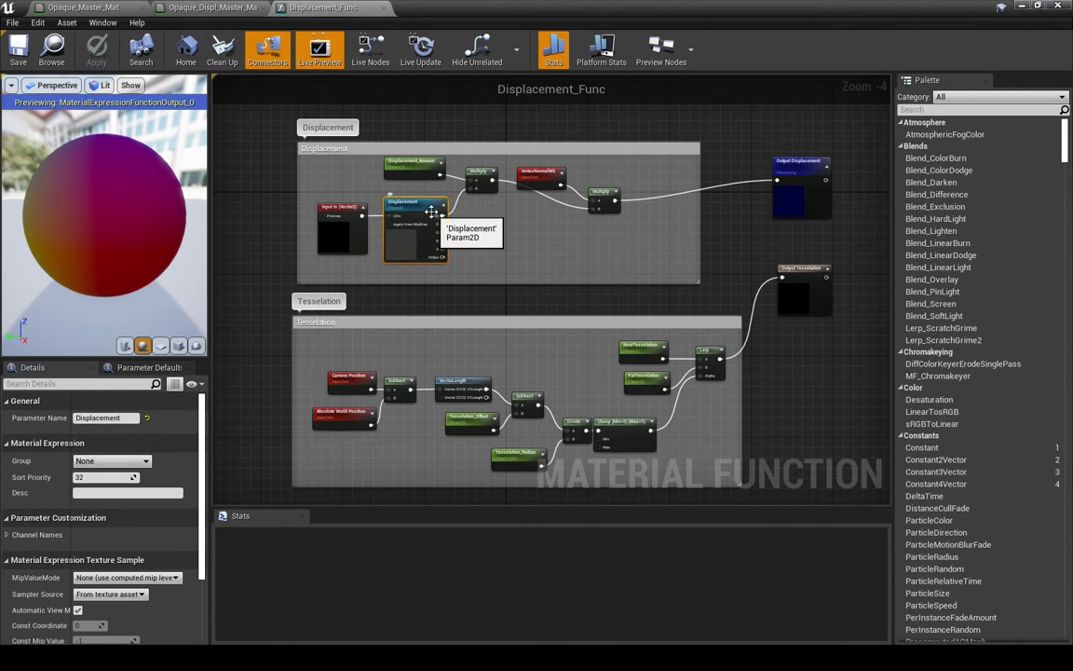
{"action": "left_click", "coordinate": [415, 163]}
{"action": "right_click_drag", "start_coordinate": [538, 259], "coordinate": [483, 152]}
{"action": "scroll", "coordinate": [481, 231], "scroll_direction": "down", "scroll_amount": 1}
{"action": "scroll", "coordinate": [482, 231], "scroll_direction": "up", "scroll_amount": 1}
{"action": "left_click_drag", "start_coordinate": [700, 369], "coordinate": [231, 178]}
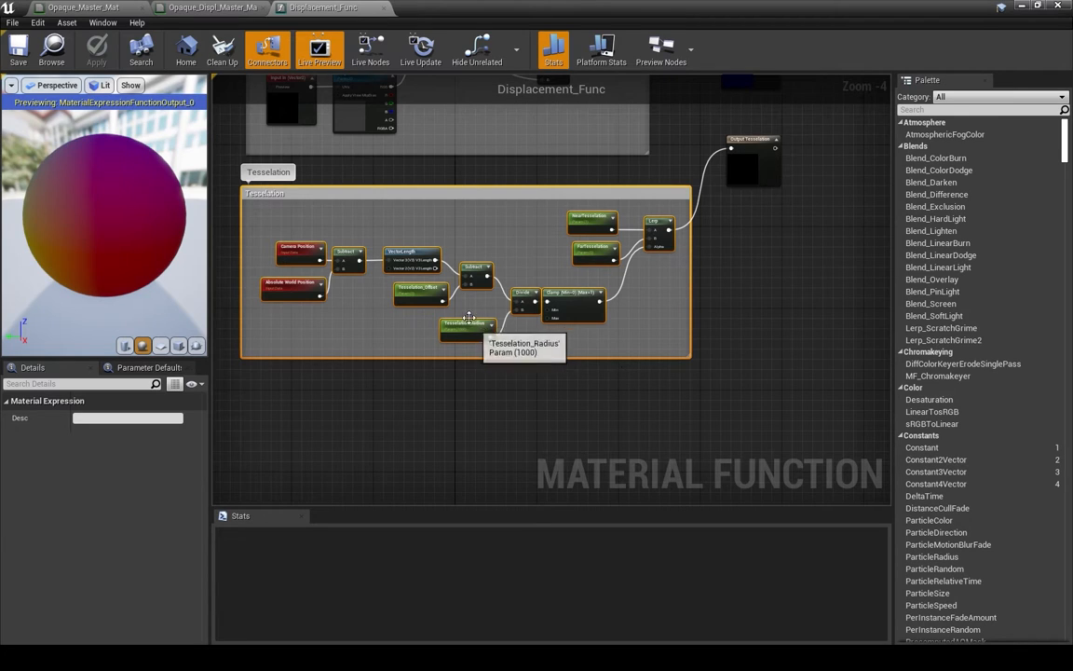
- Select the Camera Position and Absolute World Position nodes of the Tesselation group, and clear the selection
{"action": "left_click", "coordinate": [346, 323]}
{"action": "right_click_drag", "start_coordinate": [346, 324], "coordinate": [363, 348]}
{"action": "scroll", "coordinate": [346, 350], "scroll_direction": "up", "scroll_amount": 2}
{"action": "left_click_drag", "start_coordinate": [310, 332], "coordinate": [262, 232]}
{"action": "right_click_drag", "start_coordinate": [357, 301], "coordinate": [316, 321]}
{"action": "scroll", "coordinate": [347, 344], "scroll_direction": "down", "scroll_amount": 1}
{"action": "left_click", "coordinate": [347, 349]}
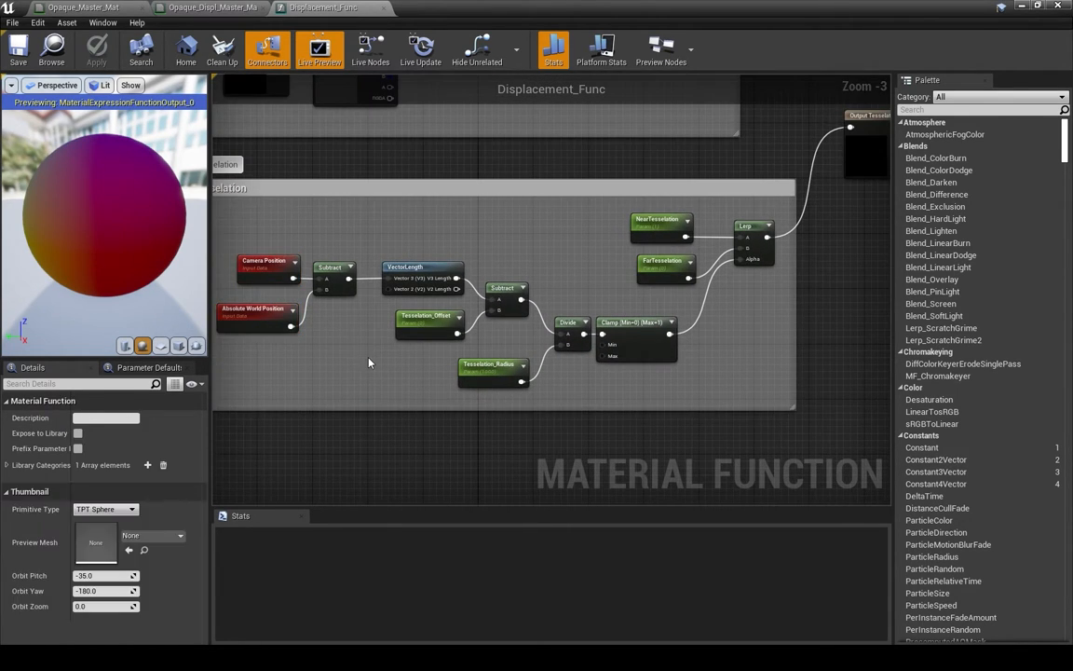
- Examine the Tesselation group's distance nodes and select the NearTesselation and FarTesselation parameters
{"action": "right_click_drag", "start_coordinate": [377, 347], "coordinate": [424, 334]}
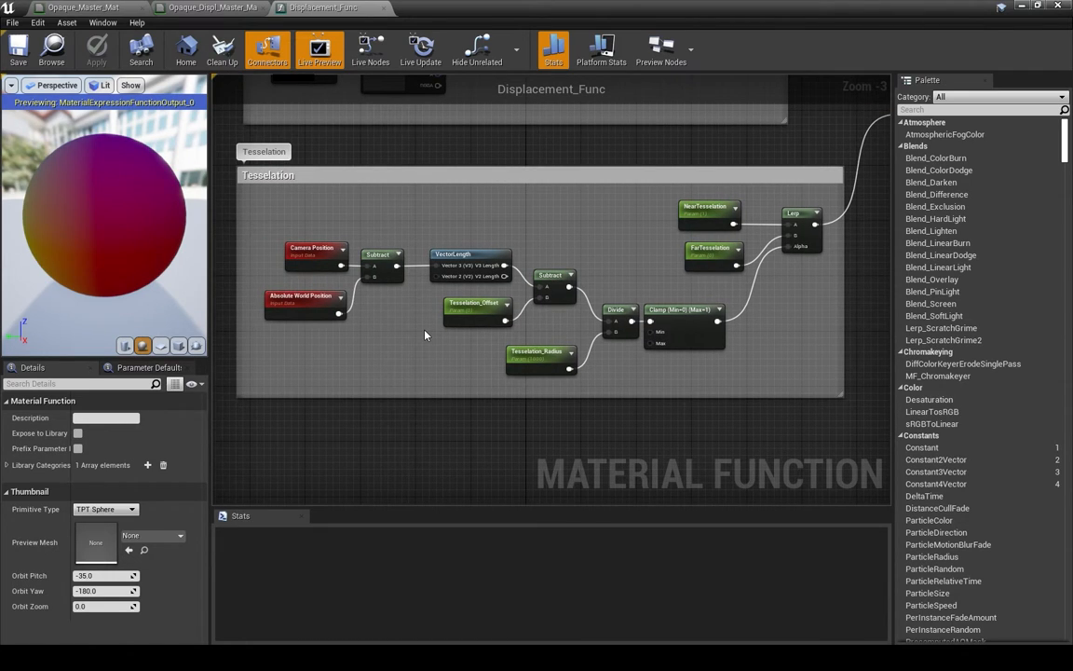
{"action": "right_click_drag", "start_coordinate": [814, 333], "coordinate": [763, 374]}
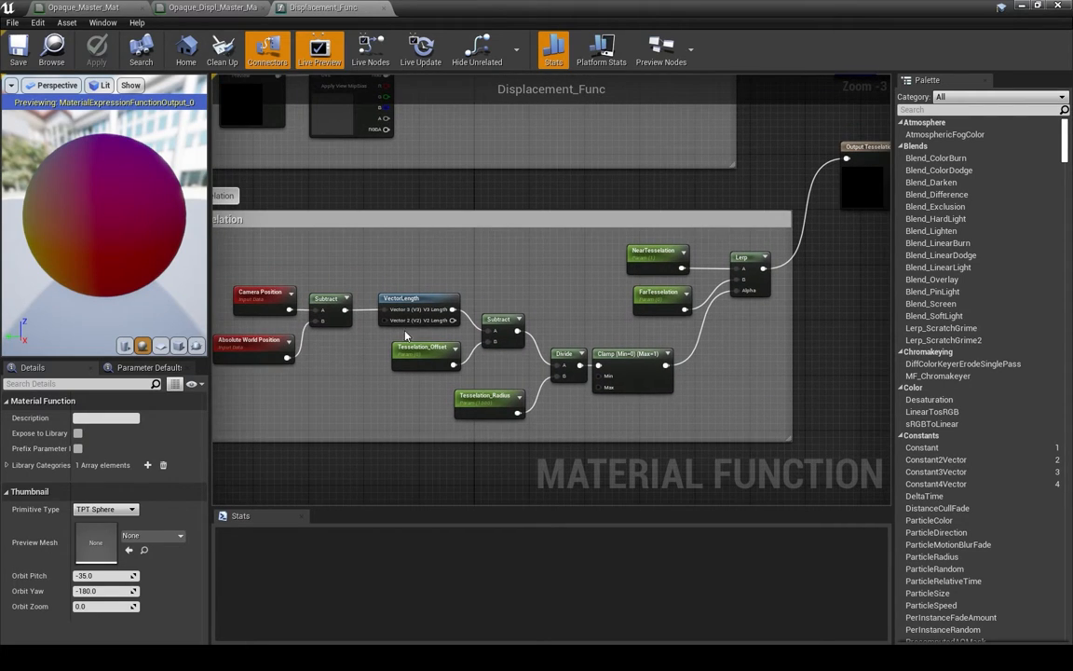
{"action": "left_click_drag", "start_coordinate": [426, 370], "coordinate": [416, 341]}
{"action": "left_click_drag", "start_coordinate": [718, 326], "coordinate": [571, 238]}
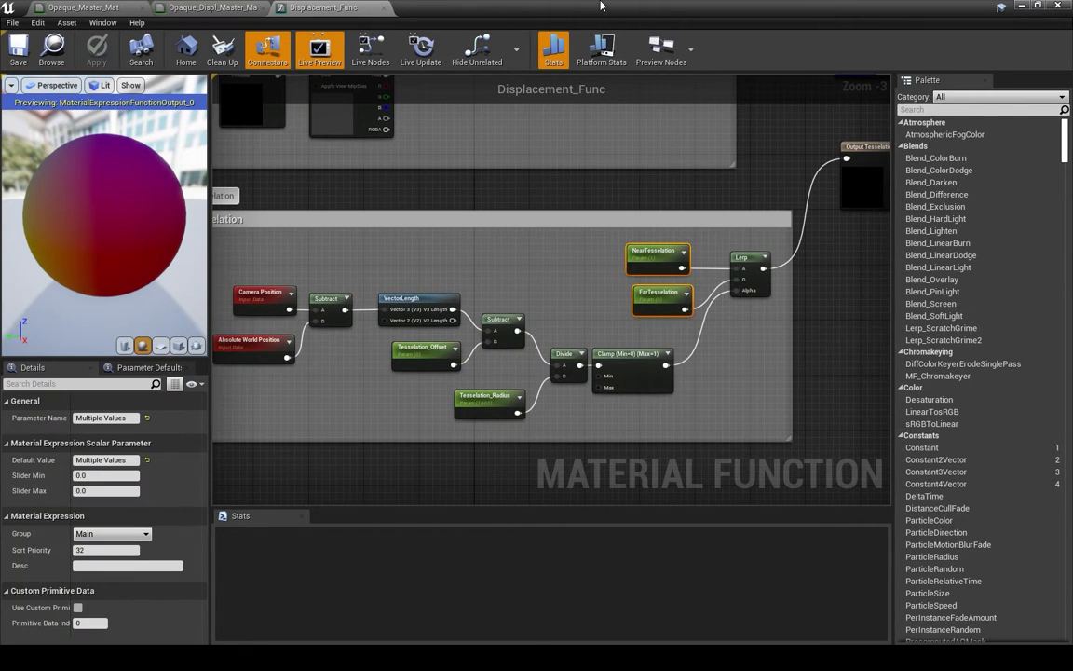
- Close Displacement_Func and open Foliage_Master_Mat from the Master_Materials folder, docked with the other material editors
{"action": "left_click", "coordinate": [381, 7]}
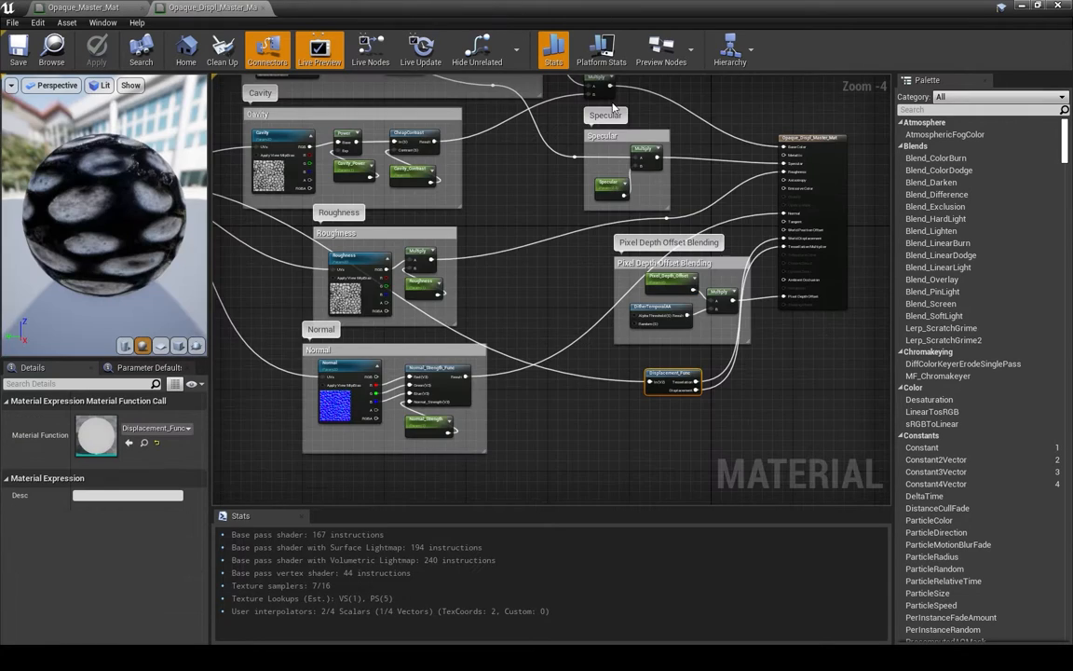
{"action": "left_click_drag", "start_coordinate": [577, 6], "coordinate": [1072, 224]}
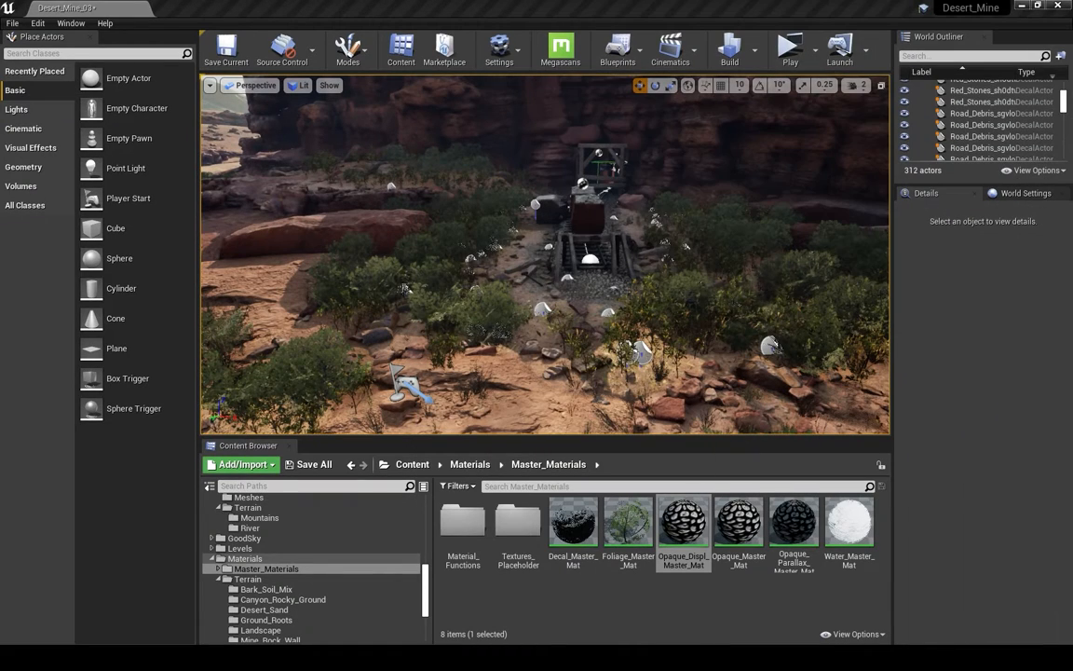
{"action": "double_click", "coordinate": [628, 522]}
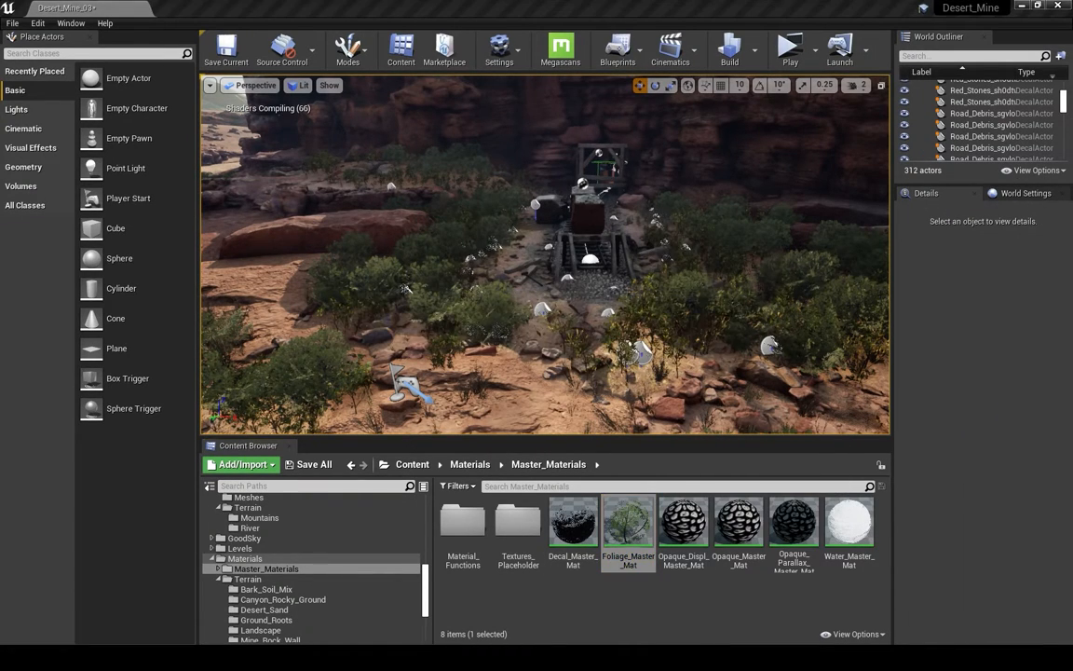
{"action": "left_click_drag", "start_coordinate": [1053, 149], "coordinate": [419, 0]}
- Examine the node groups of Foliage_Master_Mat and its Blend Mode, Shading Model and Two Sided settings
{"action": "right_click_drag", "start_coordinate": [266, 280], "coordinate": [678, 242]}
{"action": "scroll", "coordinate": [678, 243], "scroll_direction": "down", "scroll_amount": 7}
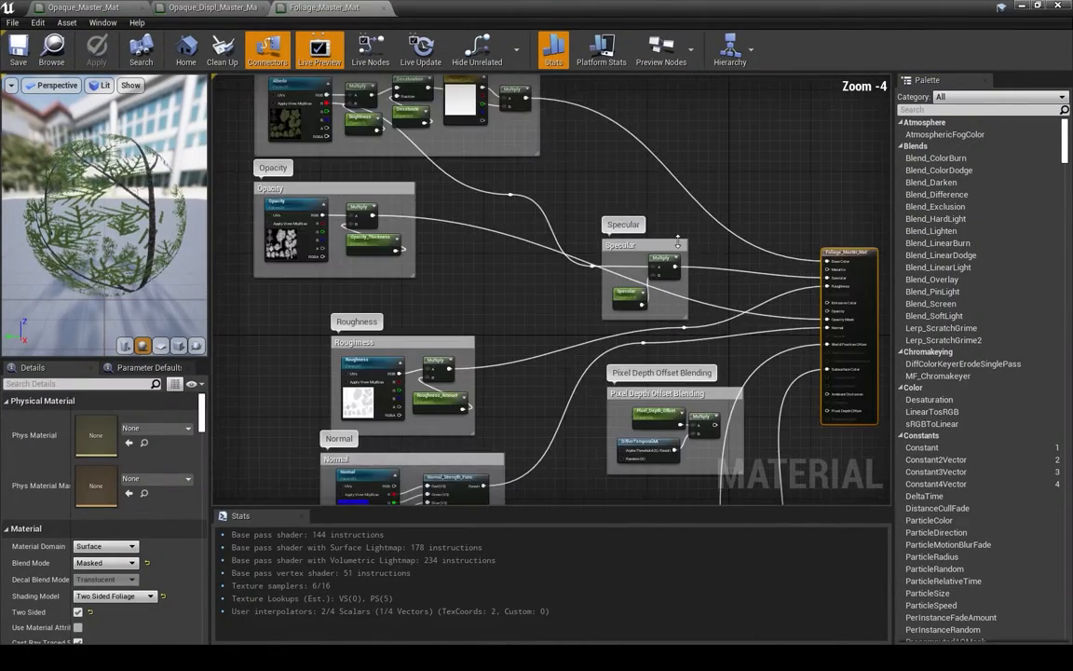
{"action": "right_click_drag", "start_coordinate": [608, 282], "coordinate": [534, 248]}
{"action": "scroll", "coordinate": [520, 298], "scroll_direction": "up", "scroll_amount": 2}
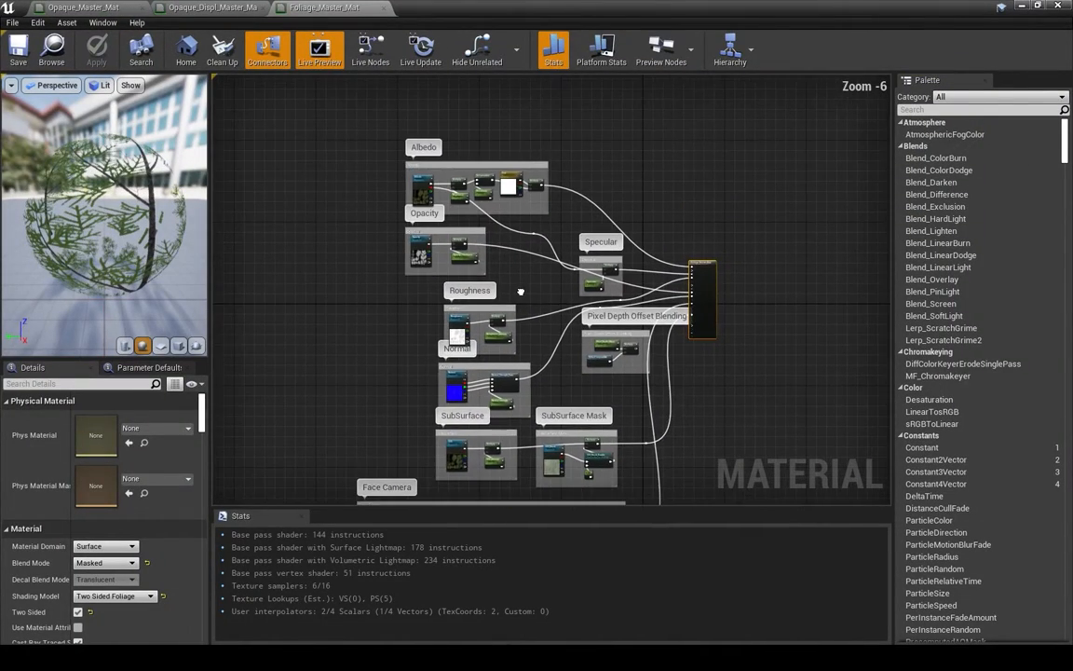
{"action": "right_click_drag", "start_coordinate": [536, 320], "coordinate": [517, 265]}
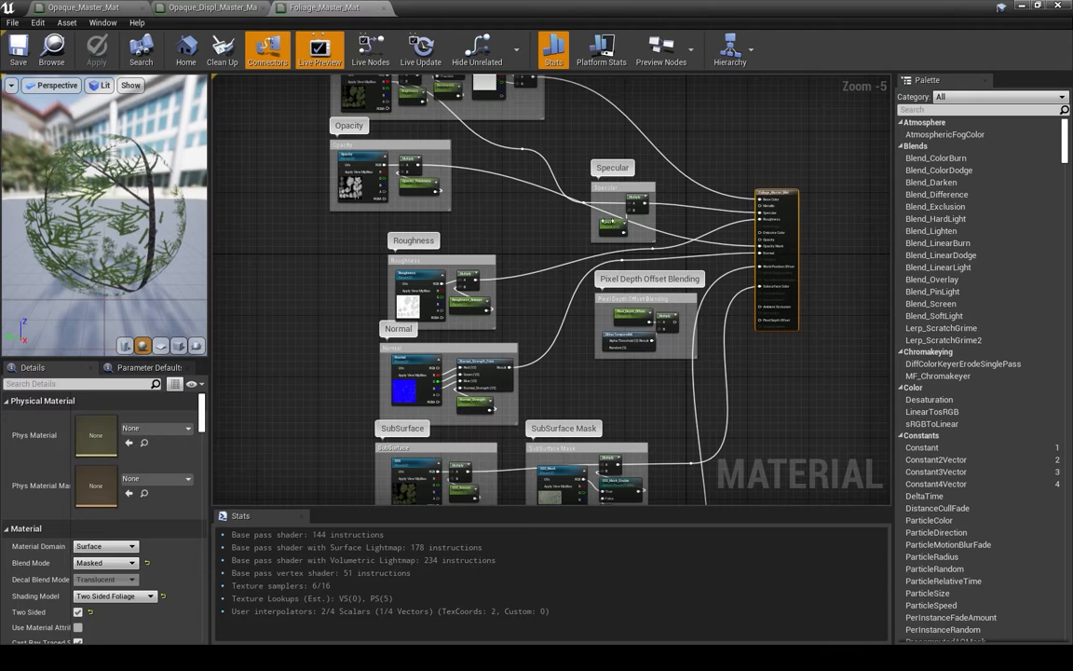
{"action": "scroll", "coordinate": [103, 480], "scroll_direction": "down", "scroll_amount": 1}
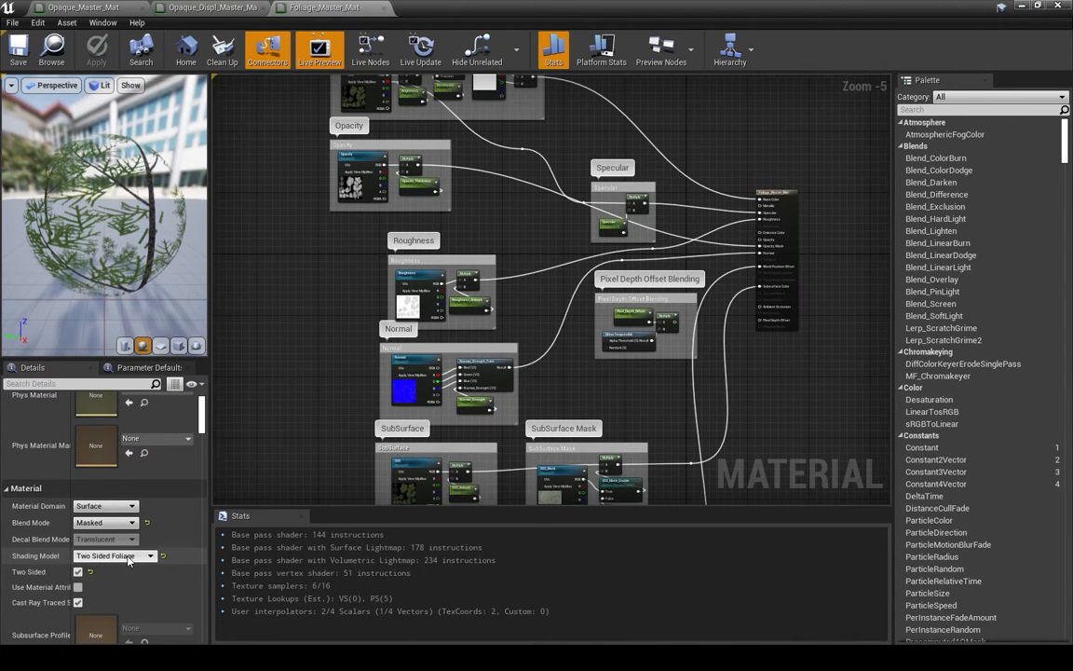
- Select the Opacity group's nodes and the SubSurface and SubSurface Mask groups' nodes to point out each part
{"action": "mouse_move", "coordinate": [578, 380]}
{"action": "right_mouse_down"}
{"action": "mouse_move", "coordinate": [565, 339]}
{"action": "mouse_move", "coordinate": [577, 399]}
{"action": "right_mouse_up"}
{"action": "left_click_drag", "start_coordinate": [454, 233], "coordinate": [269, 152]}
{"action": "right_click_drag", "start_coordinate": [548, 344], "coordinate": [531, 226]}
{"action": "left_click_drag", "start_coordinate": [639, 441], "coordinate": [305, 352]}
{"action": "scroll", "coordinate": [607, 406], "scroll_direction": "up", "scroll_amount": 2}
{"action": "right_click_drag", "start_coordinate": [544, 365], "coordinate": [559, 277]}
{"action": "scroll", "coordinate": [559, 277], "scroll_direction": "down", "scroll_amount": 2}
- Select all nodes of the Face Camera group in the foliage material and examine how they are connected
{"action": "scroll", "coordinate": [508, 414], "scroll_direction": "down", "scroll_amount": 1}
{"action": "right_click_drag", "start_coordinate": [507, 414], "coordinate": [506, 316]}
{"action": "left_click_drag", "start_coordinate": [654, 412], "coordinate": [271, 279]}
{"action": "right_click_drag", "start_coordinate": [620, 355], "coordinate": [628, 394]}
{"action": "scroll", "coordinate": [628, 393], "scroll_direction": "up", "scroll_amount": 2}
{"action": "right_click_drag", "start_coordinate": [545, 368], "coordinate": [776, 384]}
{"action": "right_click_drag", "start_coordinate": [694, 287], "coordinate": [594, 314]}
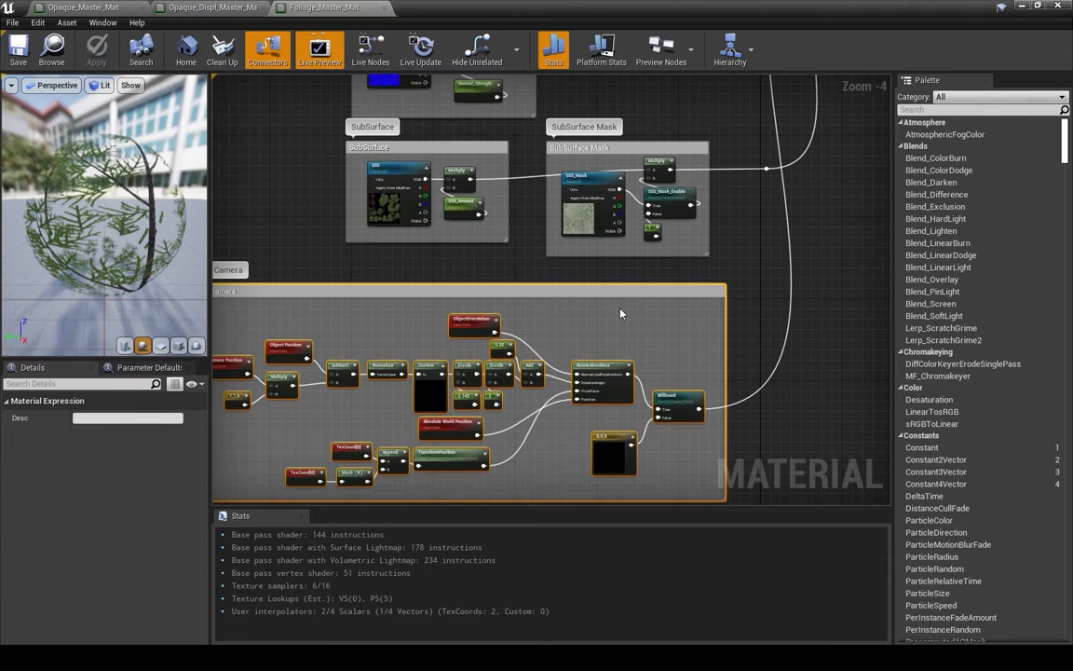
{"action": "right_click_drag", "start_coordinate": [621, 314], "coordinate": [681, 263]}
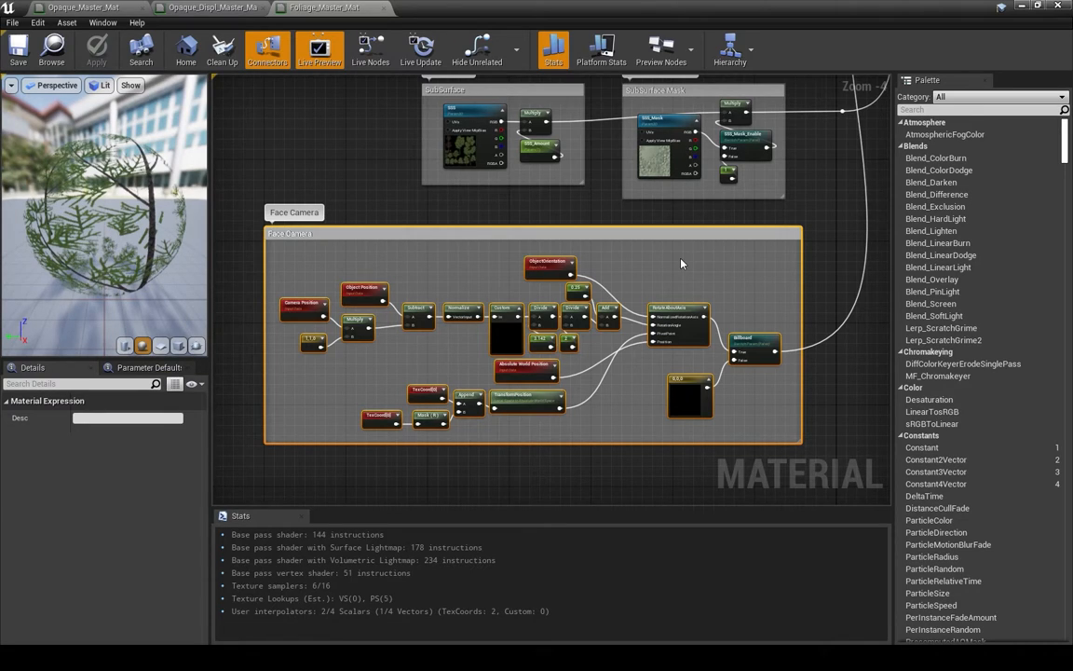
- Select the Billboard switch parameter in the Face Camera group and examine its True and False inputs
{"action": "left_click", "coordinate": [742, 351]}
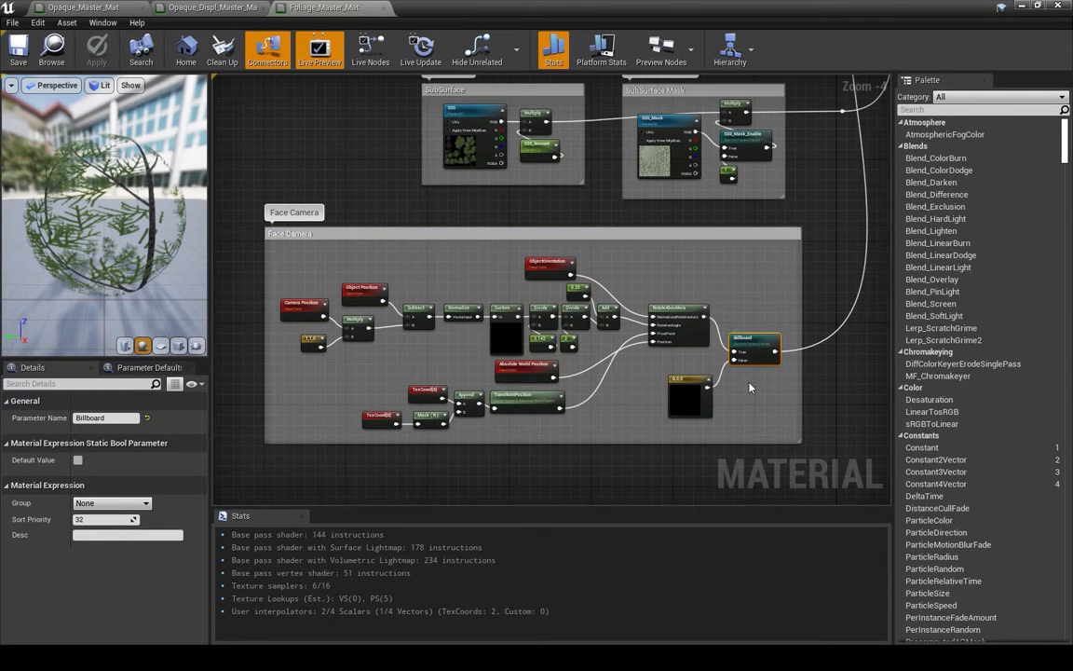
{"action": "scroll", "coordinate": [743, 372], "scroll_direction": "up", "scroll_amount": 4}
{"action": "scroll", "coordinate": [662, 356], "scroll_direction": "down", "scroll_amount": 2}
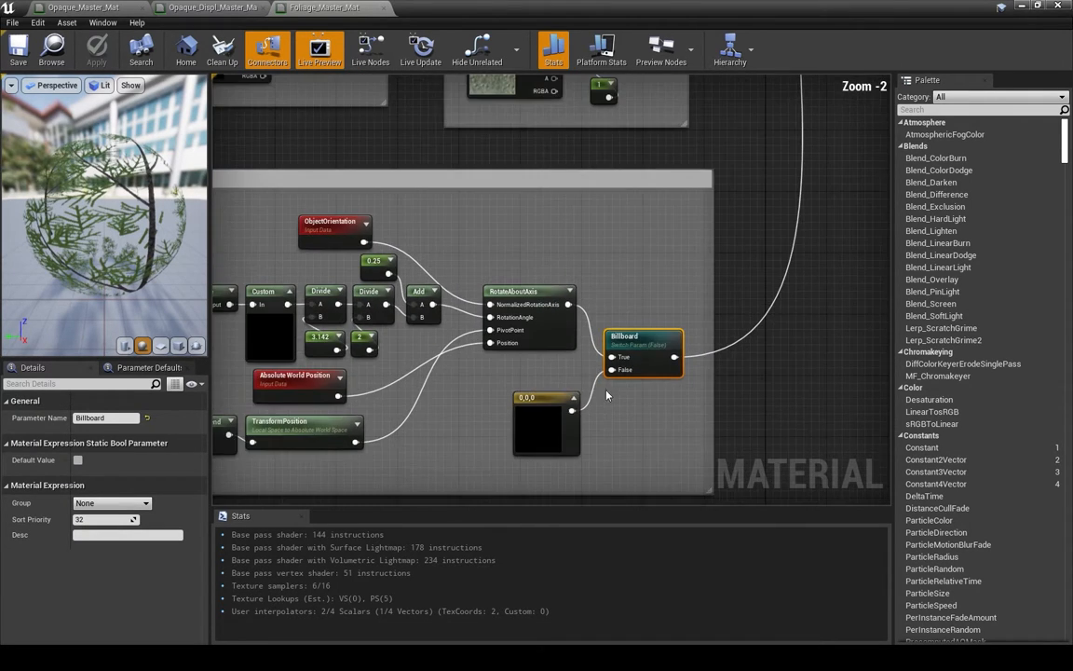
{"action": "right_click_drag", "start_coordinate": [608, 393], "coordinate": [704, 406]}
{"action": "scroll", "coordinate": [704, 406], "scroll_direction": "down", "scroll_amount": 2}
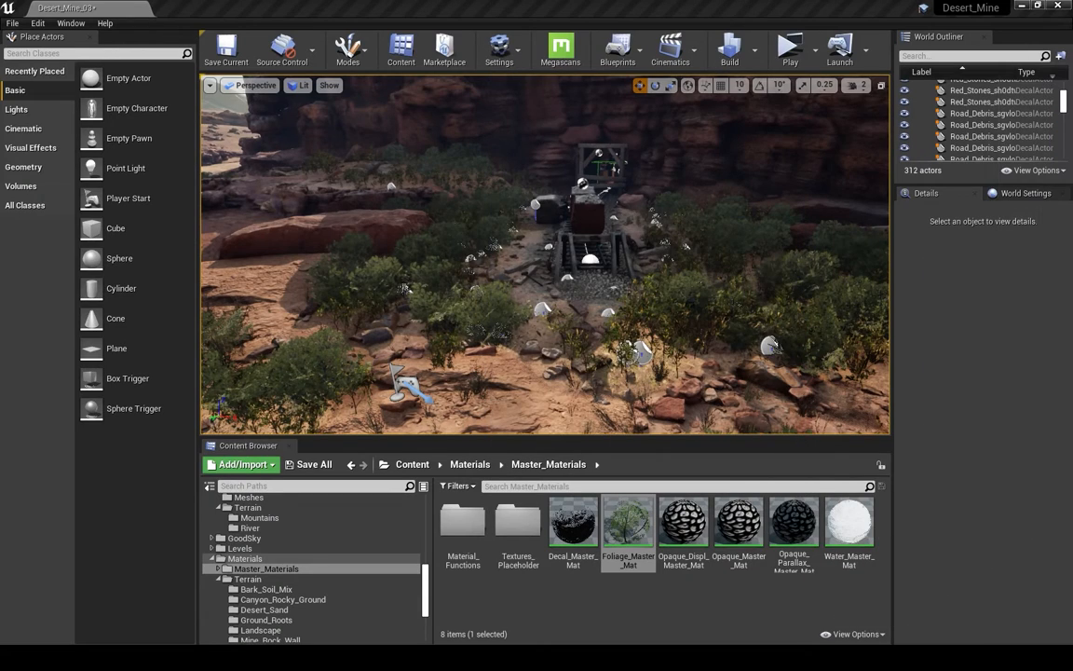
- Select the Opaque_Parallax_Master_Mat asset in the level editor and view the river area of the level
{"action": "left_click", "coordinate": [796, 531]}
{"action": "right_click_drag", "start_coordinate": [660, 268], "coordinate": [761, 261]}
{"action": "key", "text": "s"}
{"action": "key", "text": "s"}
{"action": "right_click_drag", "start_coordinate": [643, 218], "coordinate": [640, 217]}
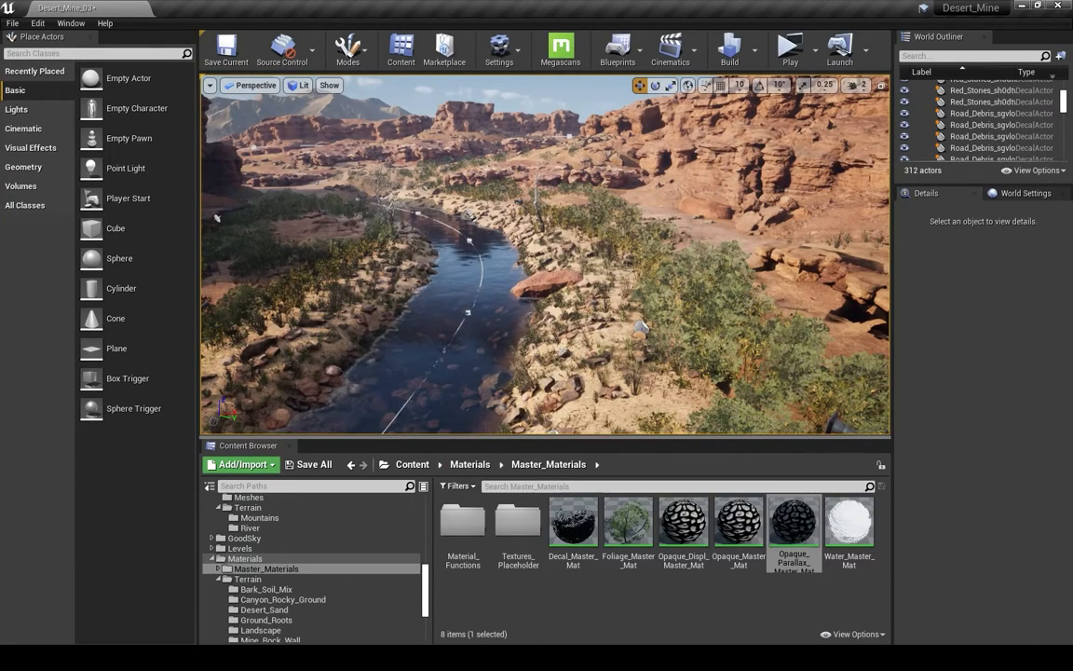
- Select the Landscape actor in the level and look up its Landscape Material setting
{"action": "left_click", "coordinate": [694, 168]}
{"action": "right_click_drag", "start_coordinate": [695, 270], "coordinate": [597, 224]}
{"action": "left_click", "coordinate": [695, 286]}
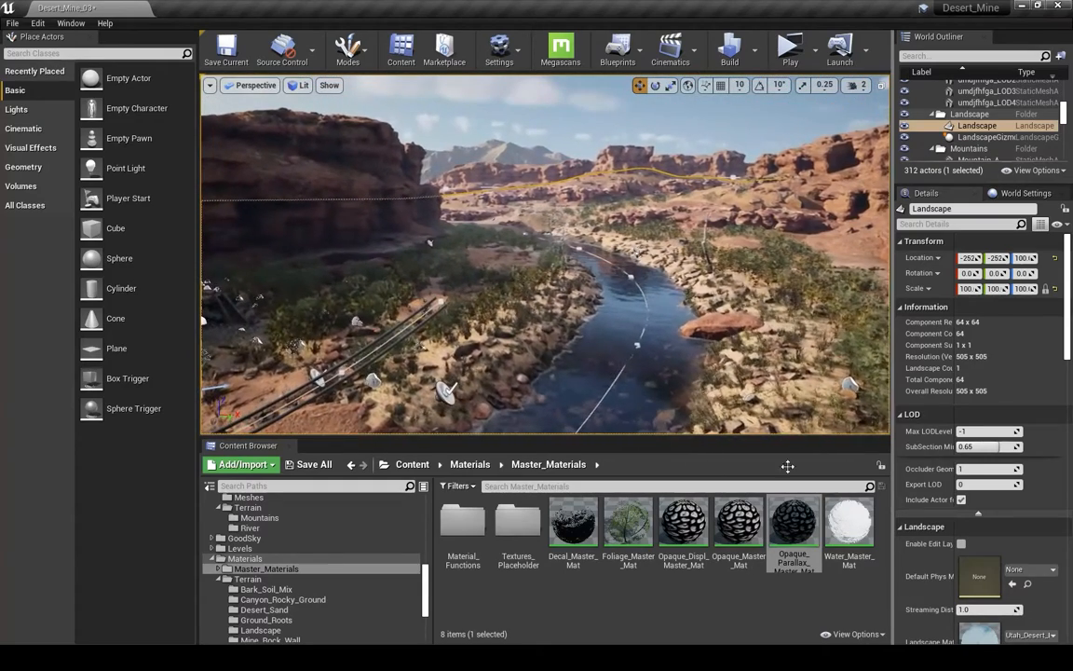
{"action": "scroll", "coordinate": [983, 466], "scroll_direction": "down", "scroll_amount": 5}
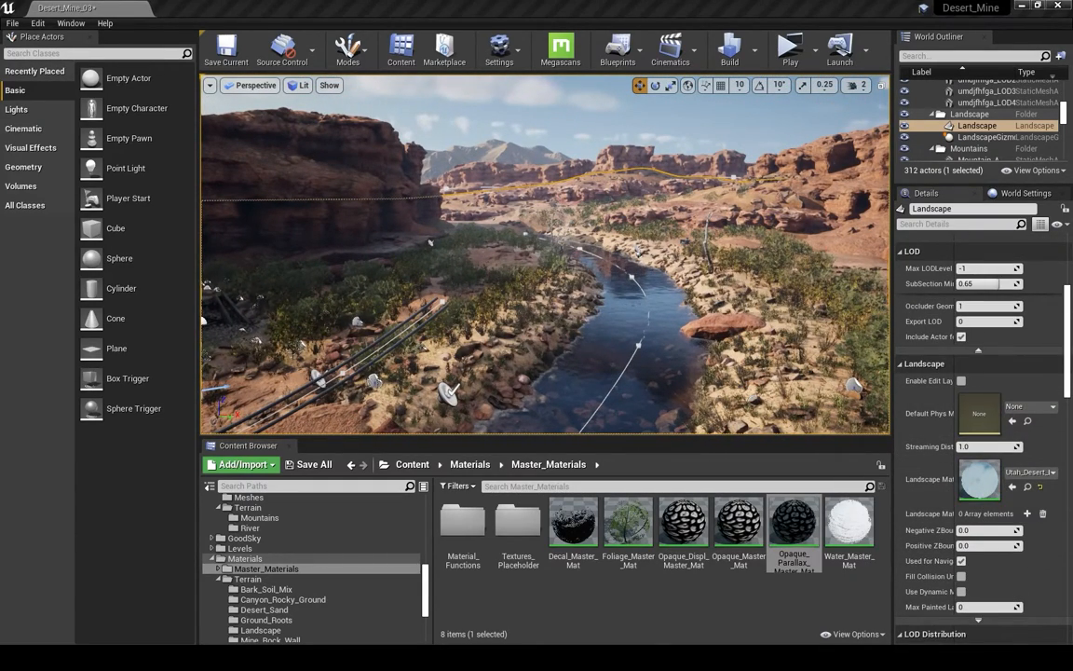
- Open the Utah_Desert_Landscape parent material and select the Layer Blend node with the Desert_Sand and Canyon_Rocky layers
{"action": "right_click_drag", "start_coordinate": [545, 254], "coordinate": [642, 291]}
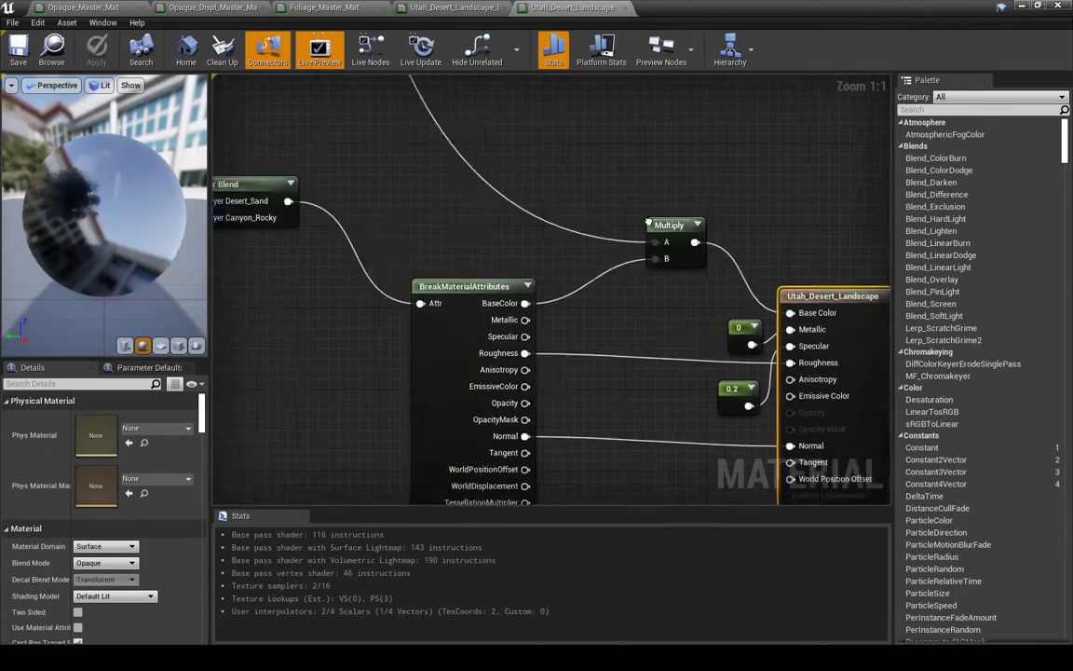
{"action": "scroll", "coordinate": [648, 221], "scroll_direction": "down", "scroll_amount": 8}
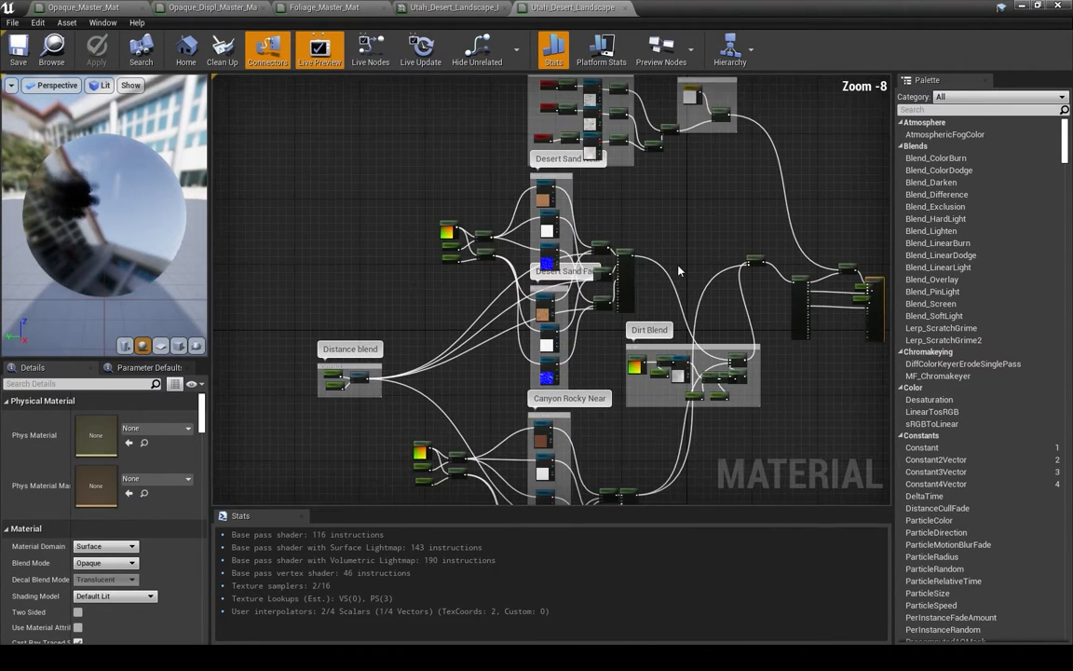
{"action": "scroll", "coordinate": [666, 289], "scroll_direction": "up", "scroll_amount": 1}
{"action": "right_click_drag", "start_coordinate": [667, 289], "coordinate": [680, 248]}
{"action": "scroll", "coordinate": [680, 249], "scroll_direction": "up", "scroll_amount": 2}
{"action": "left_click", "coordinate": [662, 203]}
- Examine the landscape material's Macro Texture Variation, Reduce Macro Contrast, Desert Sand, Dirt Blend, Distance blend and Canyon Rocky groups
{"action": "right_click_drag", "start_coordinate": [592, 289], "coordinate": [657, 225]}
{"action": "scroll", "coordinate": [671, 238], "scroll_direction": "down", "scroll_amount": 1}
{"action": "right_click_drag", "start_coordinate": [680, 316], "coordinate": [680, 351]}
{"action": "right_click_drag", "start_coordinate": [605, 177], "coordinate": [601, 363]}
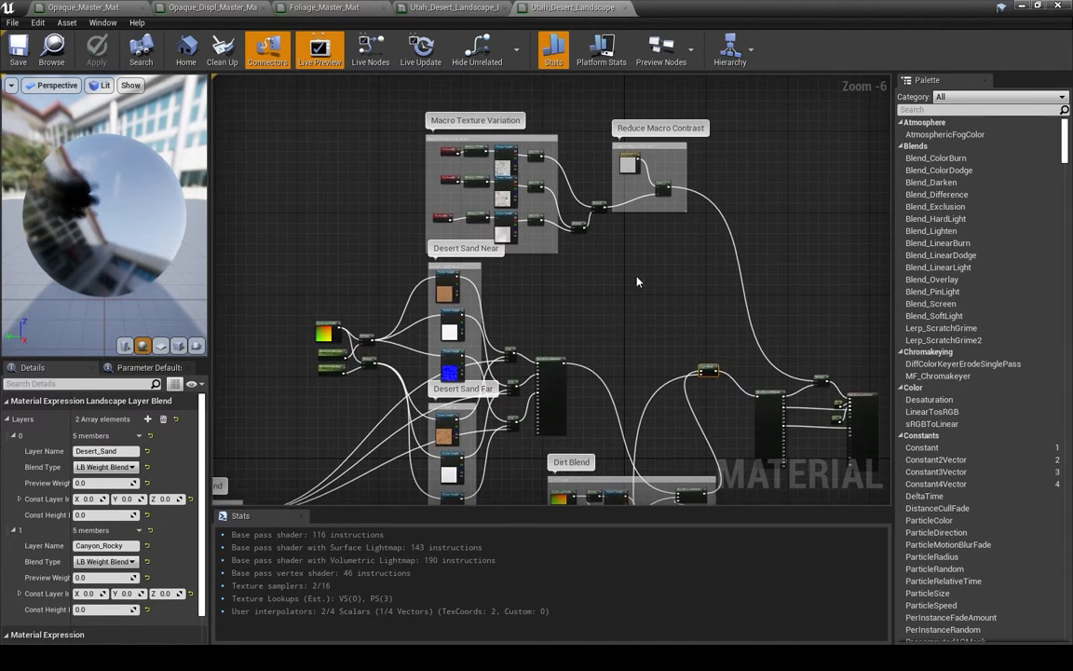
{"action": "right_click_drag", "start_coordinate": [772, 257], "coordinate": [775, 301]}
{"action": "left_click", "coordinate": [774, 301]}
{"action": "right_click_drag", "start_coordinate": [594, 376], "coordinate": [649, 74]}
{"action": "right_click_drag", "start_coordinate": [612, 342], "coordinate": [615, 274]}
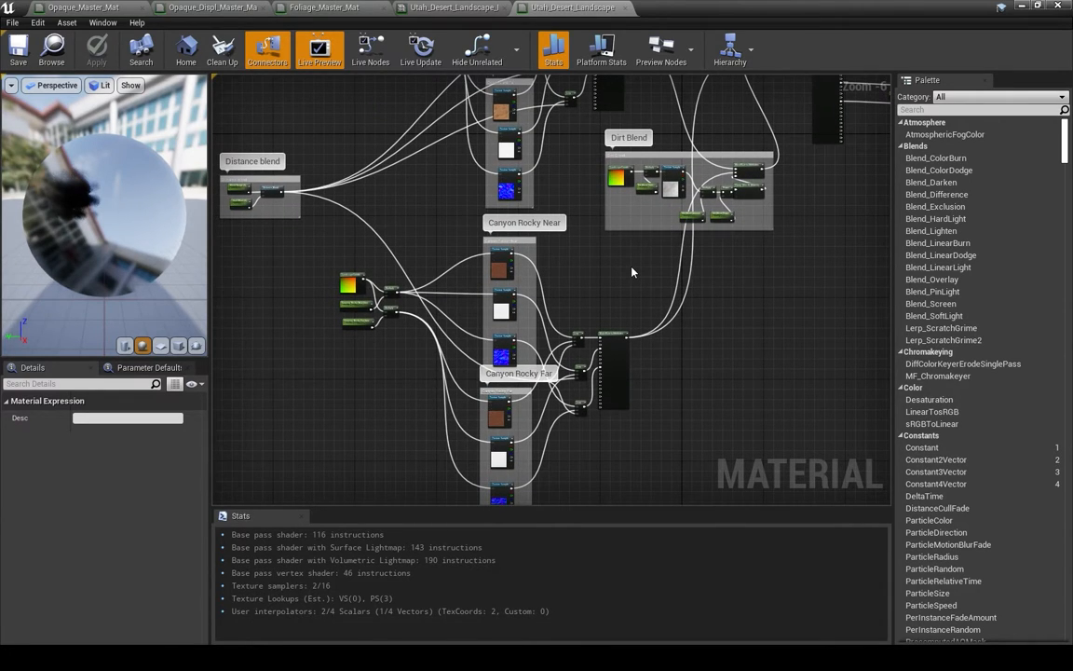
{"action": "right_click_drag", "start_coordinate": [632, 272], "coordinate": [635, 194]}
{"action": "right_click_drag", "start_coordinate": [667, 427], "coordinate": [670, 455]}
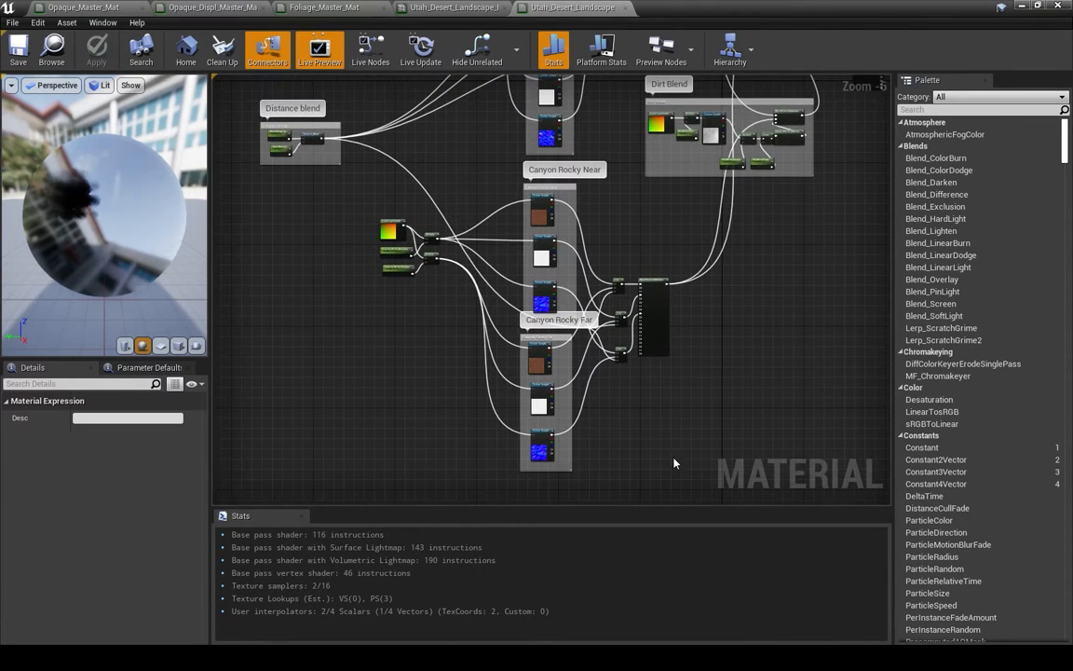
- Select the Canyon Rocky layer's nodes together, select its Near and Far texture groups separately, and clear the selection
{"action": "left_click_drag", "start_coordinate": [680, 461], "coordinate": [381, 203]}
{"action": "scroll", "coordinate": [479, 372], "scroll_direction": "up", "scroll_amount": 1}
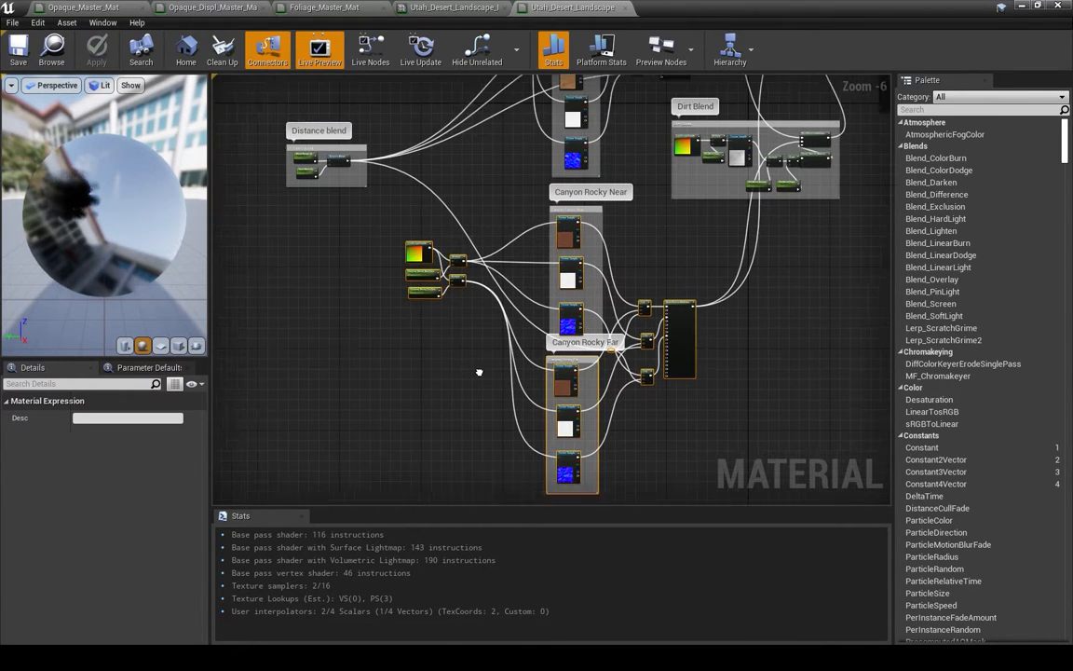
{"action": "right_click_drag", "start_coordinate": [483, 381], "coordinate": [417, 327]}
{"action": "right_click_drag", "start_coordinate": [423, 233], "coordinate": [407, 339]}
{"action": "left_click_drag", "start_coordinate": [453, 175], "coordinate": [596, 356]}
{"action": "right_click_drag", "start_coordinate": [619, 438], "coordinate": [593, 269]}
{"action": "left_click_drag", "start_coordinate": [419, 243], "coordinate": [562, 422]}
{"action": "right_click_drag", "start_coordinate": [610, 324], "coordinate": [619, 456]}
{"action": "right_click_drag", "start_coordinate": [604, 169], "coordinate": [578, 273]}
{"action": "left_click", "coordinate": [650, 358]}
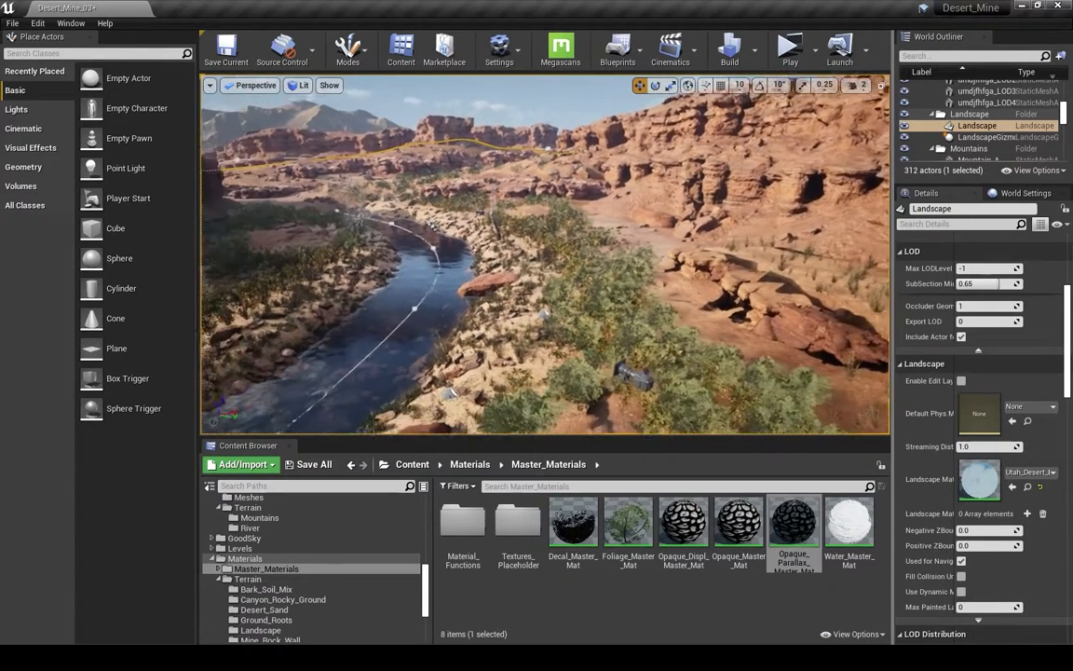
- Deselect the Landscape actor, hide the editor icons with Game View, and view the river and mine from across the water
{"action": "key", "text": "Escape"}
{"action": "right_click_drag", "start_coordinate": [431, 224], "coordinate": [466, 220]}
{"action": "key", "text": "g"}
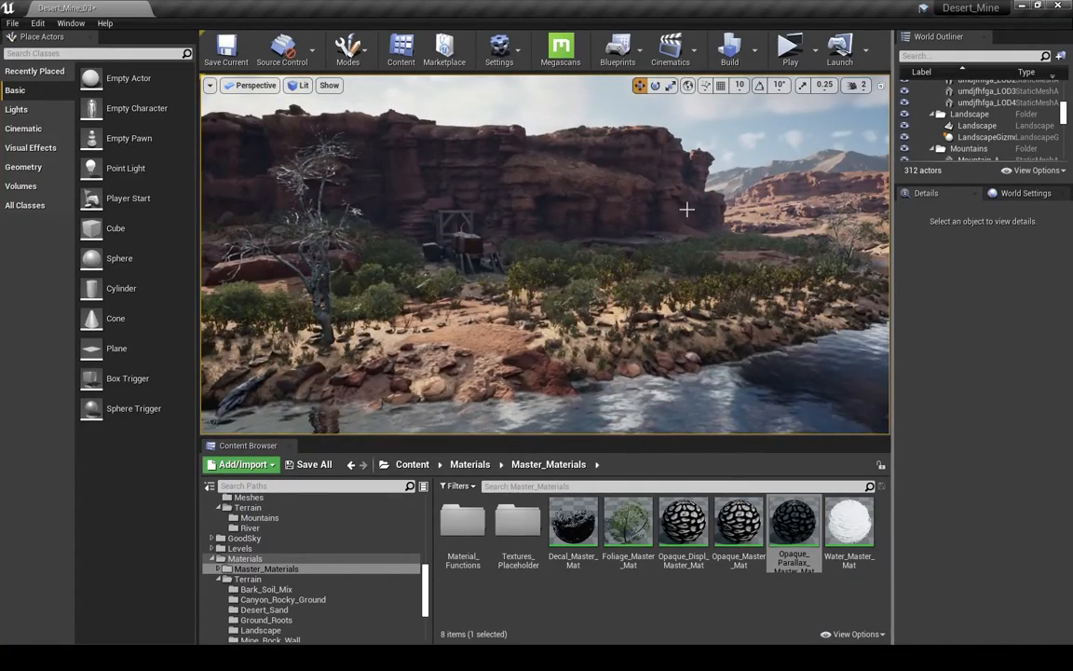
{"action": "right_click_drag", "start_coordinate": [745, 154], "coordinate": [820, 158]}
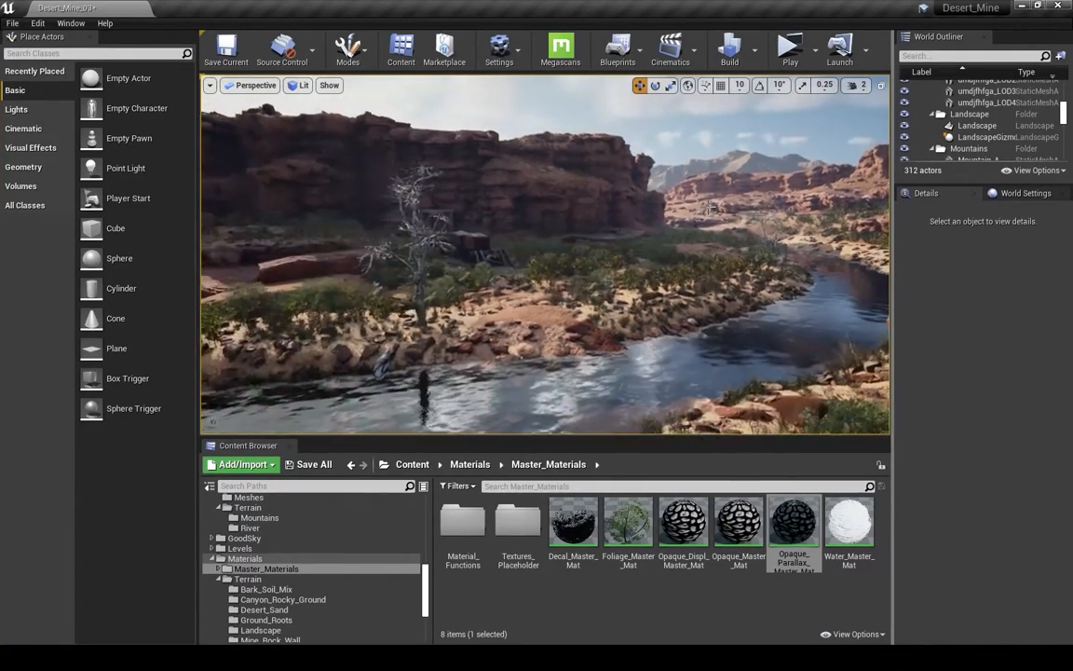
{"action": "right_click_drag", "start_coordinate": [559, 214], "coordinate": [571, 235]}
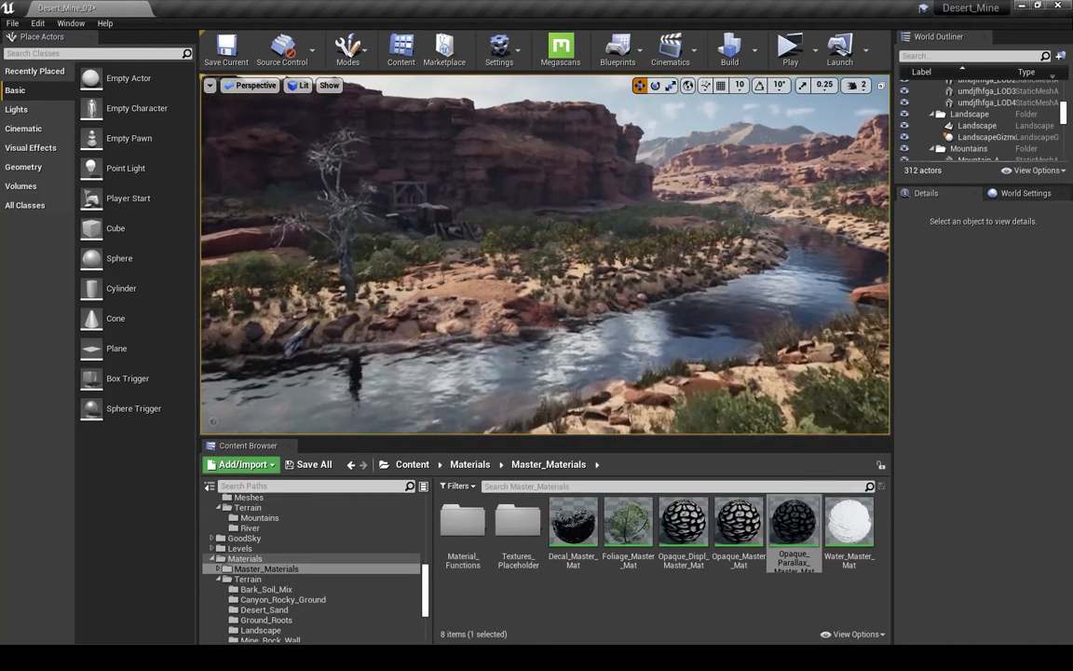
- Open the Desert_Mine_03 Level Blueprint and examine its Audio graph with the Mine_Audio_Trigger overlap events
{"action": "left_click", "coordinate": [618, 49]}
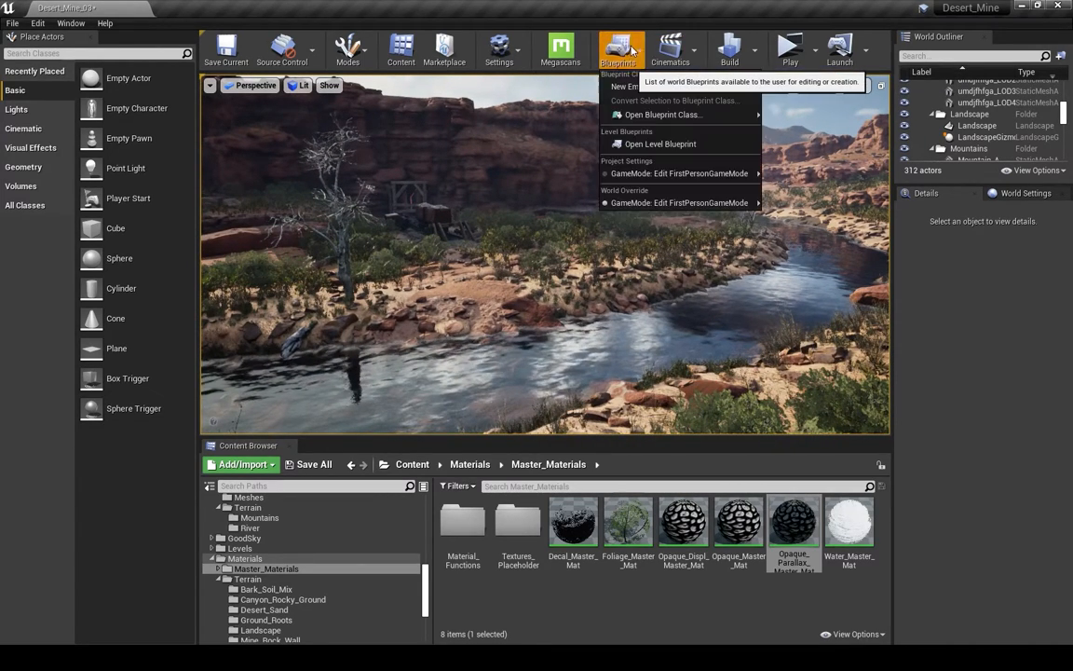
{"action": "left_click", "coordinate": [682, 145]}
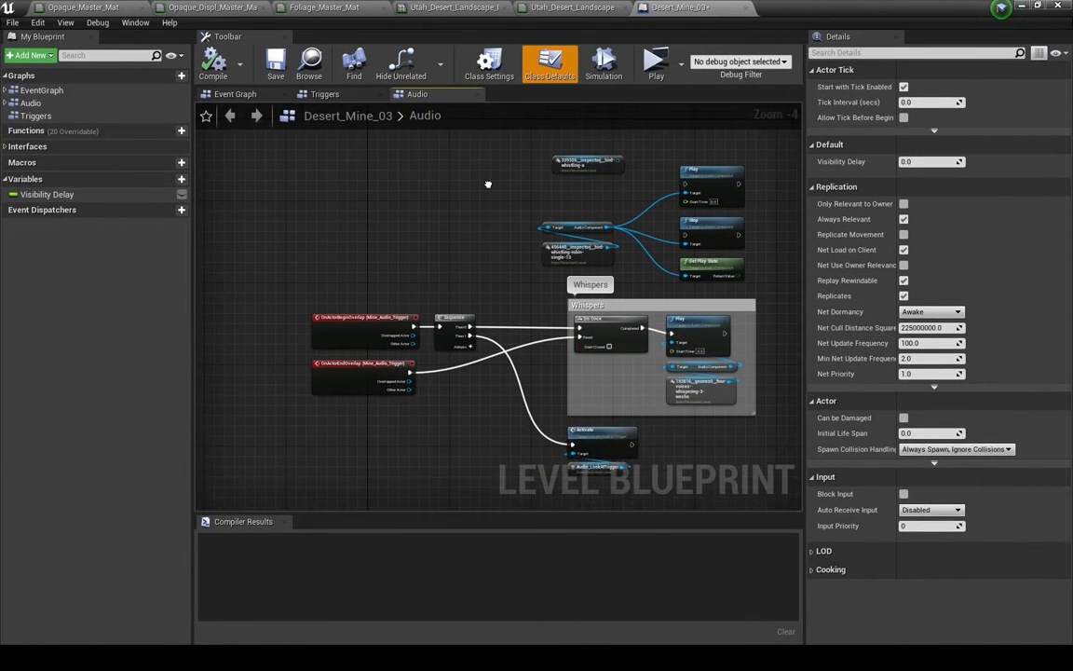
{"action": "right_click_drag", "start_coordinate": [487, 184], "coordinate": [482, 179]}
{"action": "right_click_drag", "start_coordinate": [474, 245], "coordinate": [417, 251]}
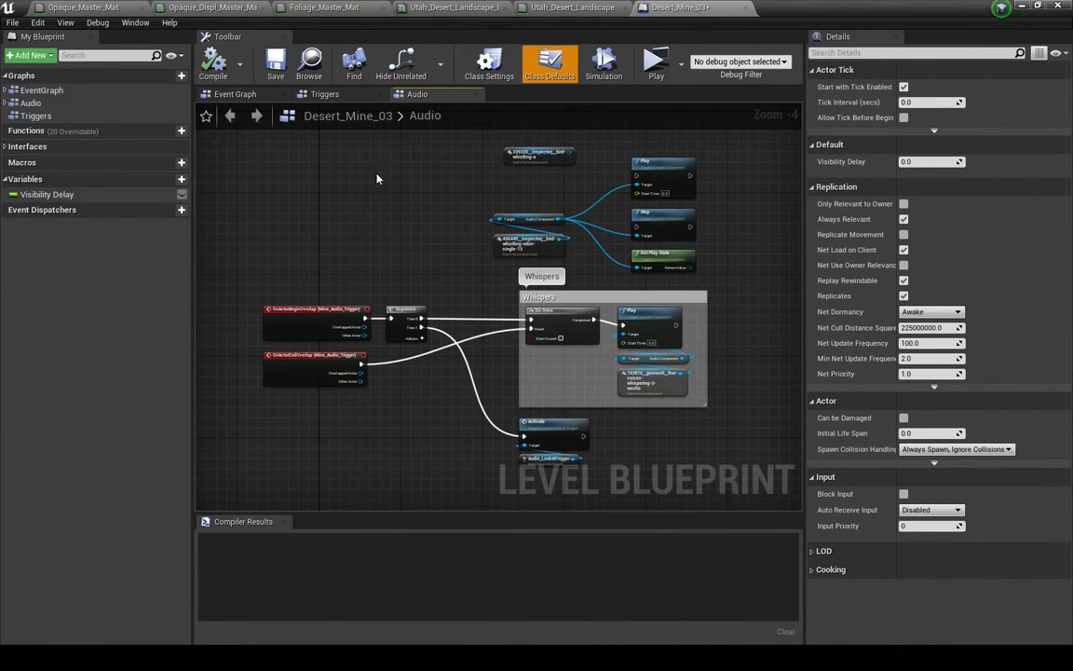
- Look through the Triggers and Audio graphs, and select the Event BeginPlay, Sequence and Execute Console Command nodes in the Event Graph
{"action": "left_click", "coordinate": [347, 94]}
{"action": "left_click", "coordinate": [420, 94]}
{"action": "left_click", "coordinate": [241, 94]}
{"action": "right_click_drag", "start_coordinate": [393, 222], "coordinate": [514, 177]}
{"action": "left_click_drag", "start_coordinate": [697, 361], "coordinate": [350, 216]}
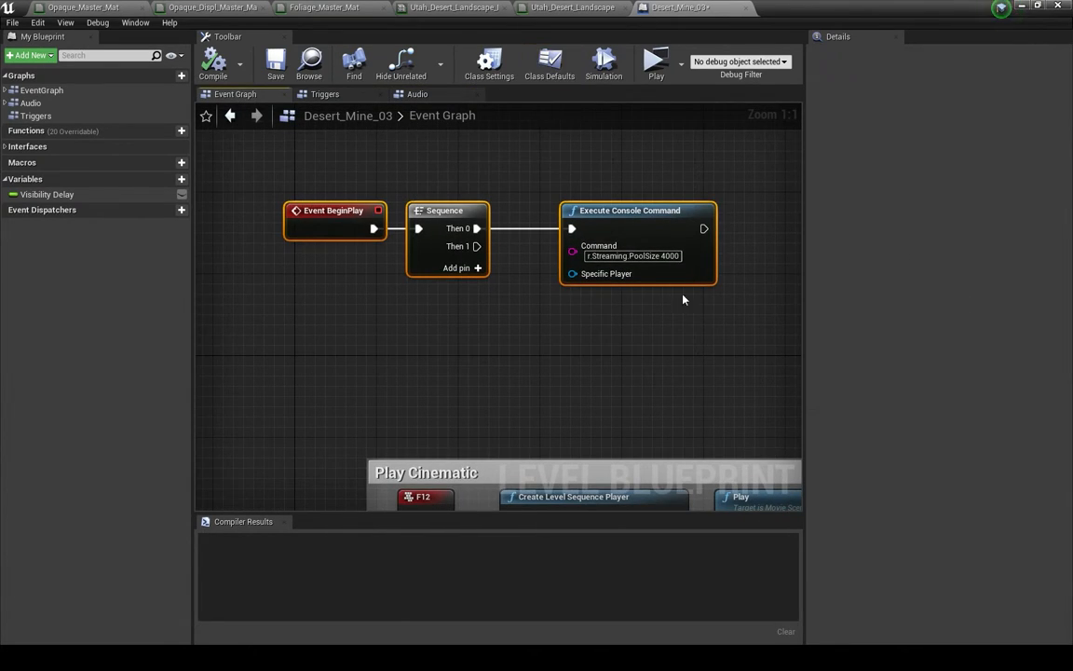
- Select the Play Cinematic comment with all its nodes in the Event Graph, examine the group, and return to the level viewport
{"action": "right_click_drag", "start_coordinate": [680, 343], "coordinate": [602, 188]}
{"action": "right_click_drag", "start_coordinate": [624, 307], "coordinate": [345, 278]}
{"action": "scroll", "coordinate": [553, 169], "scroll_direction": "down", "scroll_amount": 1}
{"action": "scroll", "coordinate": [463, 204], "scroll_direction": "down", "scroll_amount": 2}
{"action": "scroll", "coordinate": [456, 184], "scroll_direction": "down", "scroll_amount": 1}
{"action": "right_click_drag", "start_coordinate": [423, 280], "coordinate": [503, 277]}
{"action": "left_click_drag", "start_coordinate": [238, 253], "coordinate": [688, 439]}
{"action": "right_click_drag", "start_coordinate": [240, 217], "coordinate": [445, 237]}
{"action": "right_click_drag", "start_coordinate": [544, 289], "coordinate": [499, 304]}
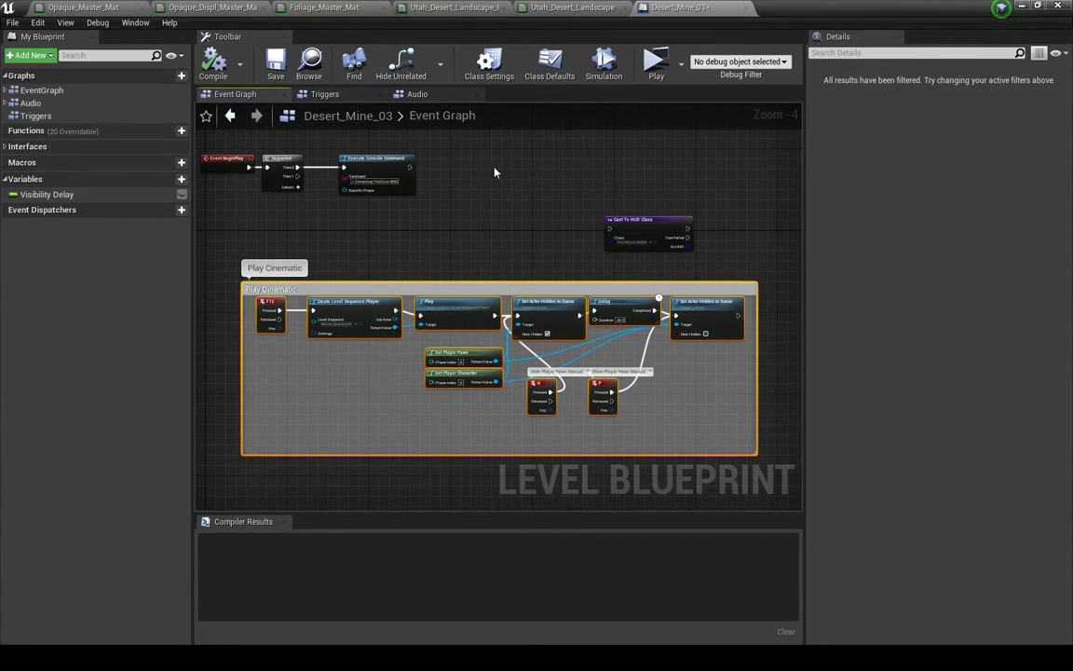
{"action": "left_click", "coordinate": [456, 94]}
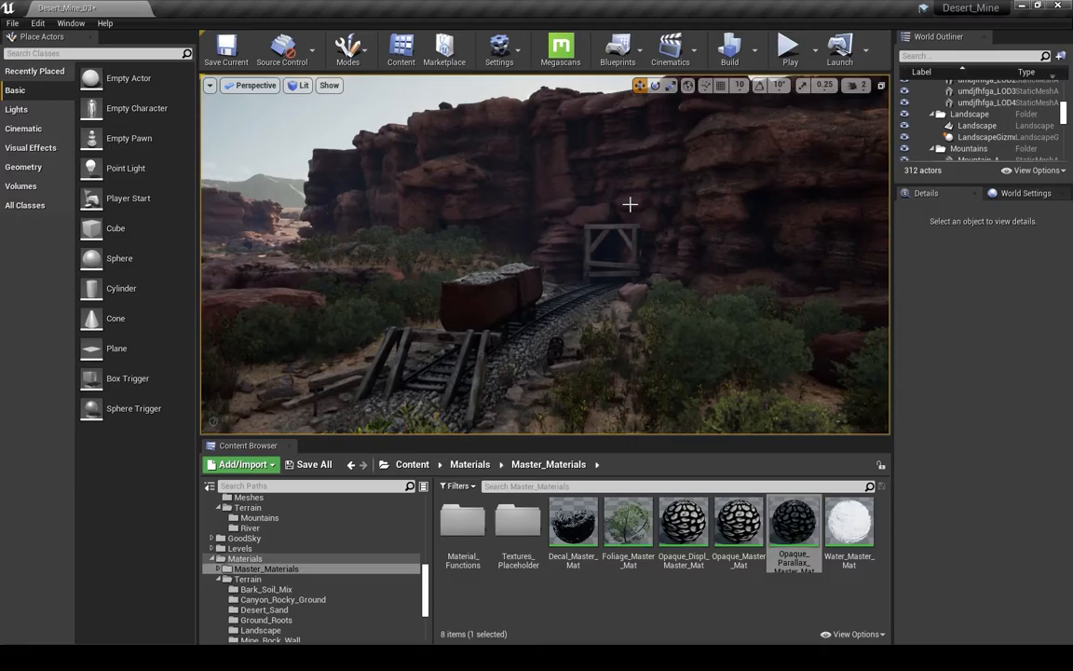
- Play the level in the editor and walk through the canyon to the mine entrance to test its trigger
{"action": "key", "text": "alt+p"}
{"action": "key", "text": "w"}
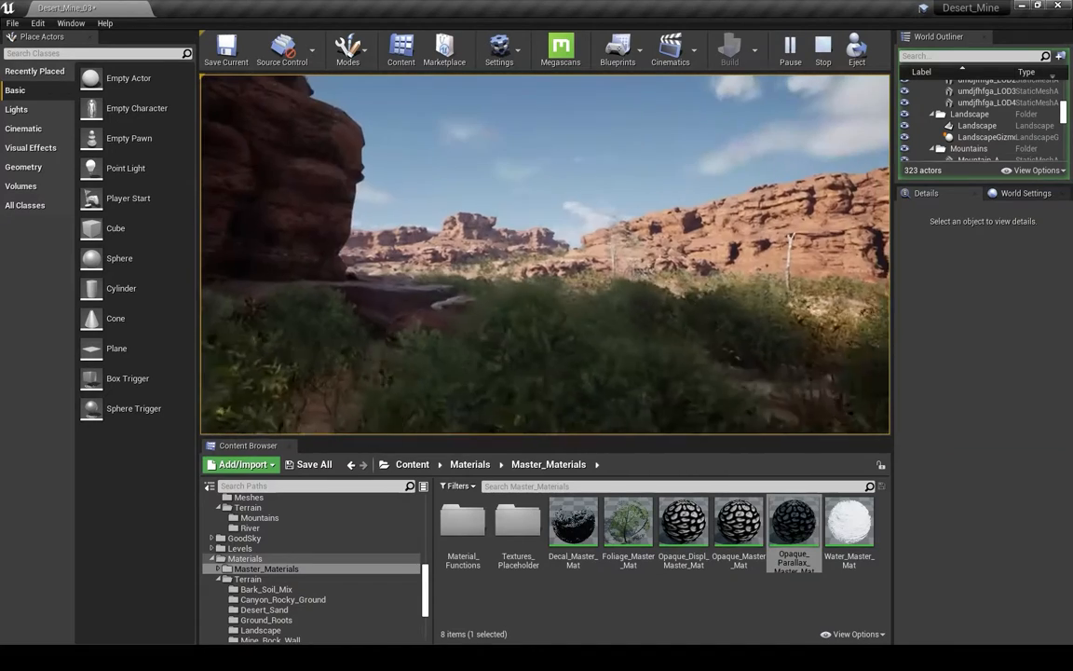
{"action": "key", "text": "a"}
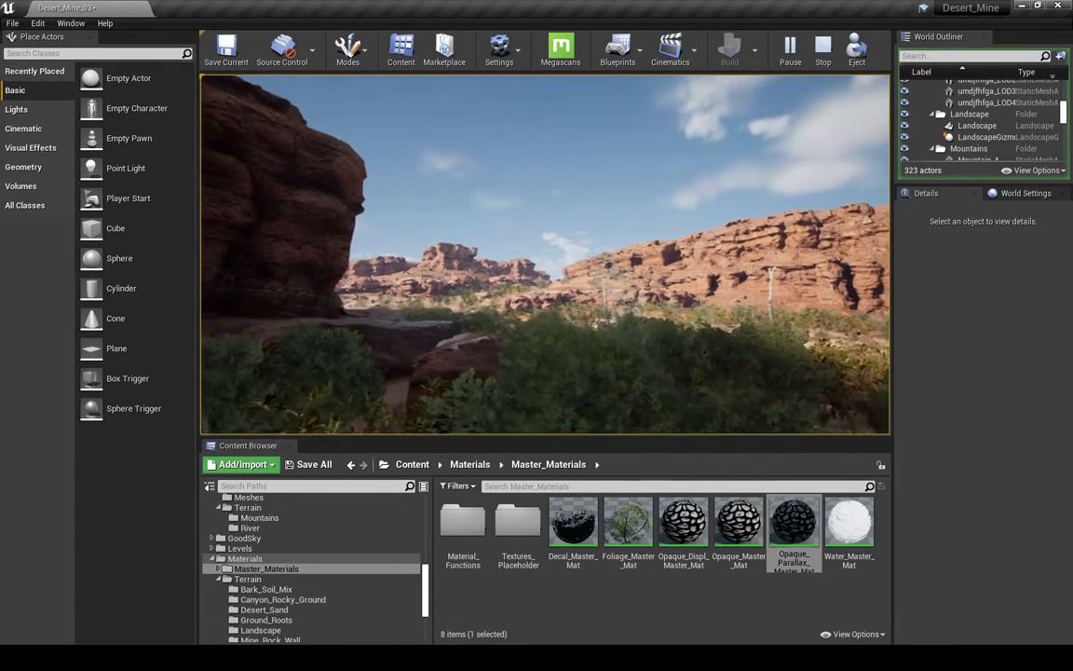
{"action": "key", "text": "w"}
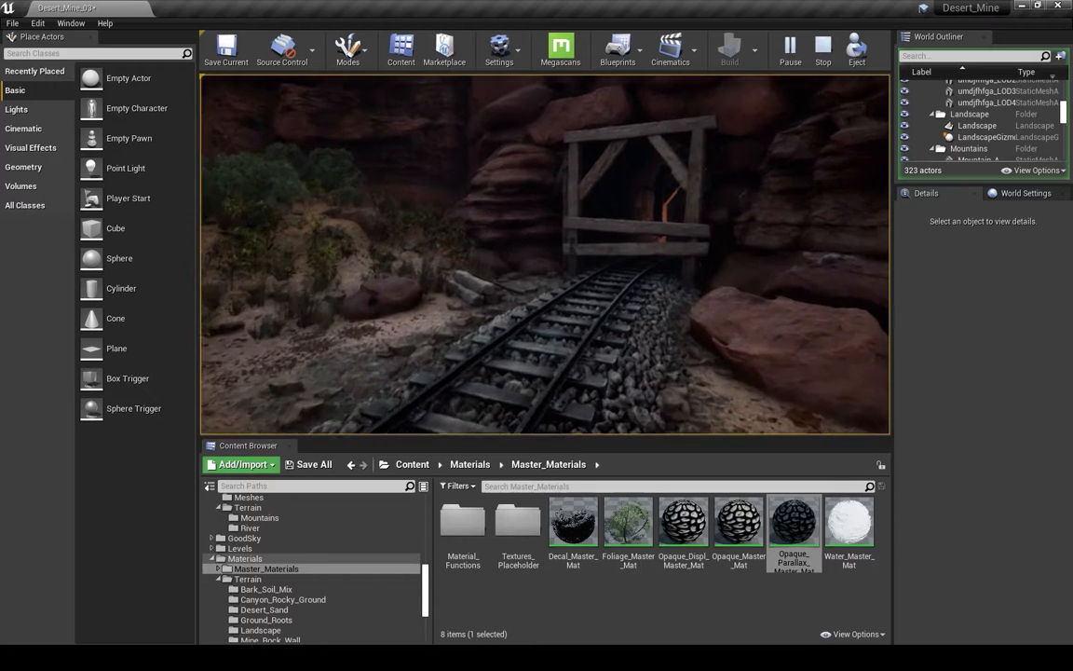
{"action": "key", "text": "w"}
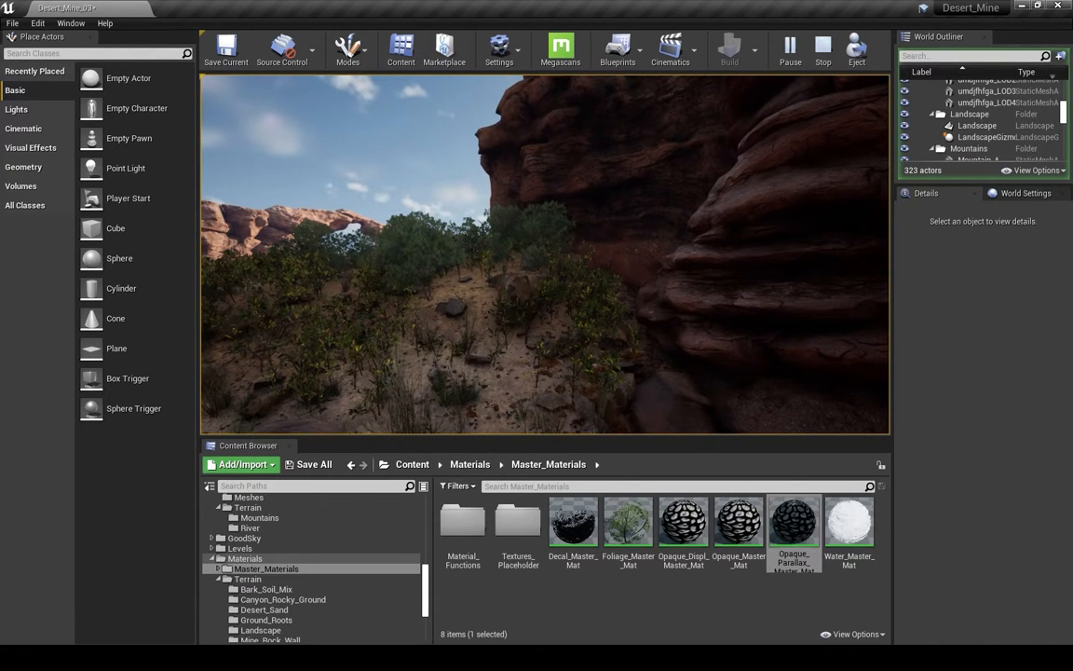
{"action": "key", "text": "w"}
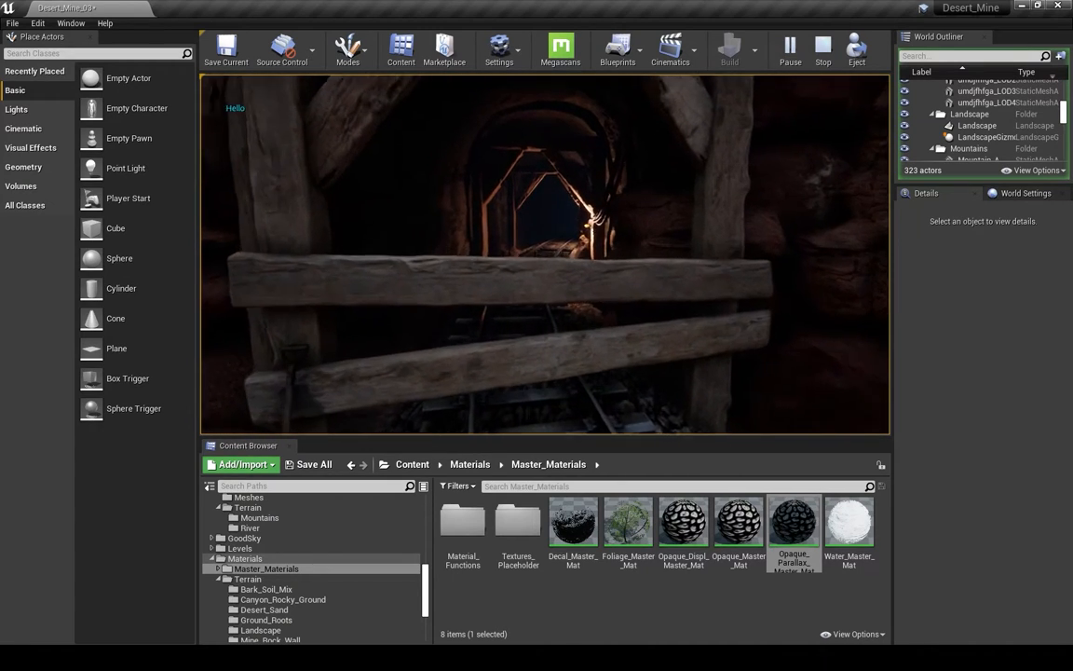
{"action": "key", "text": "w"}
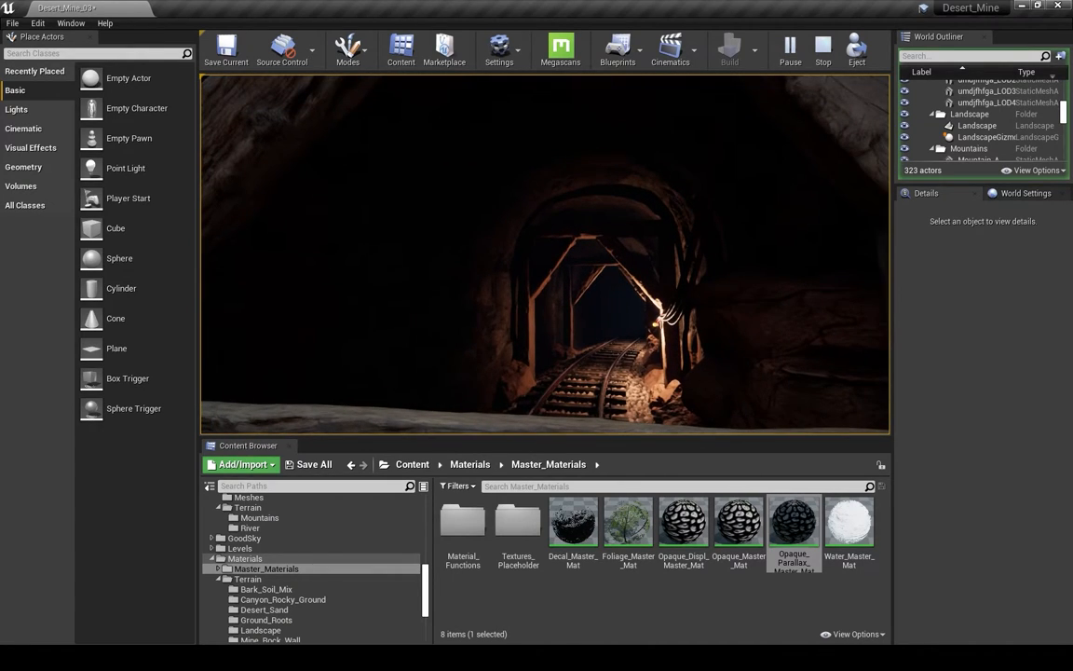
{"action": "key", "text": "w"}
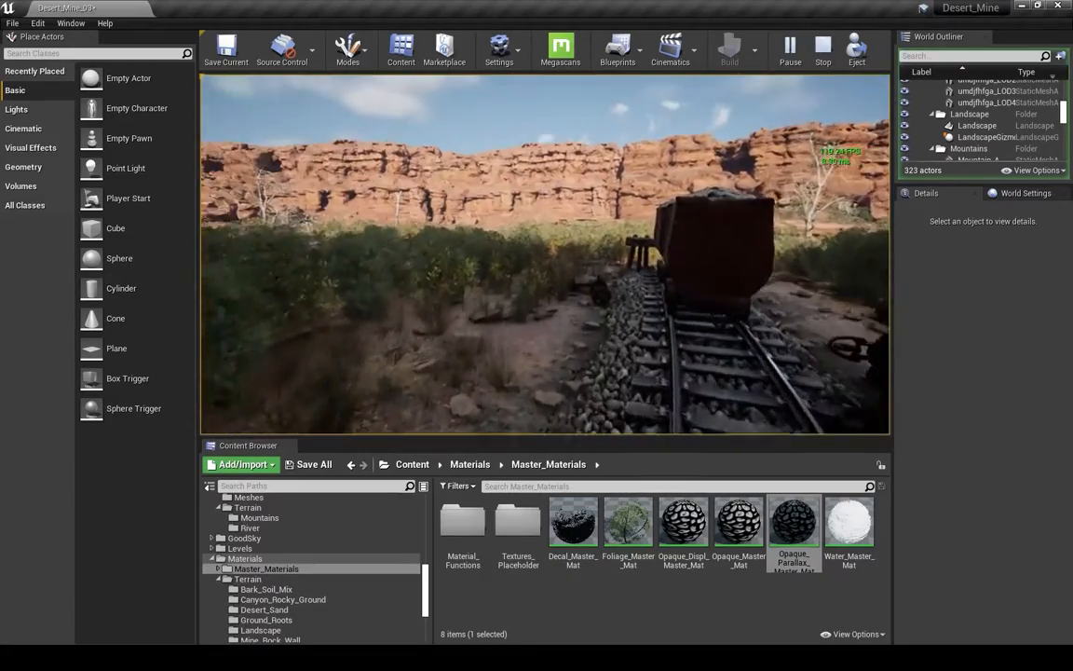
- Stop the play session and make the viewport taller by shrinking the Content Browser
{"action": "key", "text": "Escape"}
{"action": "right_click_drag", "start_coordinate": [209, 202], "coordinate": [67, 240]}
{"action": "right_click_drag", "start_coordinate": [454, 375], "coordinate": [397, 366]}
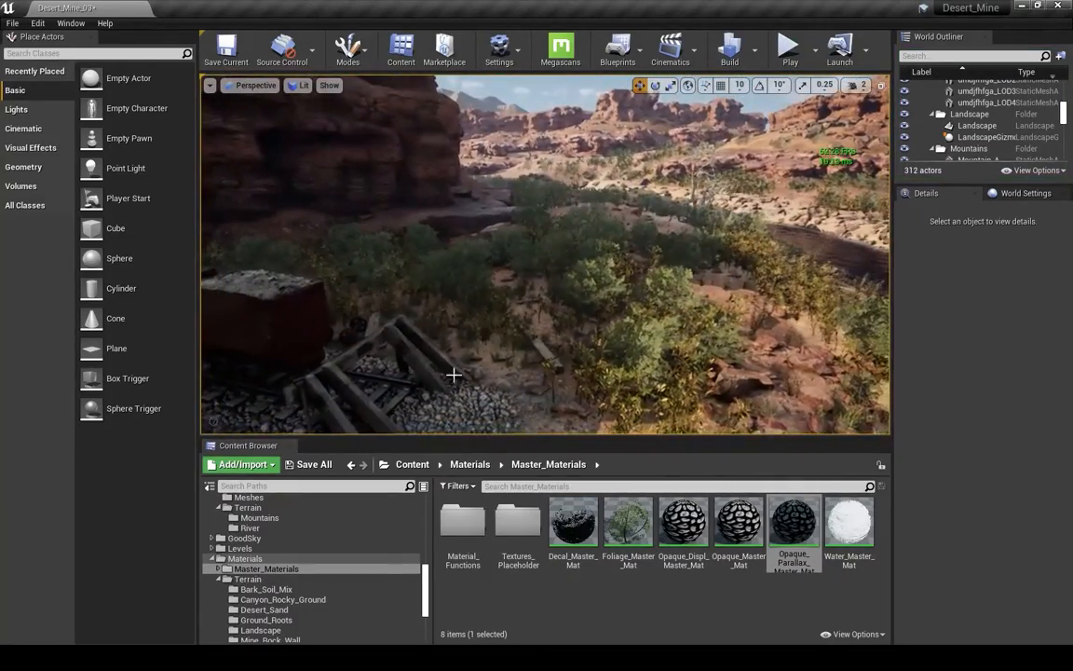
{"action": "left_click_drag", "start_coordinate": [535, 438], "coordinate": [546, 523]}
{"action": "right_click_drag", "start_coordinate": [547, 373], "coordinate": [474, 370]}
- Select two scene objects one after the other, clearing each selection, and view the river canyon from above the water
{"action": "left_click", "coordinate": [515, 270]}
{"action": "key", "text": "Escape"}
{"action": "left_click", "coordinate": [567, 282]}
{"action": "right_click_drag", "start_coordinate": [567, 283], "coordinate": [520, 302]}
{"action": "key", "text": "Escape"}
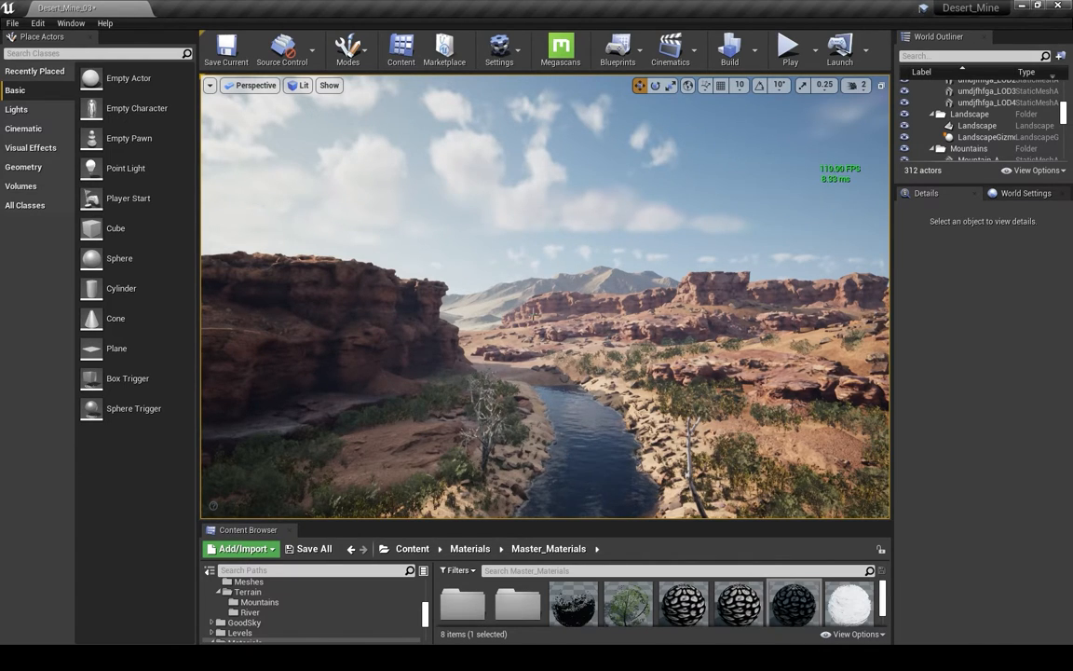
- Select the background mountain Mountain_A and fly past the canyon rocks to examine it up close
{"action": "left_click", "coordinate": [572, 273]}
{"action": "key", "text": "w"}
{"action": "right_click_drag", "start_coordinate": [572, 273], "coordinate": [582, 220]}
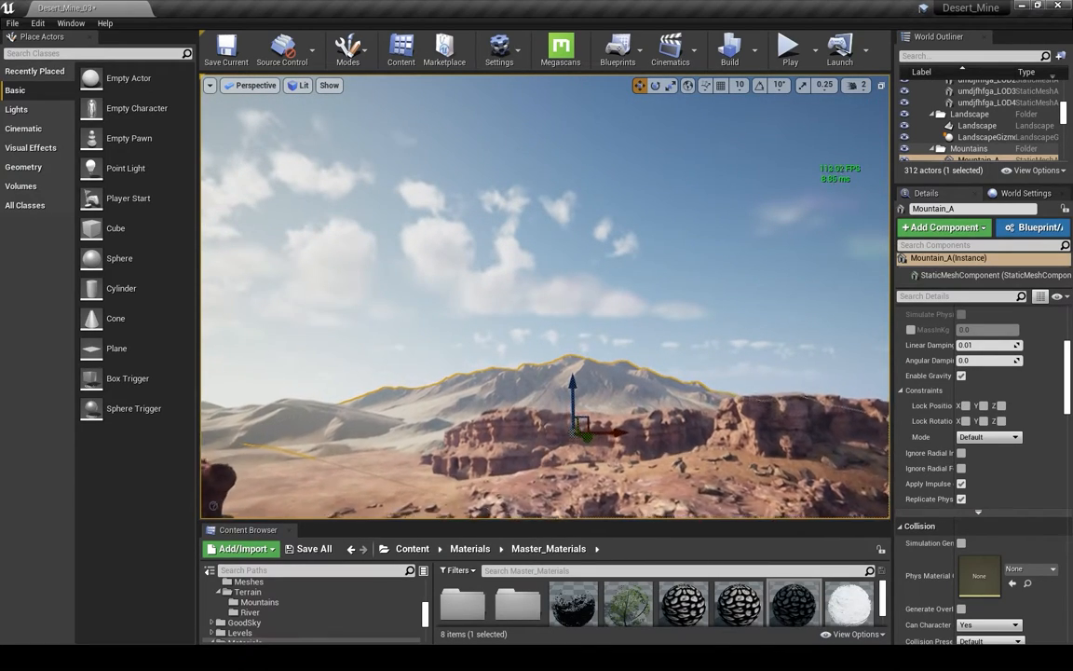
{"action": "key", "text": "w"}
{"action": "key", "text": "w"}
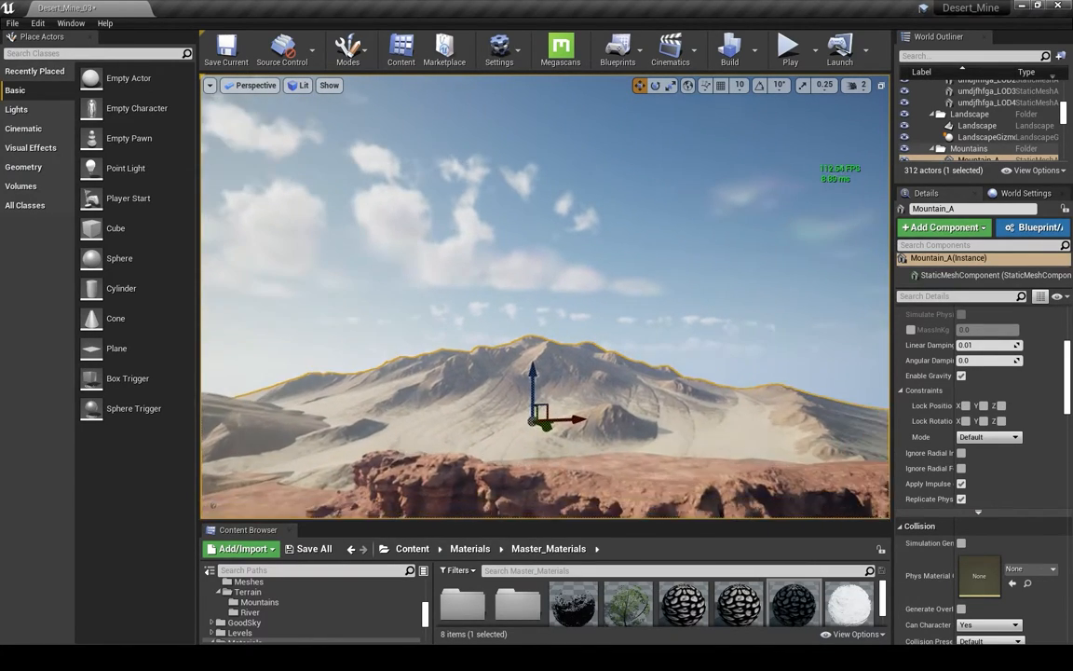
{"action": "key", "text": "w"}
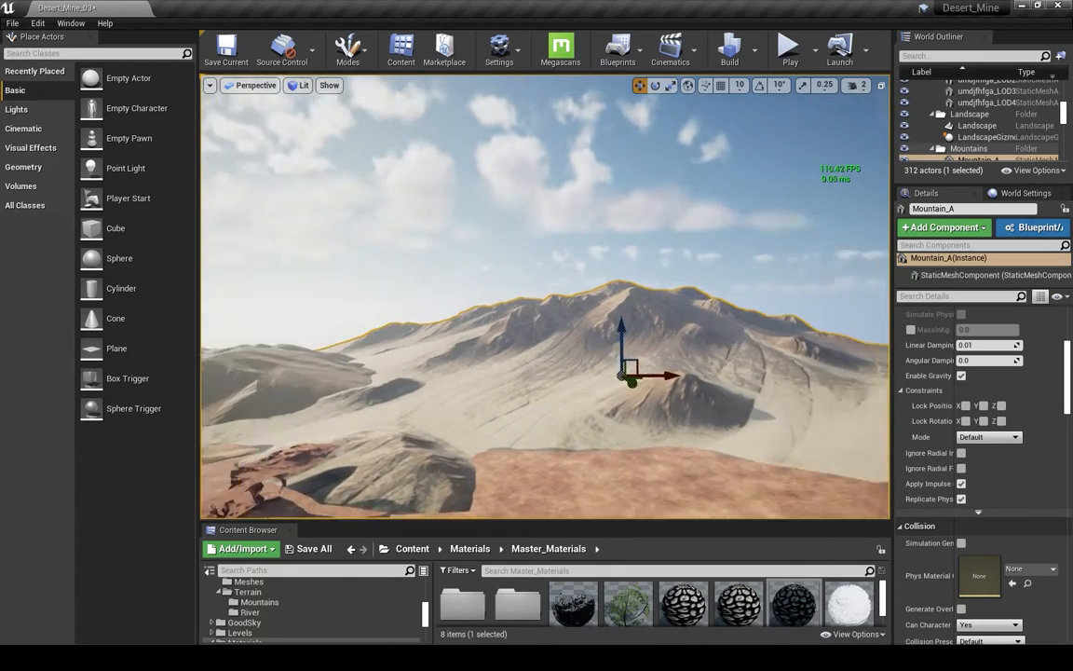
{"action": "key", "text": "w"}
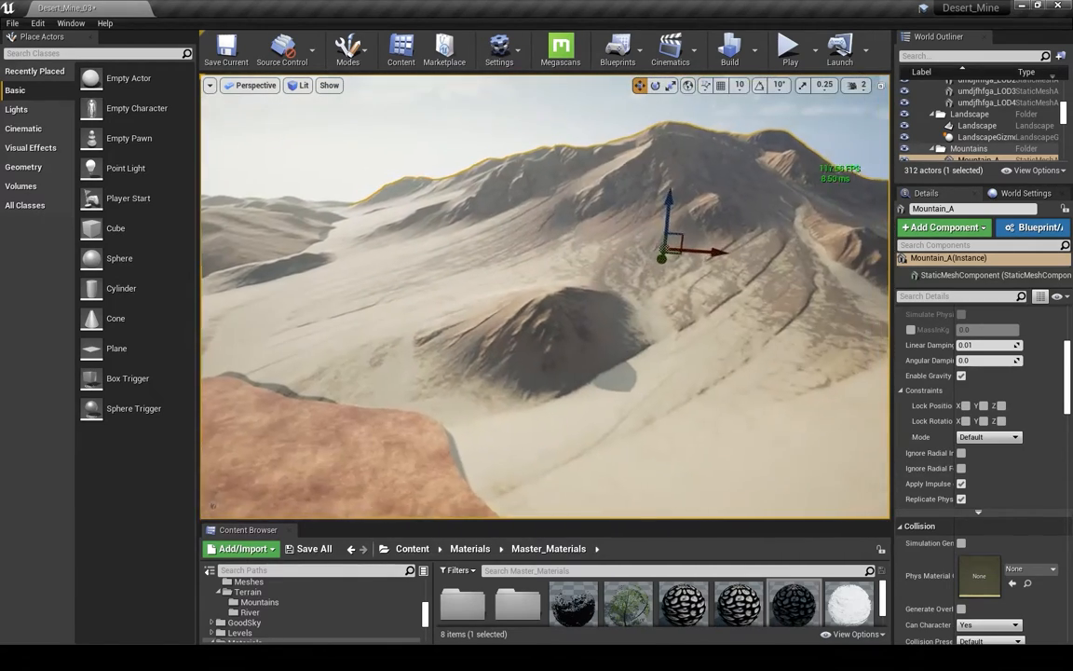
{"action": "right_click_drag", "start_coordinate": [546, 296], "coordinate": [619, 220]}
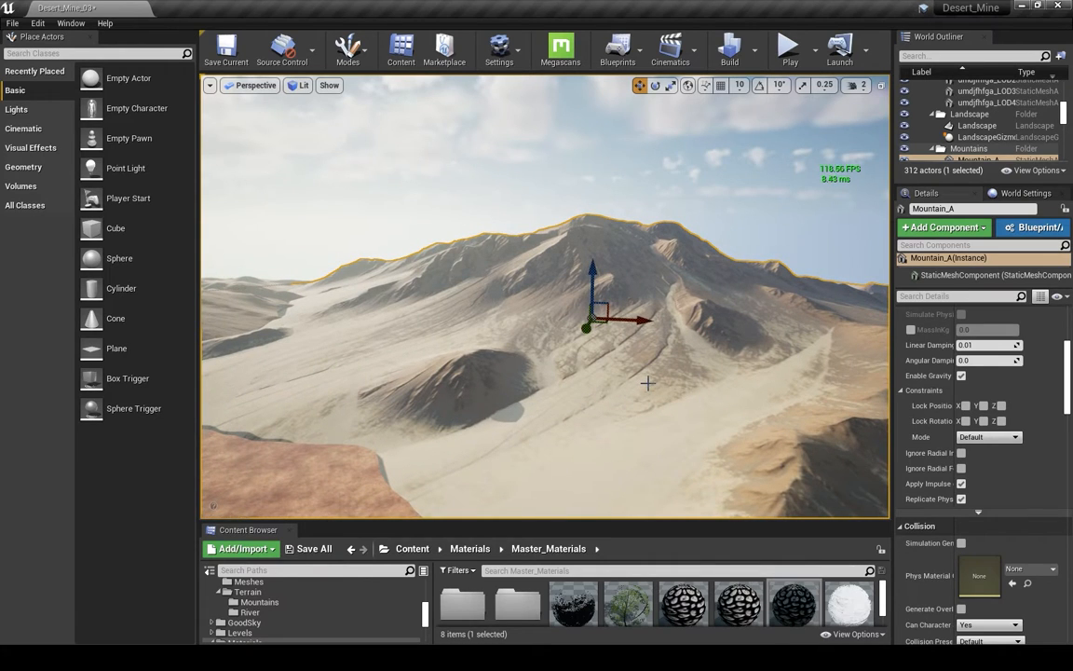
- View the level from outside its edge, return to the river, deselect Mountain_A, and look across at the mine entrance
{"action": "right_click_drag", "start_coordinate": [647, 383], "coordinate": [583, 387]}
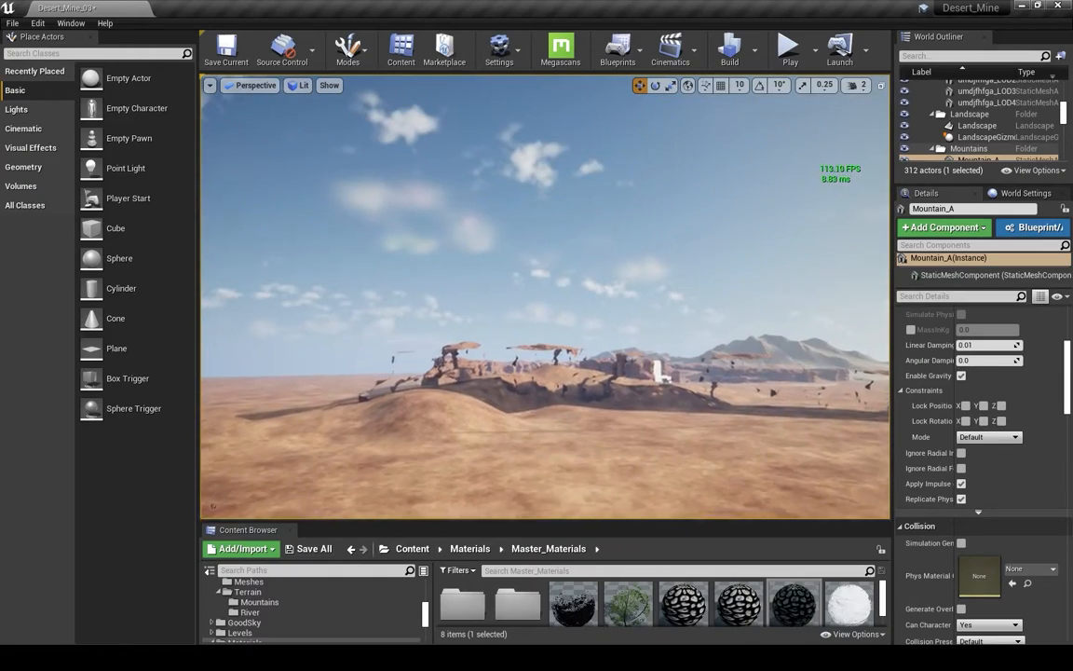
{"action": "right_click_drag", "start_coordinate": [583, 387], "coordinate": [653, 438]}
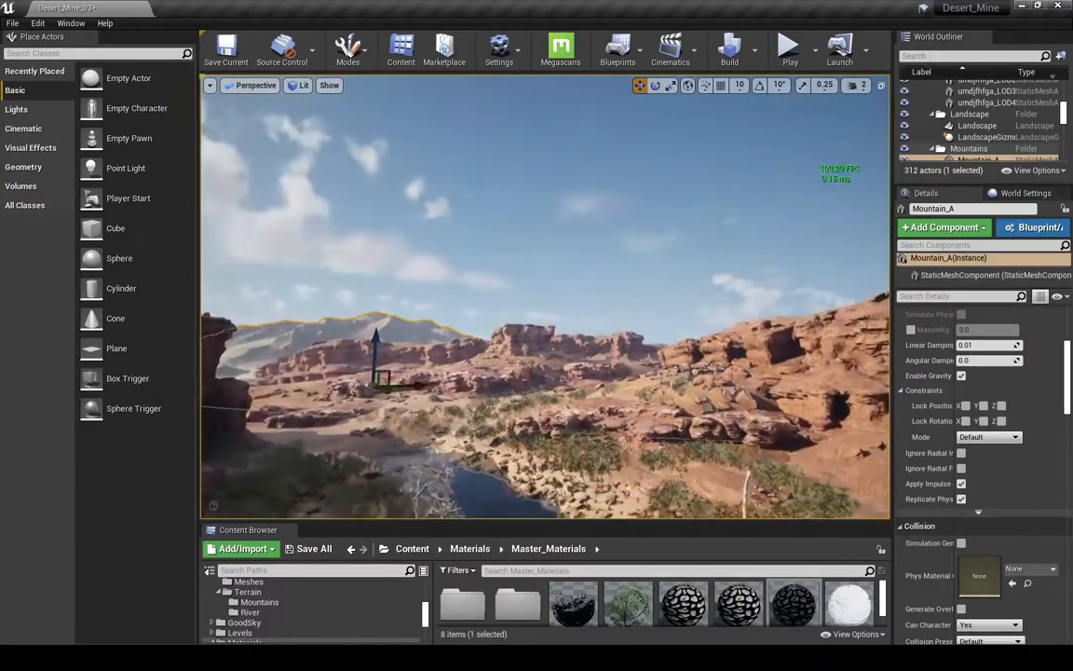
{"action": "key", "text": "Escape"}
{"action": "right_click_drag", "start_coordinate": [597, 354], "coordinate": [326, 375]}
{"action": "right_click_drag", "start_coordinate": [485, 446], "coordinate": [622, 431]}
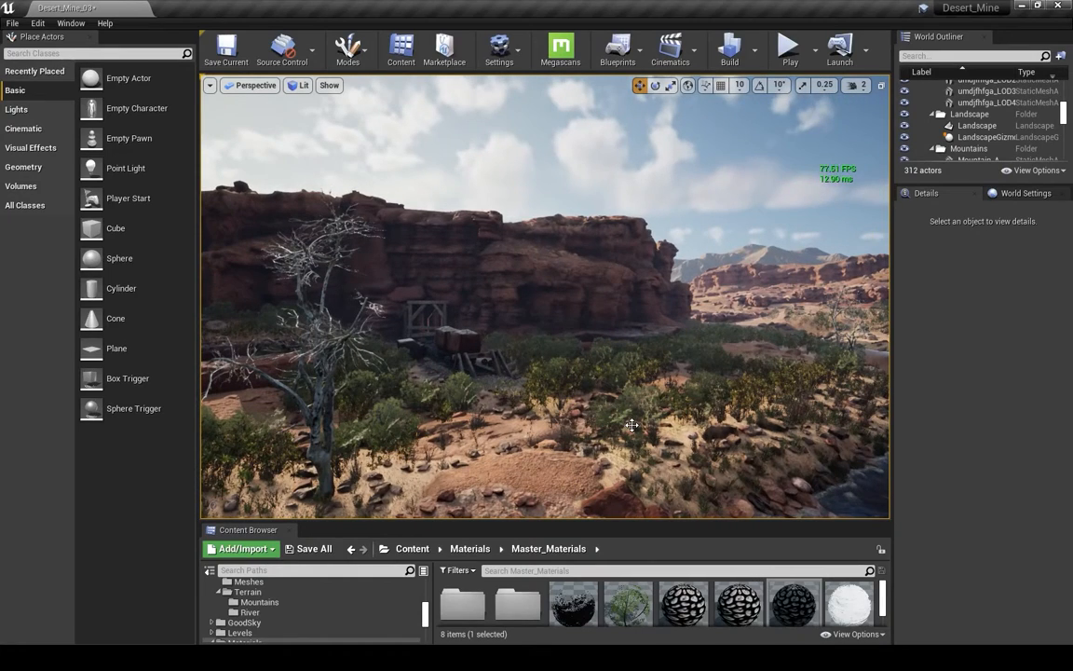